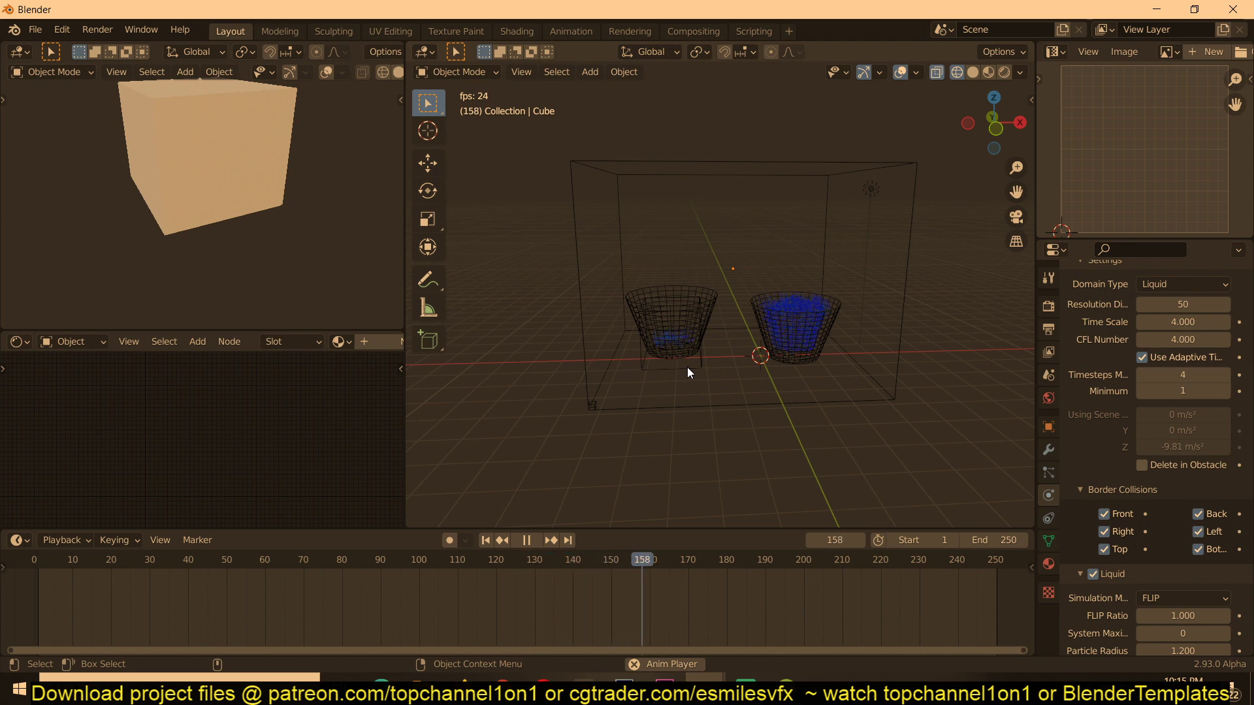
# - Stop the playback of the two-cup liquid simulation and quit that Blender session
pyautogui.click(727, 334)
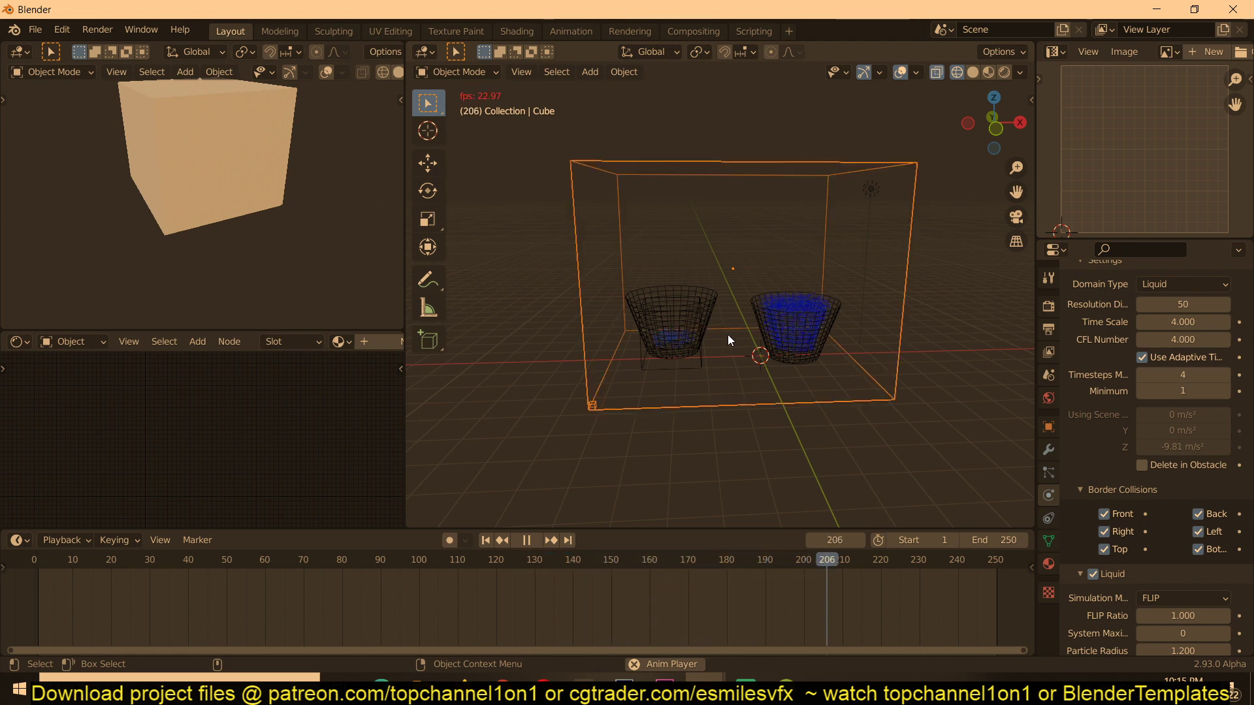
pyautogui.press('space')
pyautogui.click(793, 199)
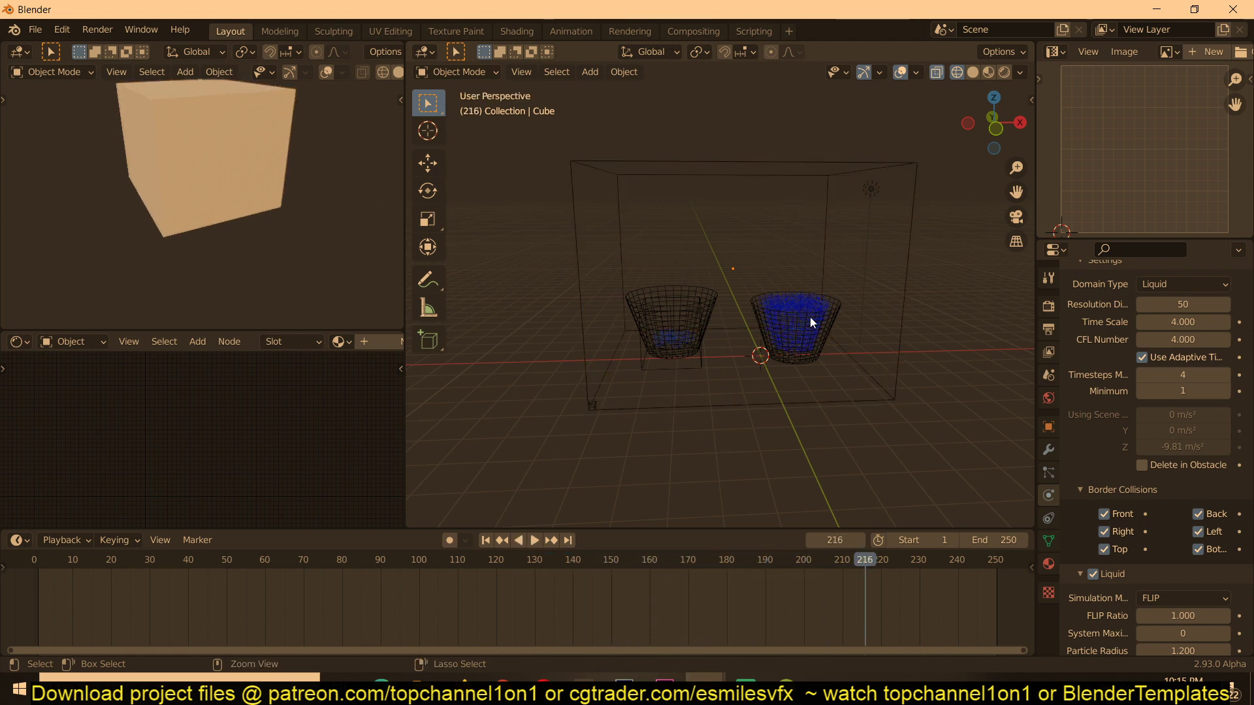
pyautogui.hotkey('ctrl', 'q')
pyautogui.click(677, 370)
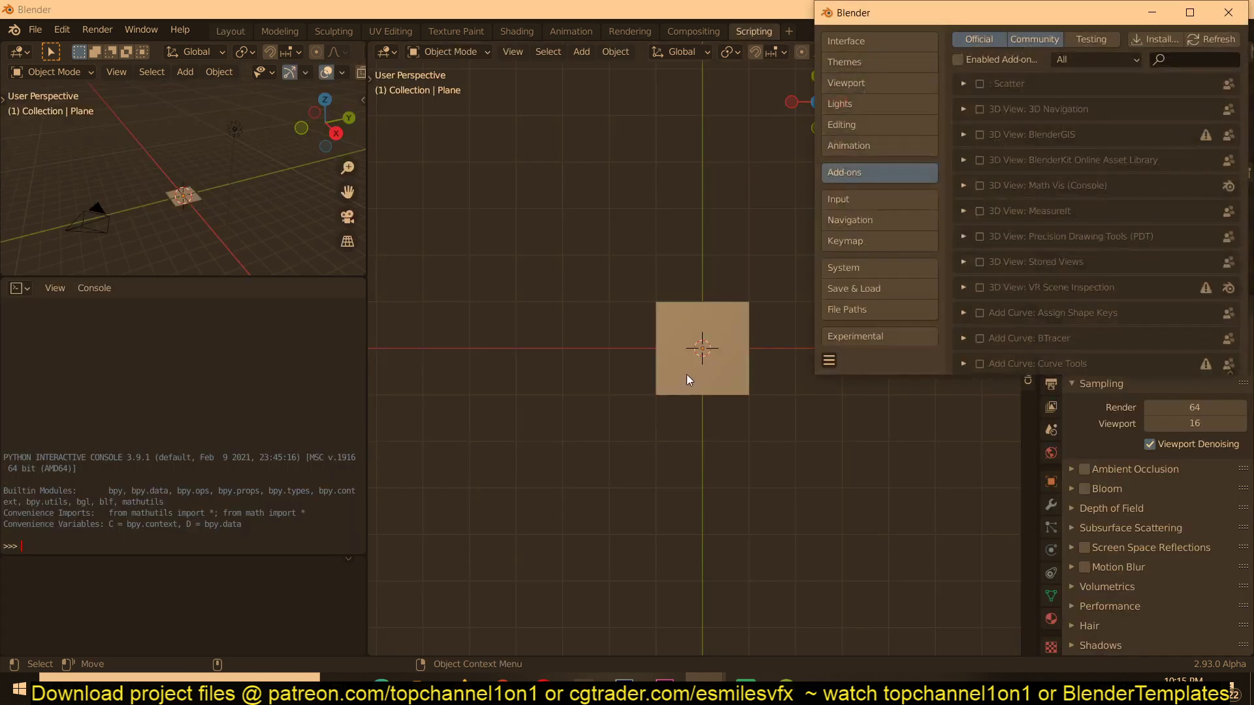
# - Close the Preferences window and the viewport sidebar, and delete the plane from the scene
pyautogui.click(1227, 13)
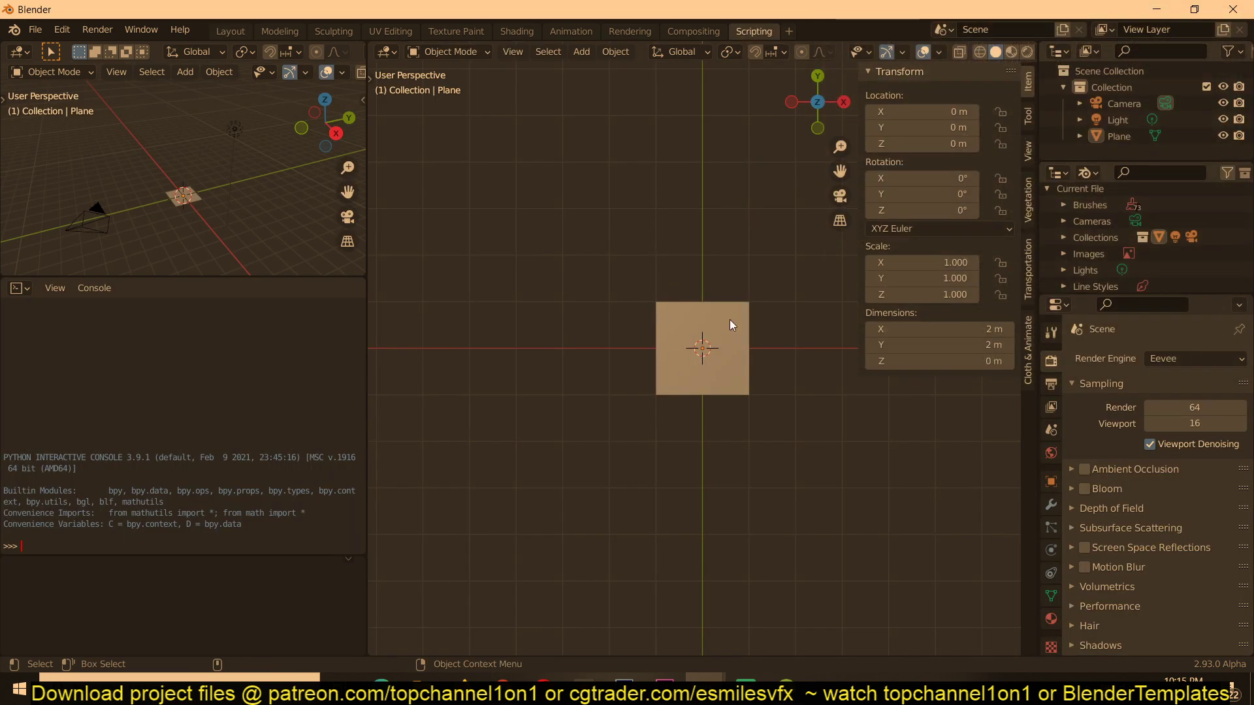
pyautogui.press('n')
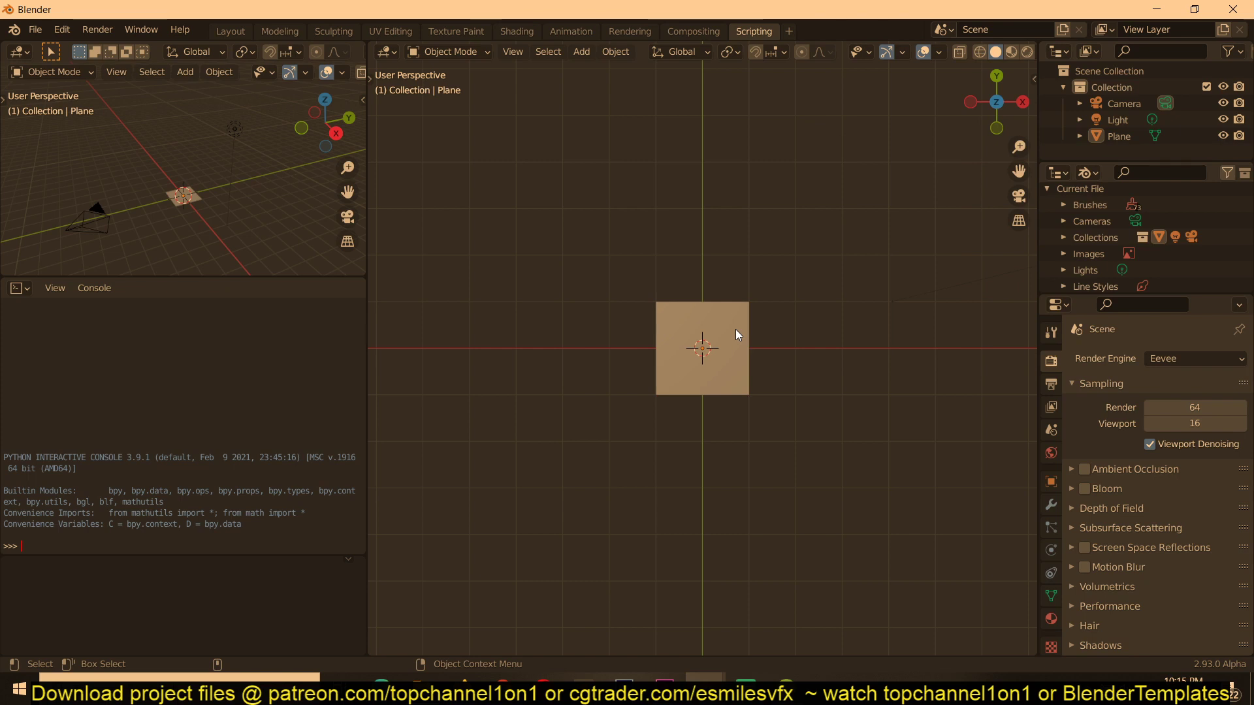
pyautogui.press('KP_1')
pyautogui.scroll(3, 735, 329)
pyautogui.moveTo(735, 329); pyautogui.dragTo(746, 415, button='middle')
pyautogui.click(736, 365)
pyautogui.press('x')
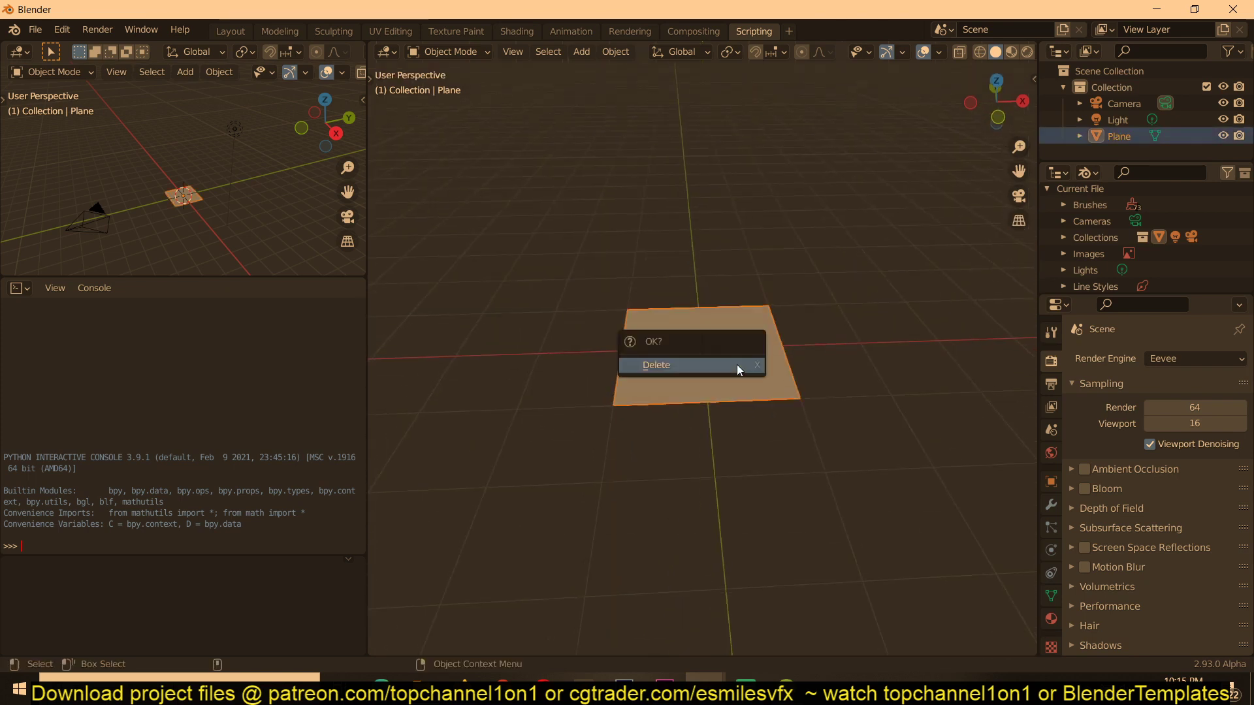
pyautogui.click(737, 365)
# - Add a mesh circle at the world origin in front view and scale it down to about 0.3
pyautogui.press('KP_1')
pyautogui.hotkey('shift', 'a')
pyautogui.moveTo(577, 316)
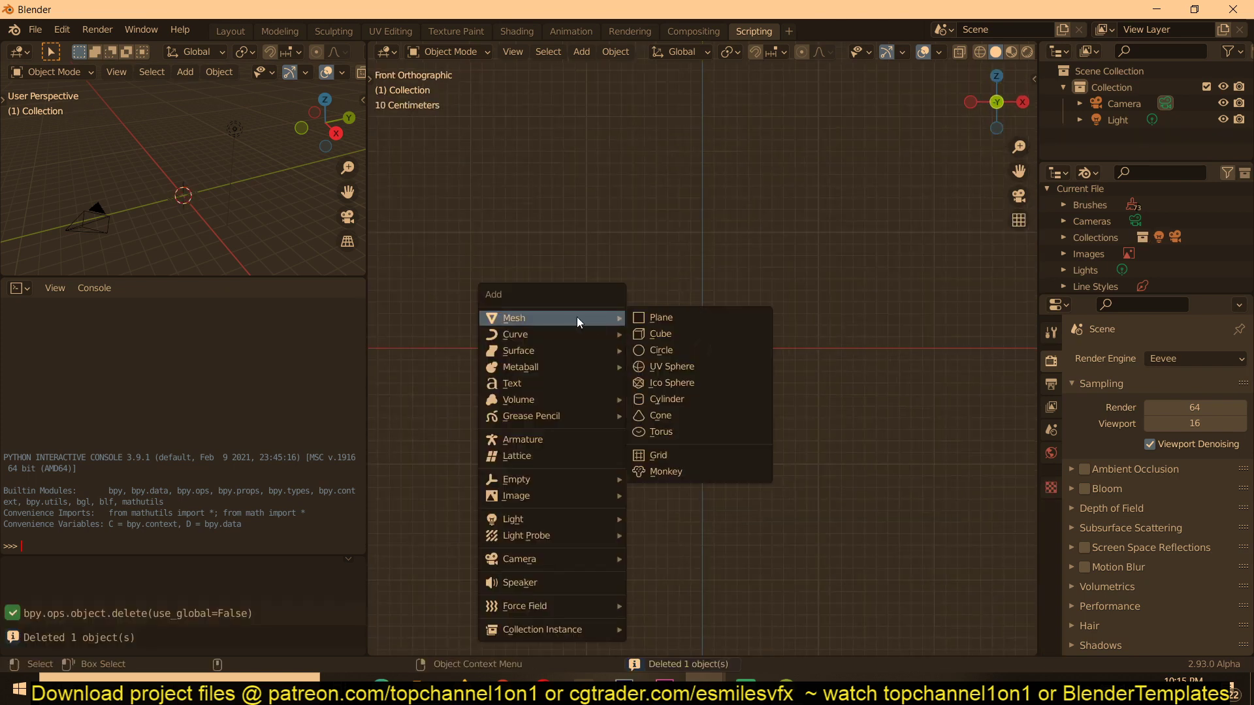
pyautogui.click(675, 350)
pyautogui.press('s')
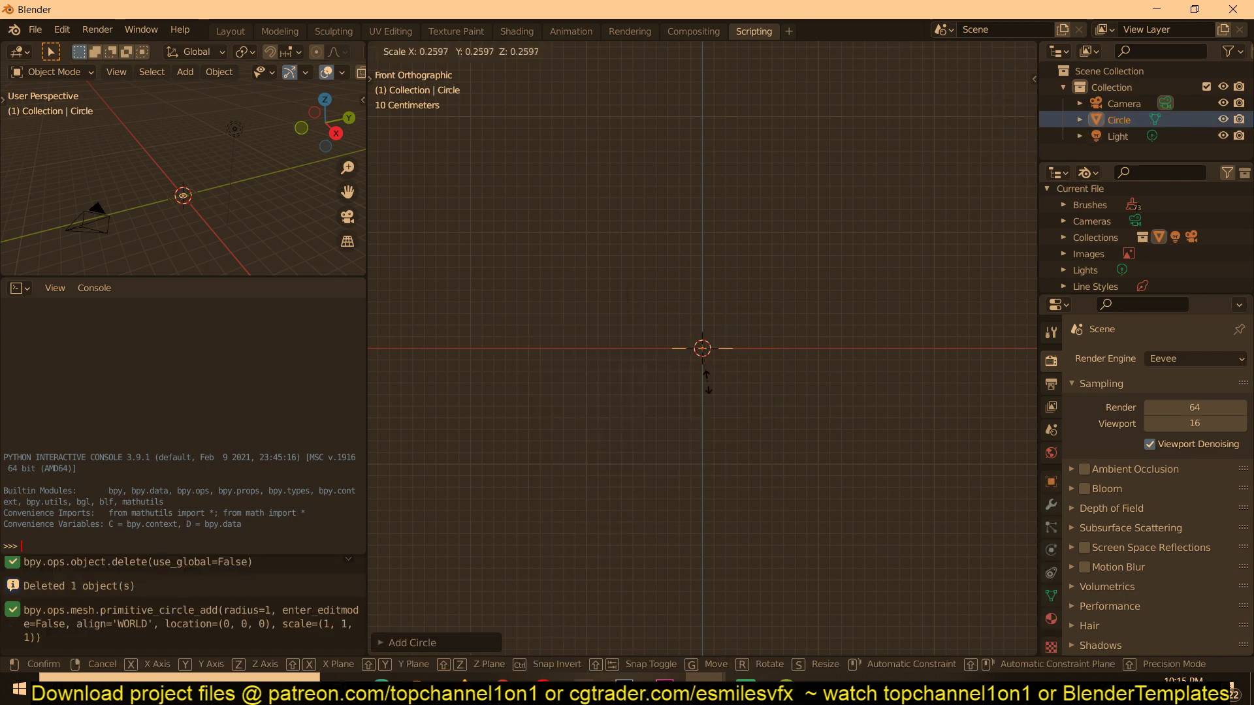
pyautogui.click(709, 371)
# - Move the circle object straight up along Z by about 1 m above the origin
pyautogui.press('Tab')
pyautogui.press('Tab')
pyautogui.press('Tab')
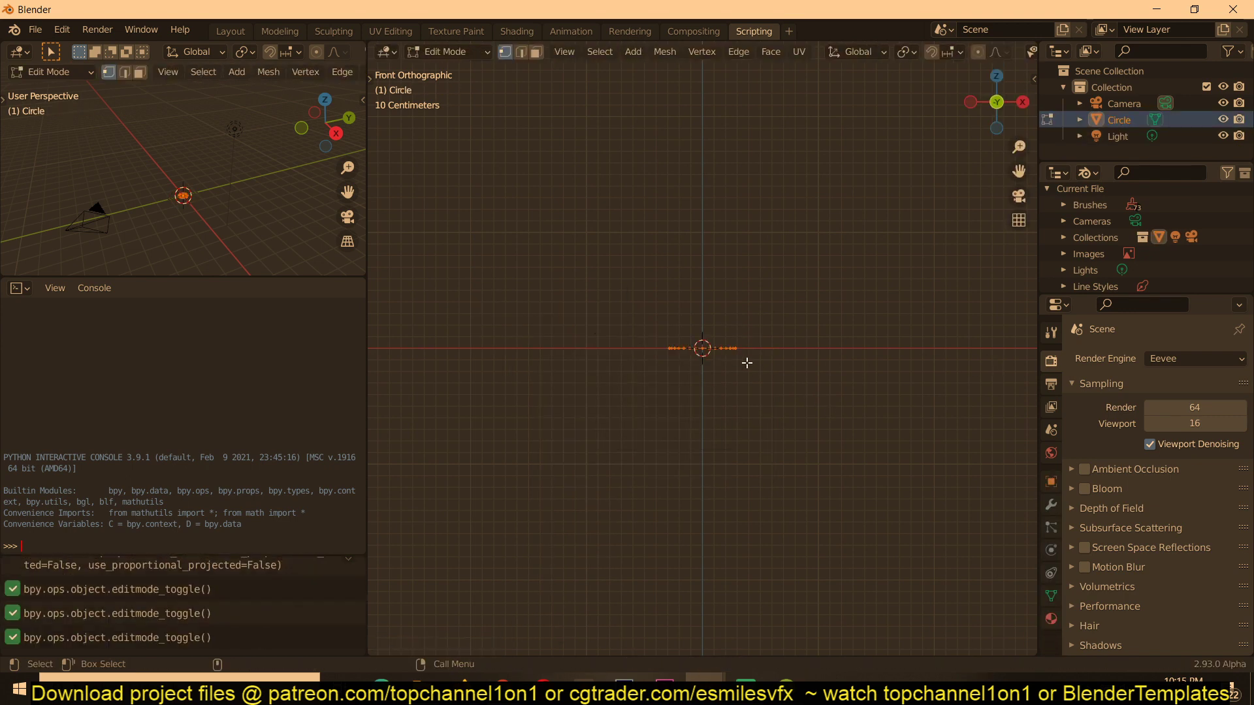
pyautogui.press('Tab')
pyautogui.press('g')
pyautogui.press('z')
pyautogui.click(733, 233)
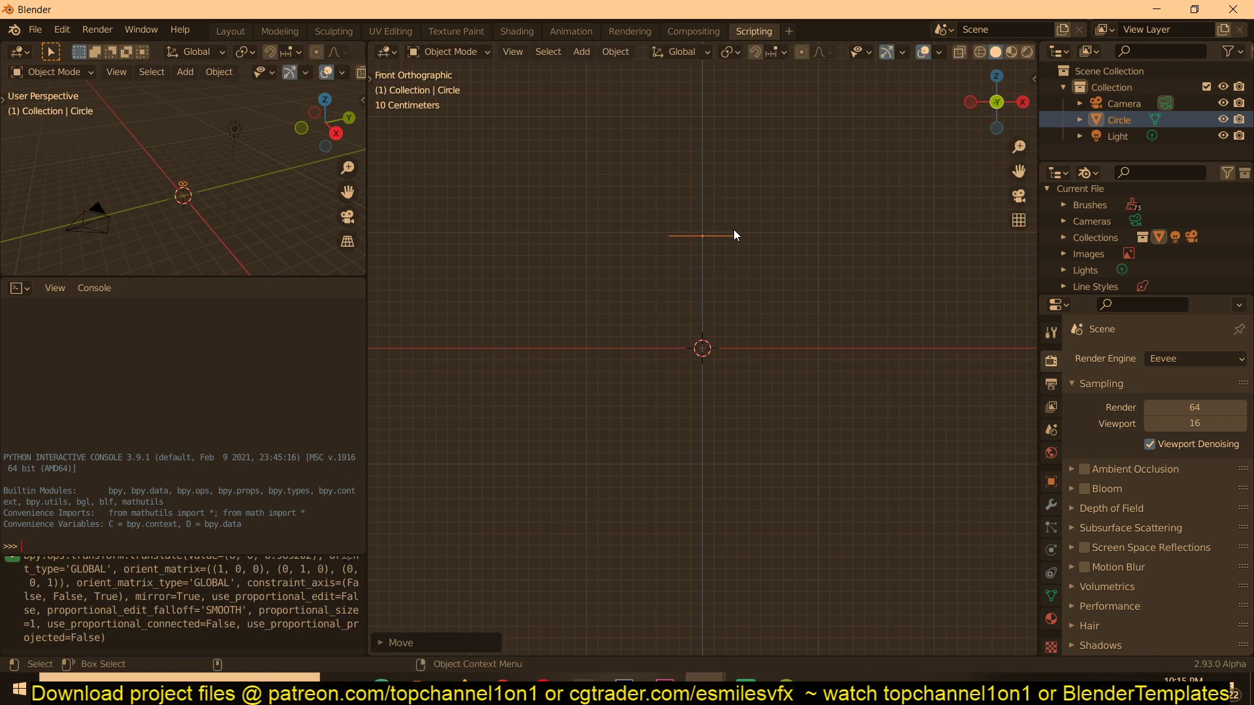
# - Extrude the circle downward into a cup wall that tapers toward the bottom, and fill the base with a face
pyautogui.press('Tab')
pyautogui.press('e')
pyautogui.press('z')
pyautogui.click(747, 287)
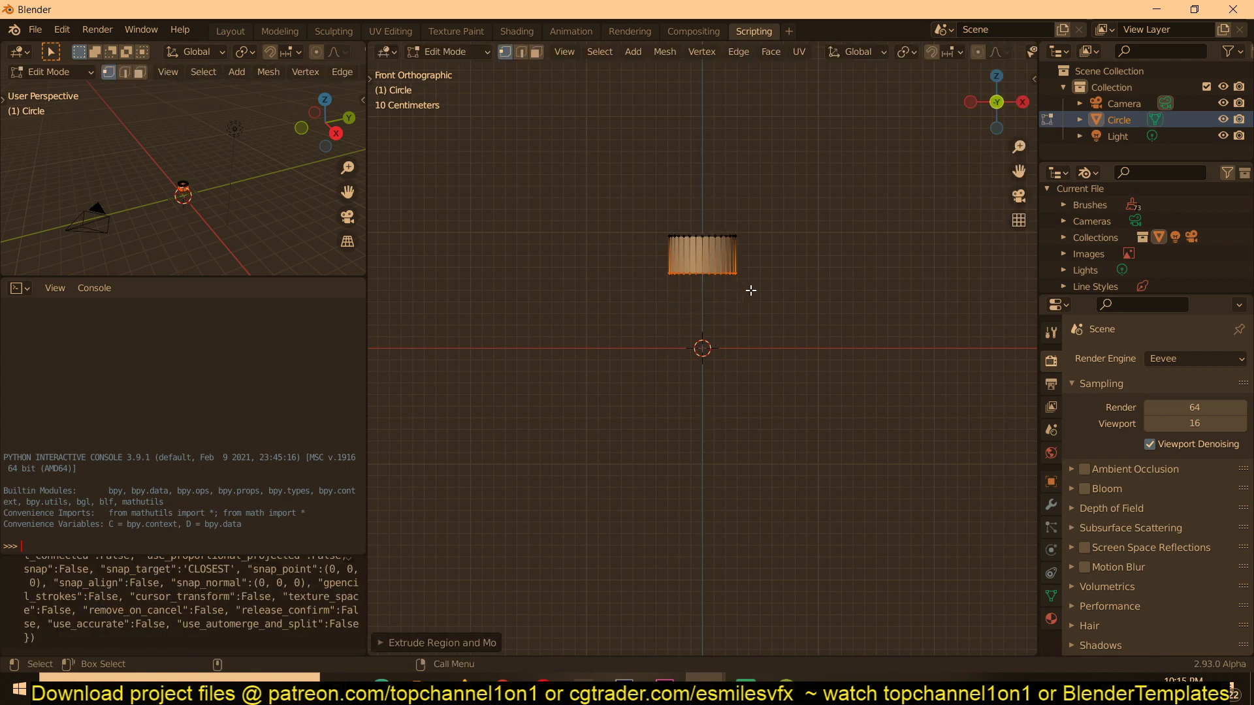
pyautogui.press('s')
pyautogui.click(742, 280)
pyautogui.press('f')
pyautogui.press('Tab')
# - Move the cup about -0.61 m in X and -0.73 m in Z, and shade it smooth with Auto Smooth enabled
pyautogui.press('g')
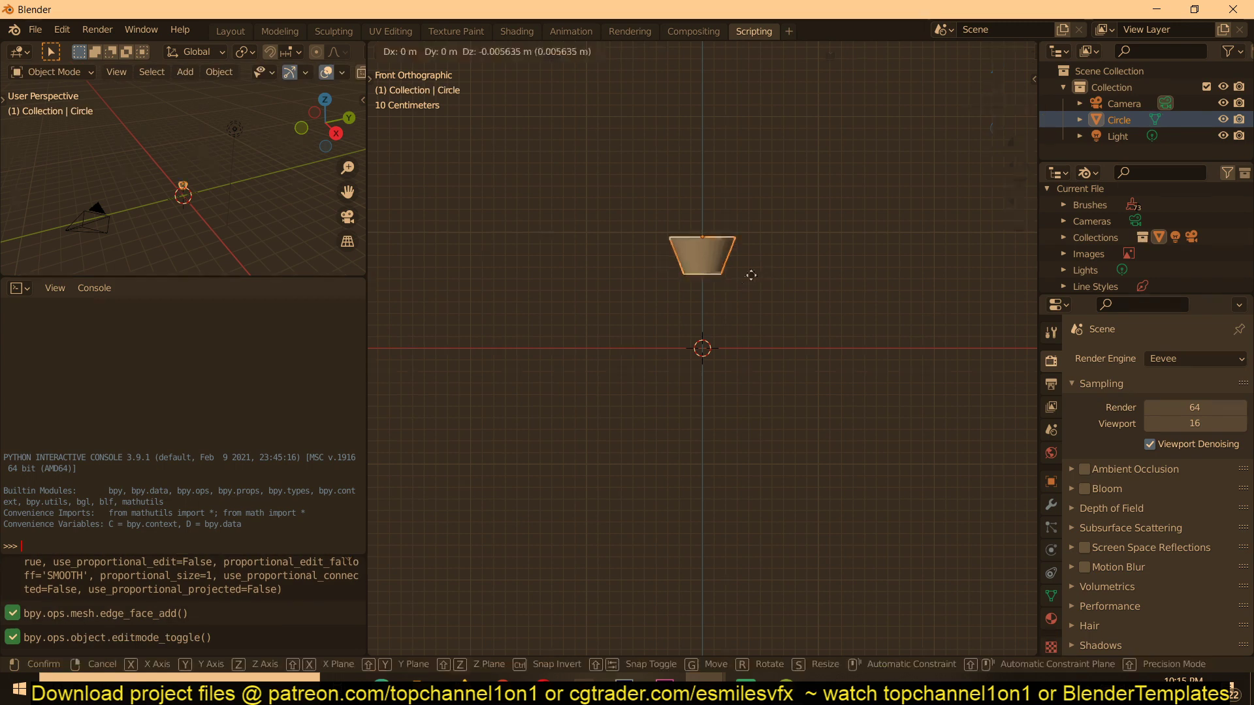
pyautogui.click(686, 355)
pyautogui.moveTo(686, 355); pyautogui.dragTo(715, 429, button='middle')
pyautogui.scroll(5, 715, 429)
pyautogui.moveTo(594, 416); pyautogui.dragTo(724, 295, button='middle')
pyautogui.rightClick(725, 295)
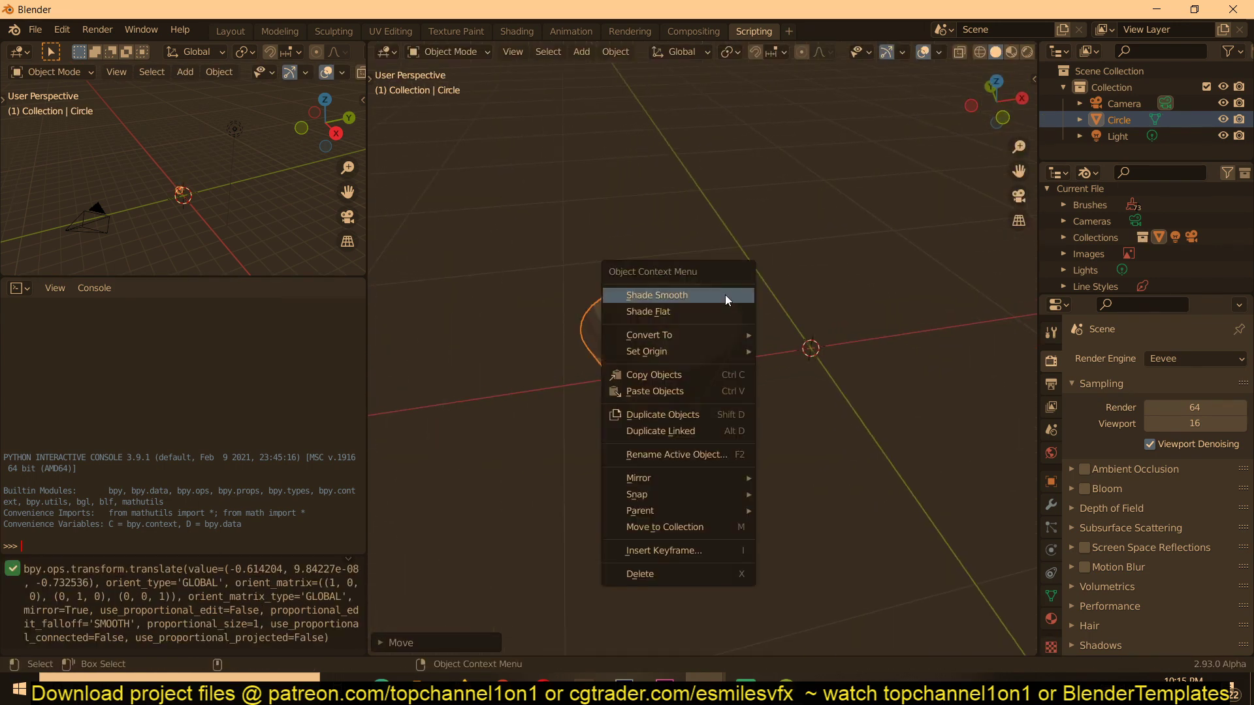
pyautogui.click(725, 295)
pyautogui.press('q')
pyautogui.click(708, 319)
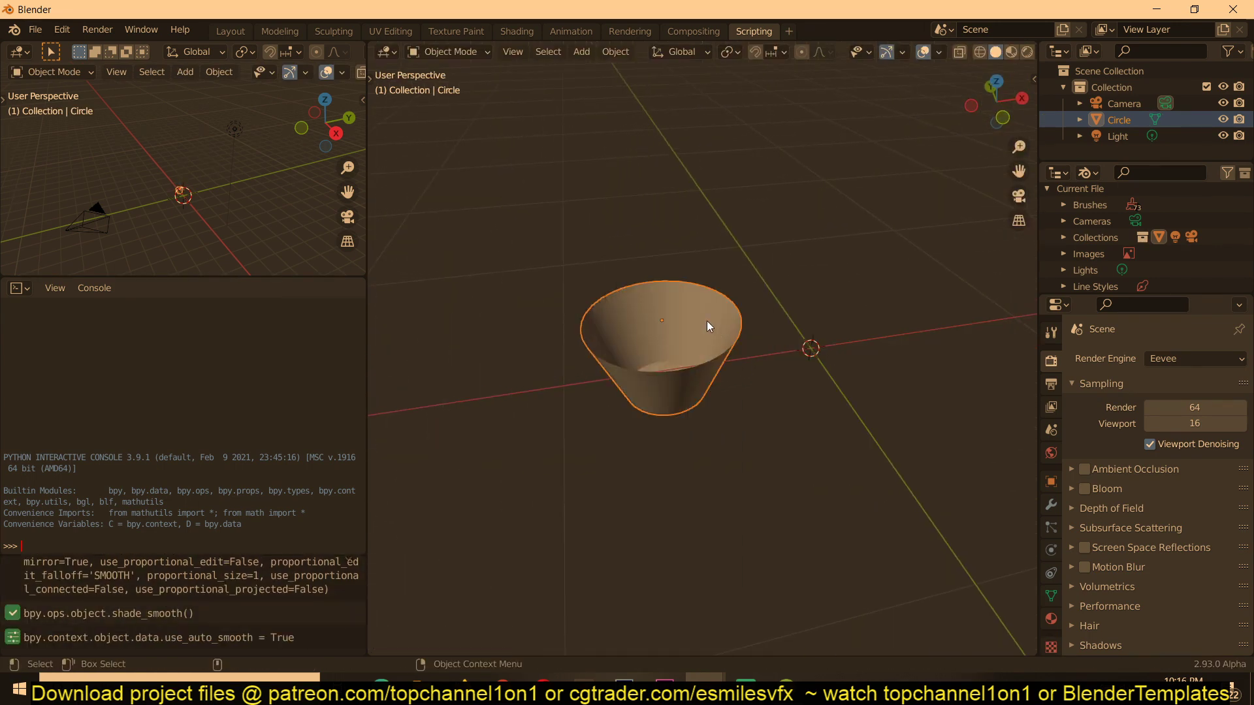
# - Raise the cup along Z in front view so that its base rests on the ground line
pyautogui.press('KP_1')
pyautogui.scroll(3, 724, 393)
pyautogui.press('g')
pyautogui.press('z')
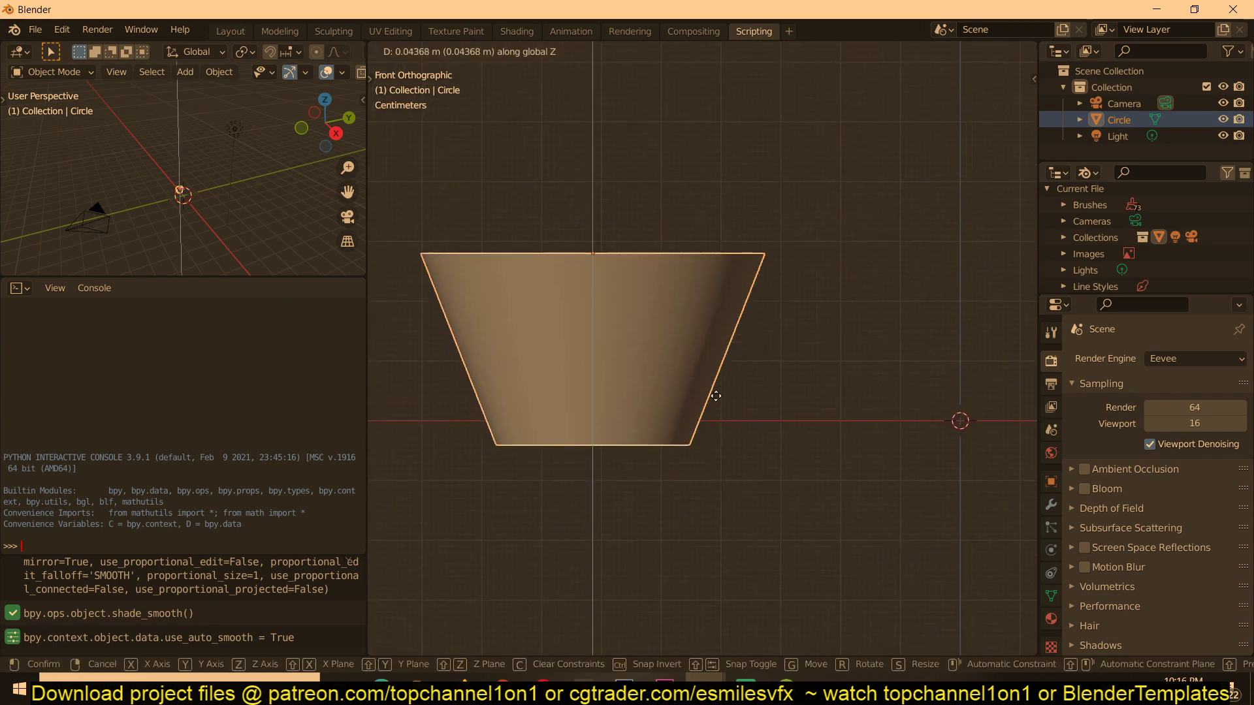
pyautogui.click(709, 387)
pyautogui.scroll(-2, 709, 387)
pyautogui.scroll(-3, 653, 356)
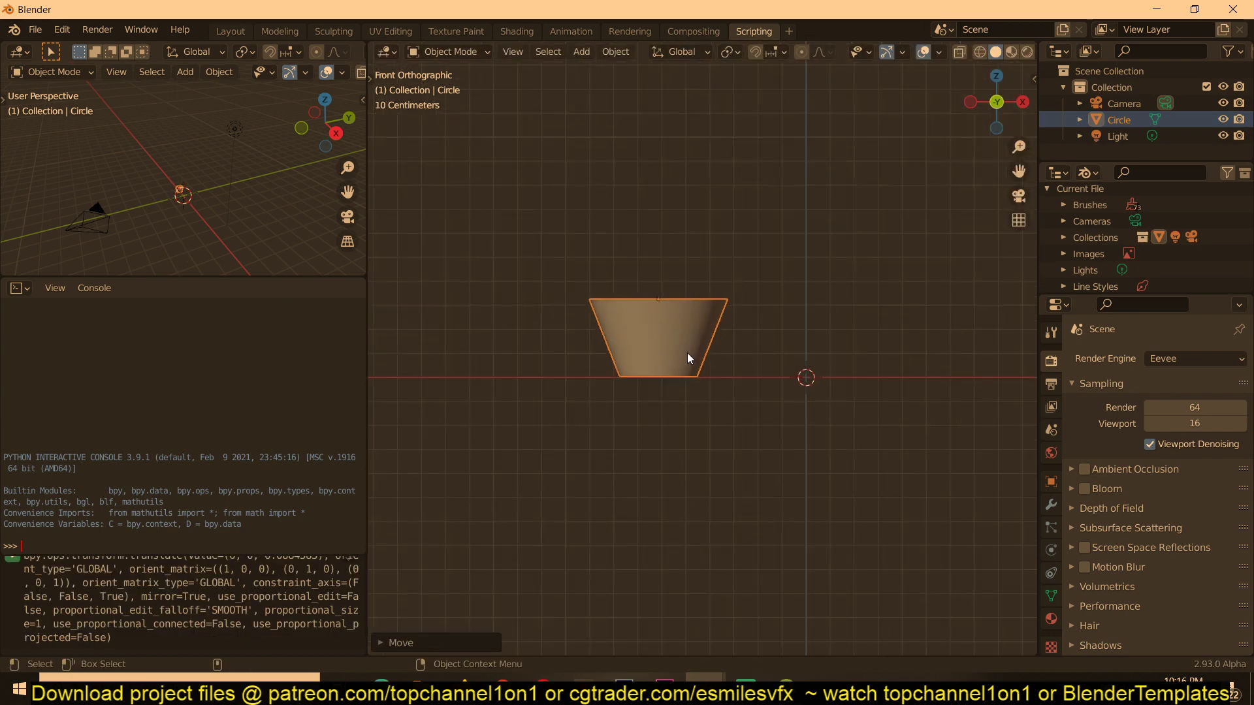
# - Enable the Face Orientation overlay in the main viewport to show the cup's normals
pyautogui.scroll(4, 687, 353)
pyautogui.moveTo(930, 154); pyautogui.dragTo(837, 209, button='middle')
pyautogui.scroll(-3, 837, 209)
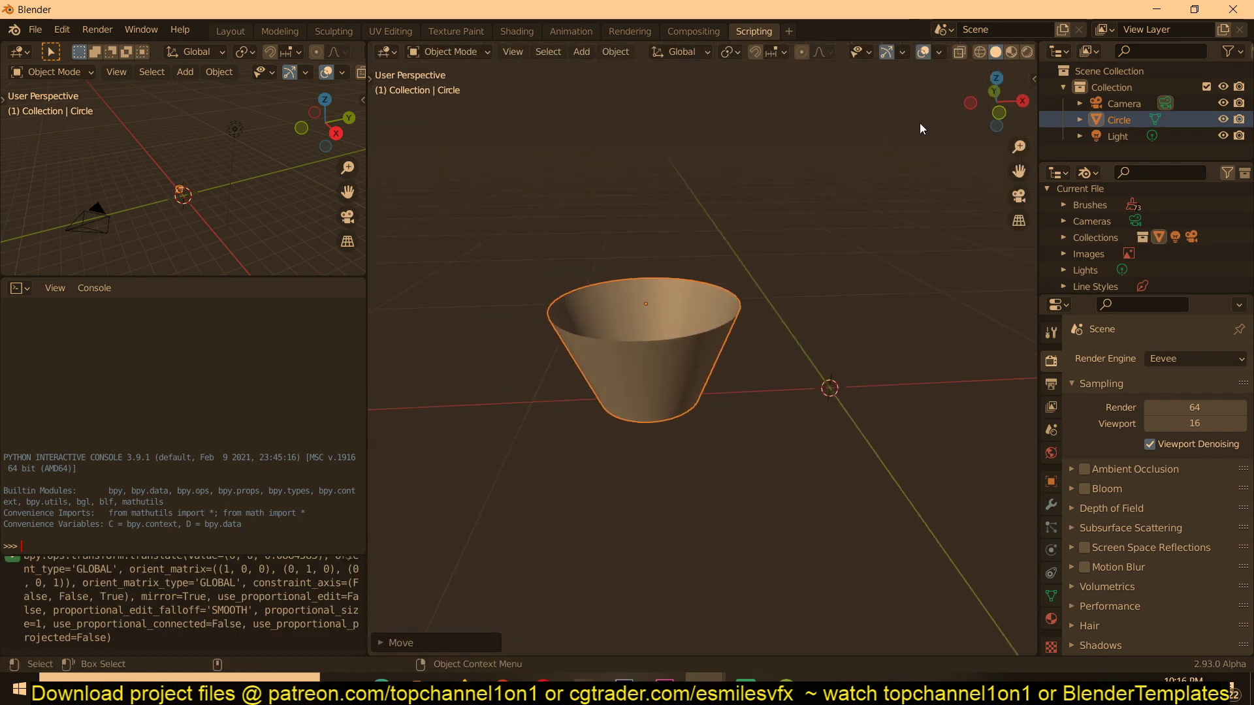
pyautogui.click(939, 51)
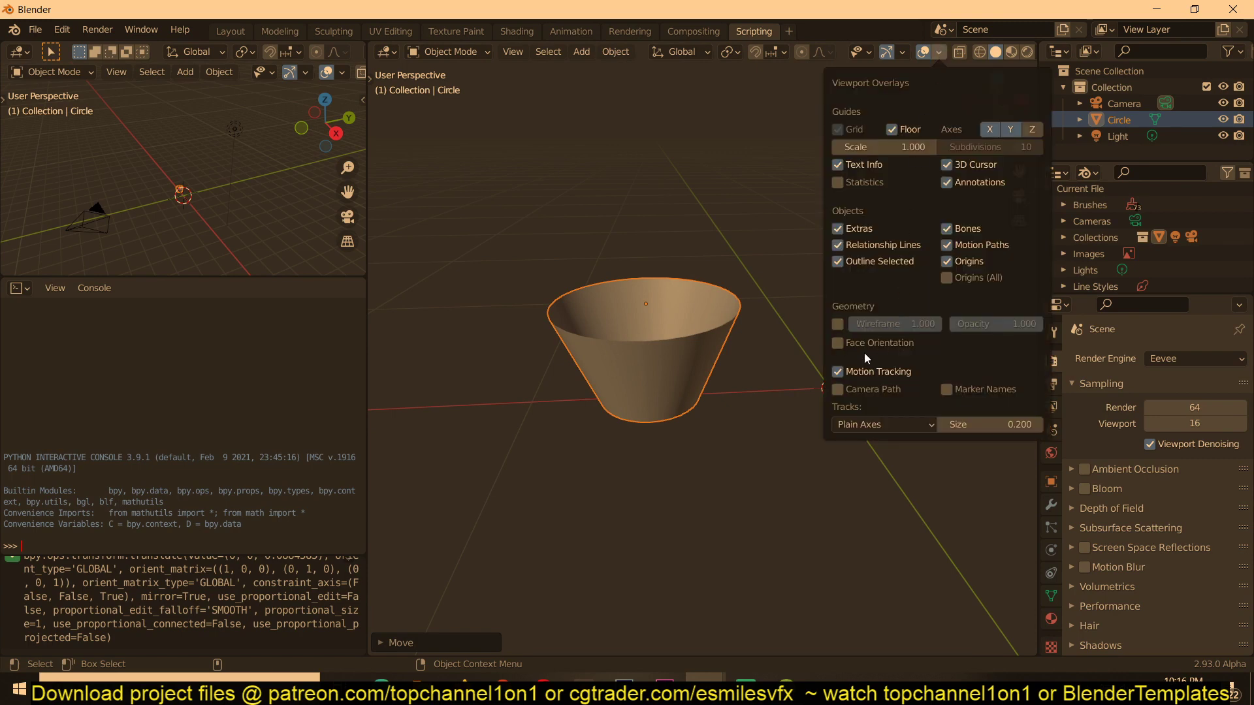
pyautogui.click(944, 55)
pyautogui.click(868, 344)
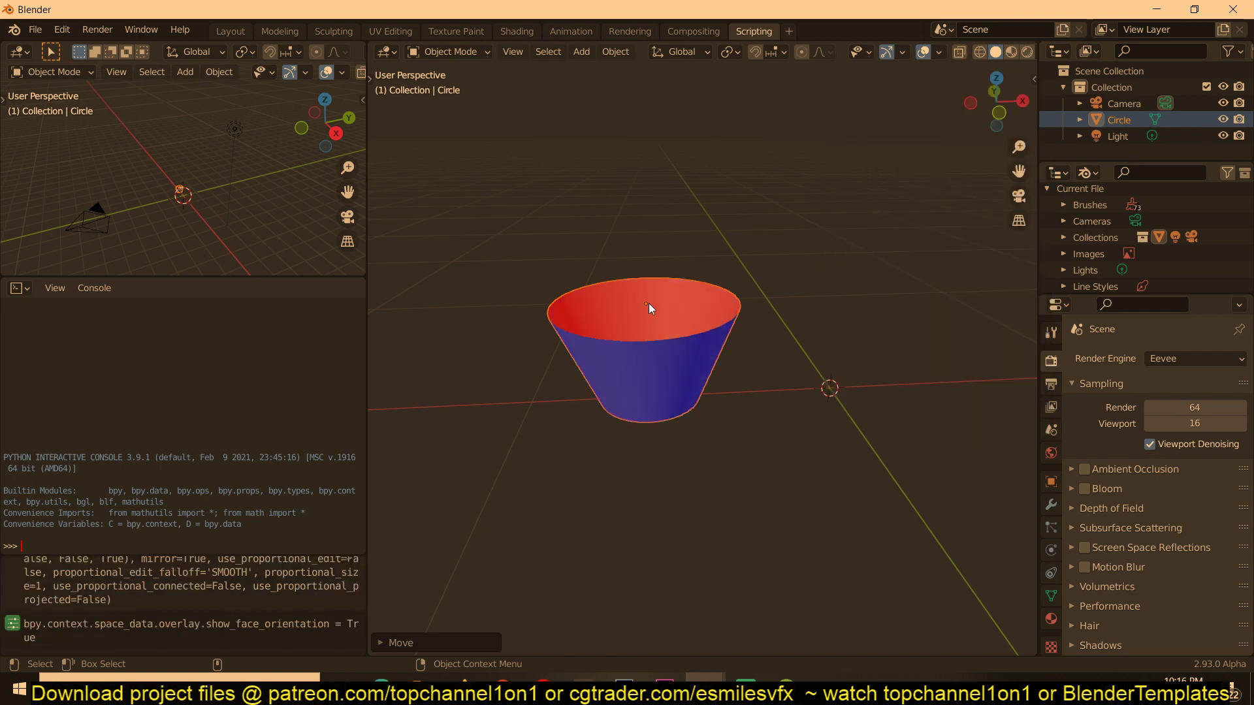
# - Recalculate the normals of all the cup's faces with the Inside option enabled
pyautogui.press('Tab')
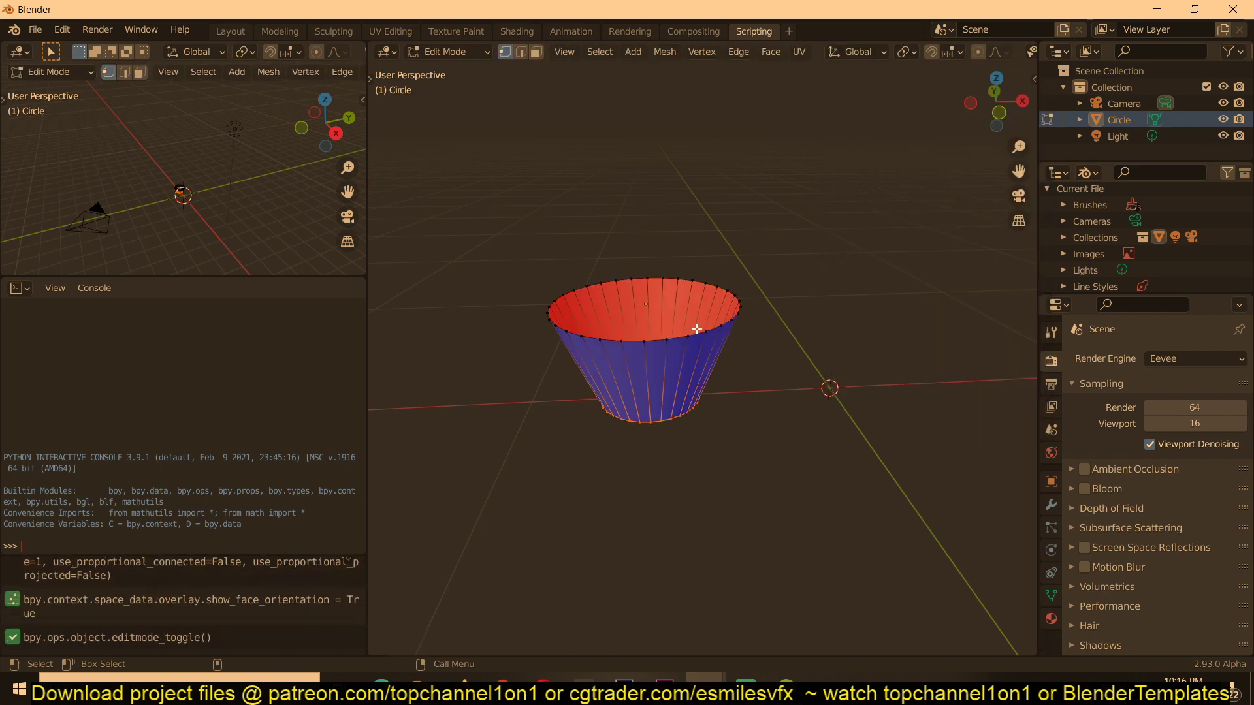
pyautogui.press('a')
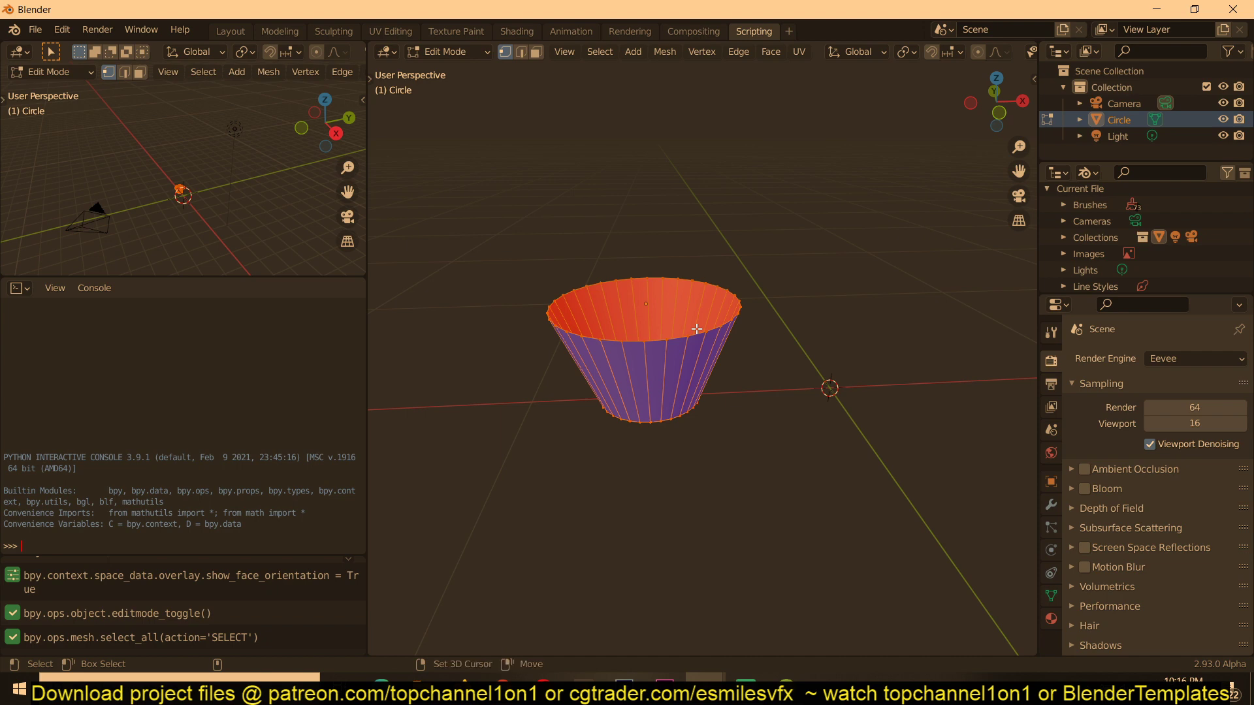
pyautogui.hotkey('shift', 'n')
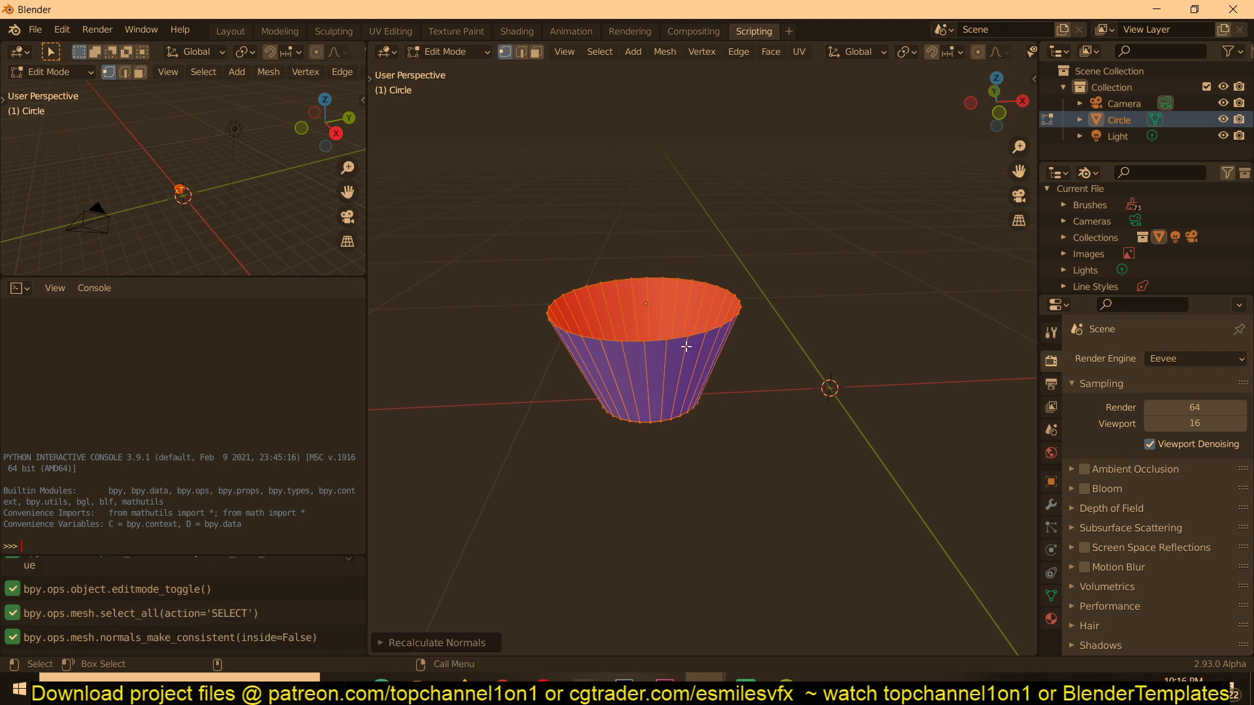
pyautogui.click(467, 642)
pyautogui.click(487, 636)
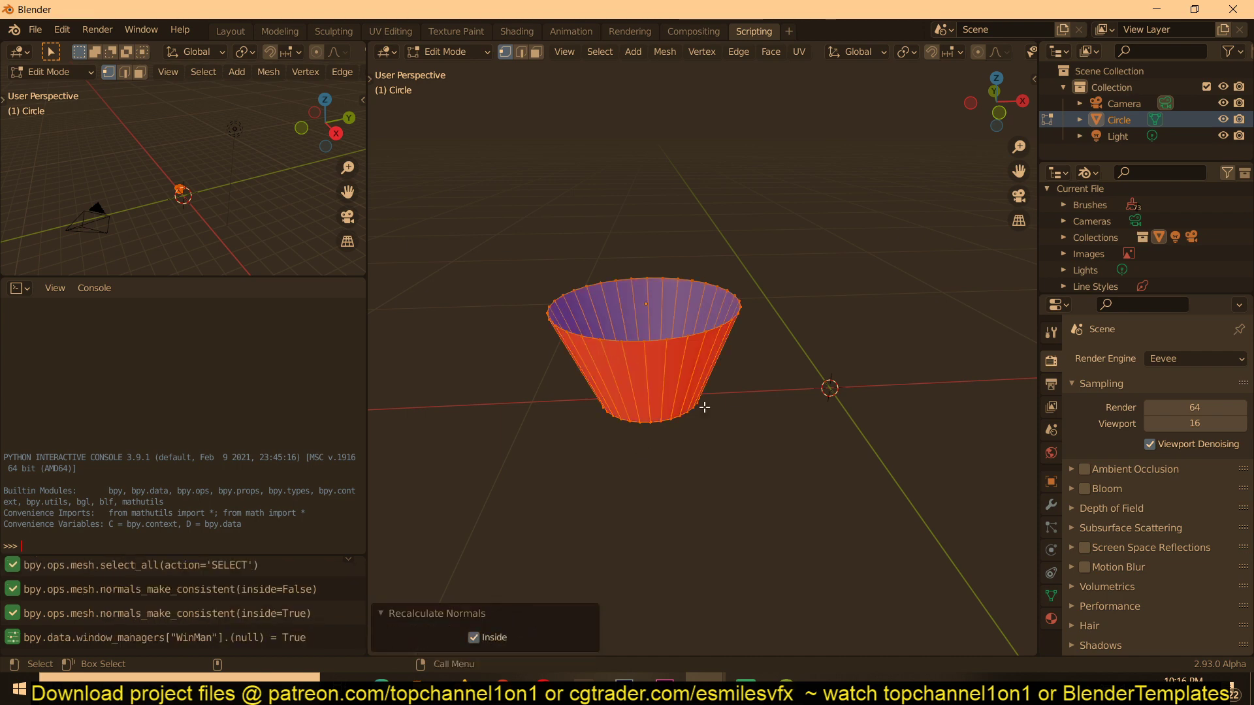
pyautogui.press('Tab')
# - Recalculate the cup's normals to face outward in Edit Mode and return to Object Mode
pyautogui.moveTo(696, 355); pyautogui.dragTo(663, 273, button='middle')
pyautogui.press('Tab')
pyautogui.hotkey('shift', 'n')
pyautogui.press('Tab')
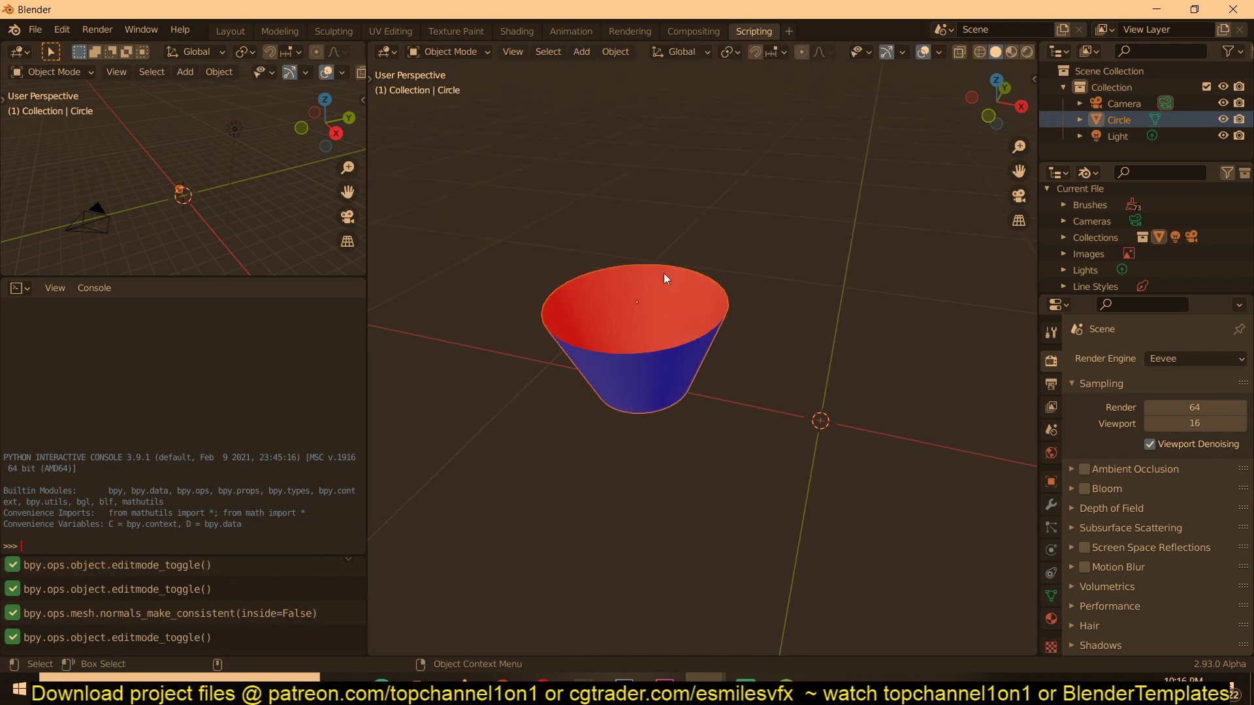
# - Turn off the Face Orientation overlay and display the cup as wireframe in front view
pyautogui.click(938, 52)
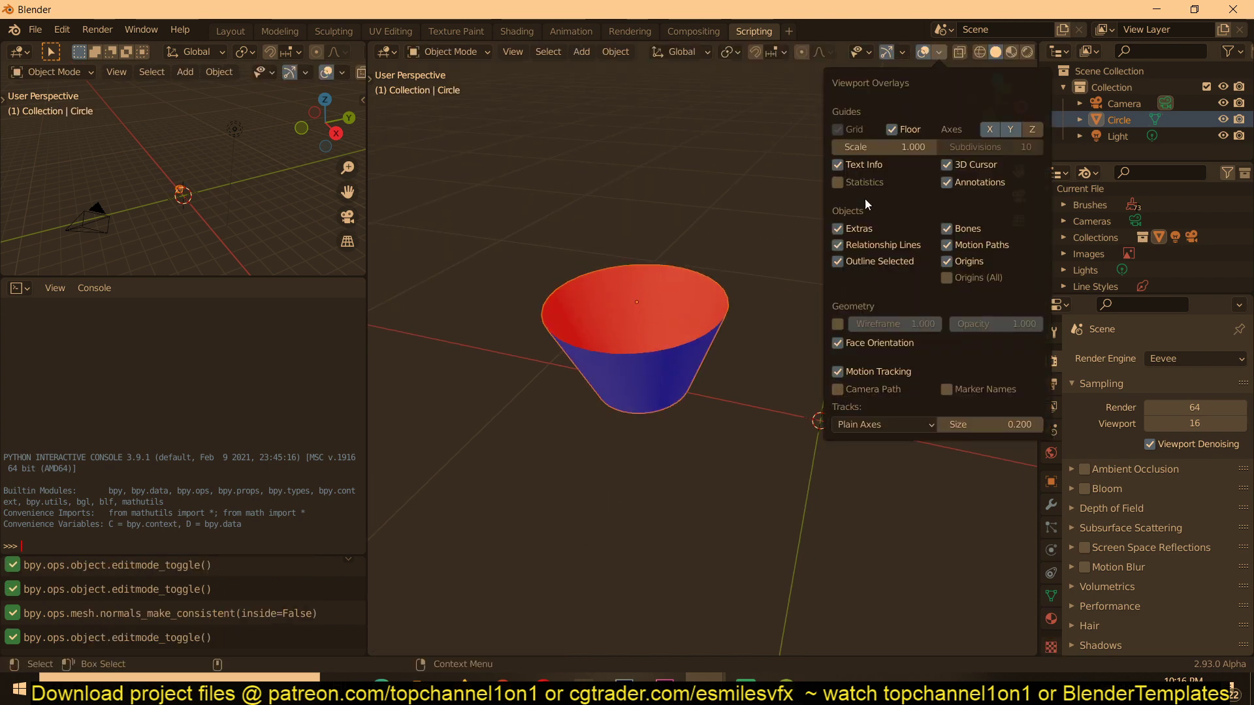
pyautogui.click(846, 344)
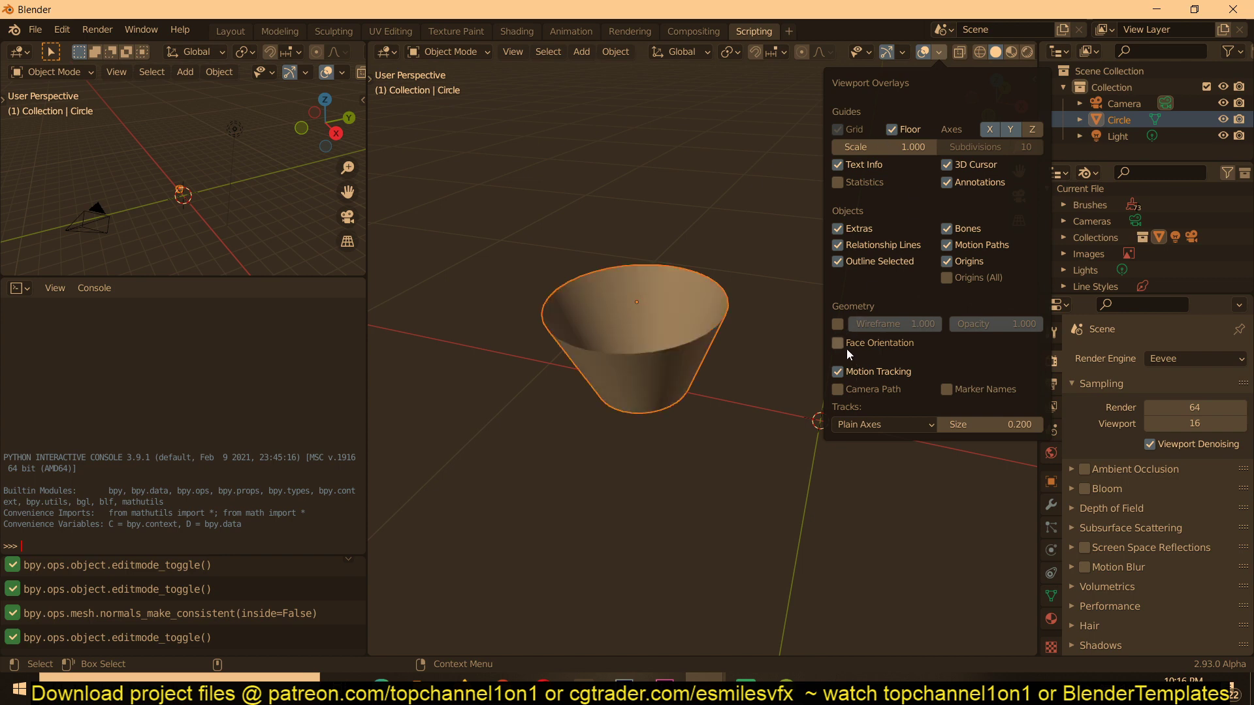
pyautogui.press('KP_1')
pyautogui.press('z')
pyautogui.click(562, 336)
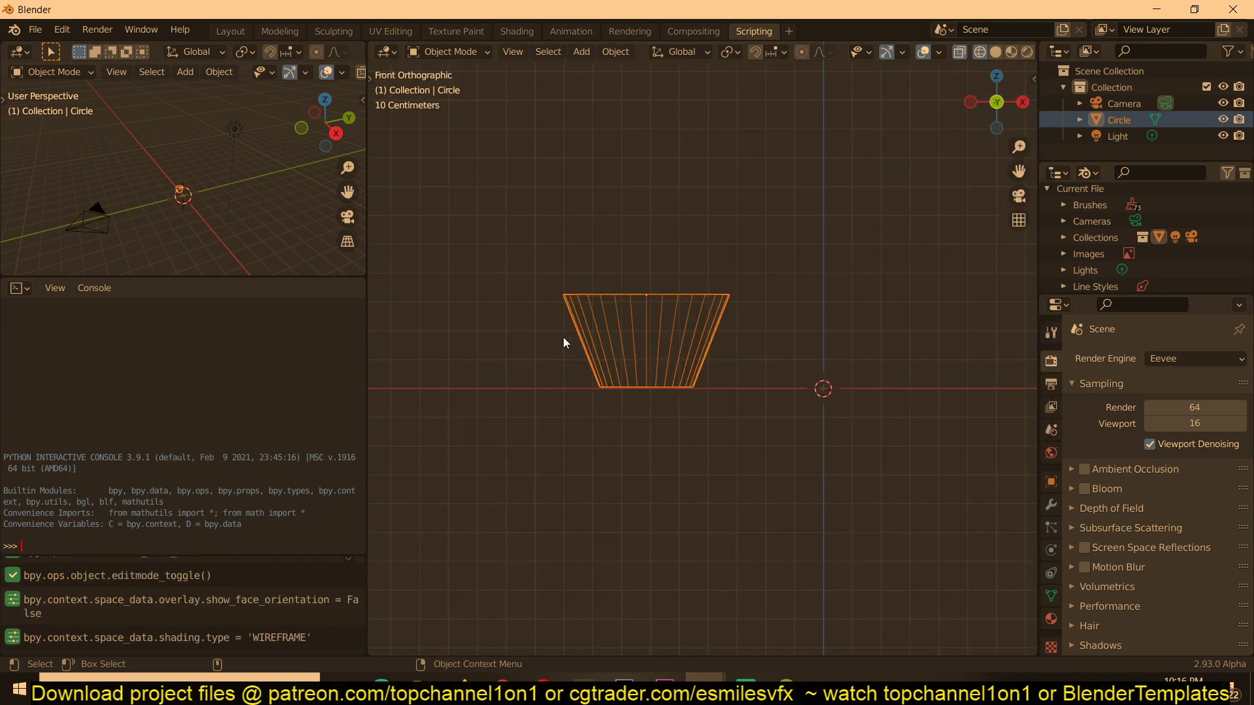
# - Duplicate the cup about 0.66 m along positive X and narrow the copy to about 0.62, keeping its height
pyautogui.hotkey('shift', 'd')
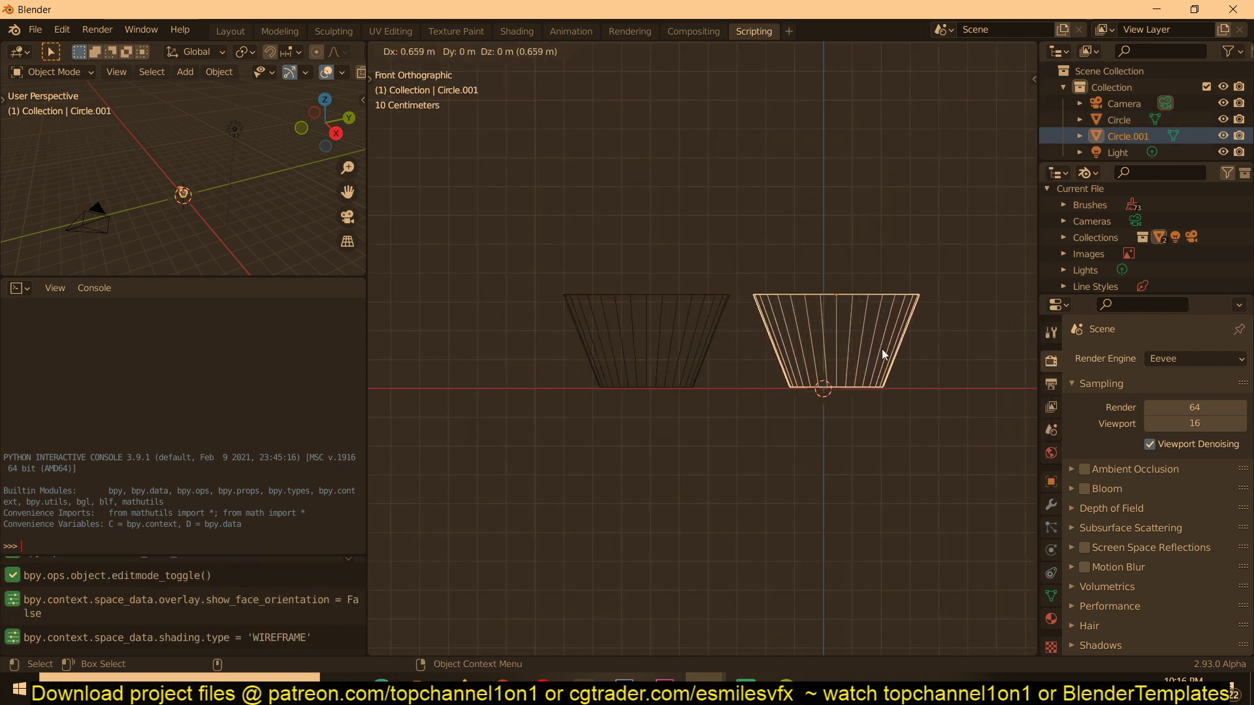
pyautogui.click(881, 349)
pyautogui.press('s')
pyautogui.hotkey('shift', 'z')
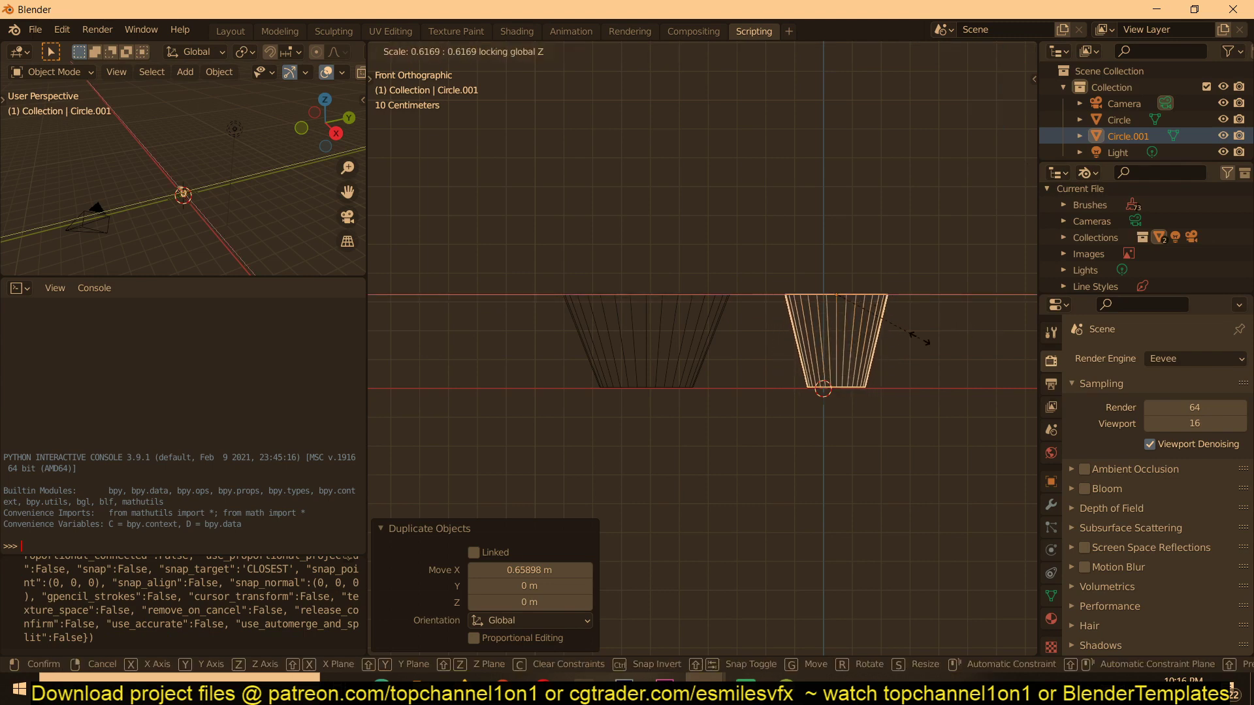
pyautogui.click(918, 339)
# - Scale the original cup to 0.745 in X and Y, leaving Z out of the scaling
pyautogui.keyDown('shift'); pyautogui.moveTo(895, 341); pyautogui.dragTo(890, 358, button='middle'); pyautogui.keyUp('shift')
pyautogui.click(717, 344)
pyautogui.hotkey('shift', 's')
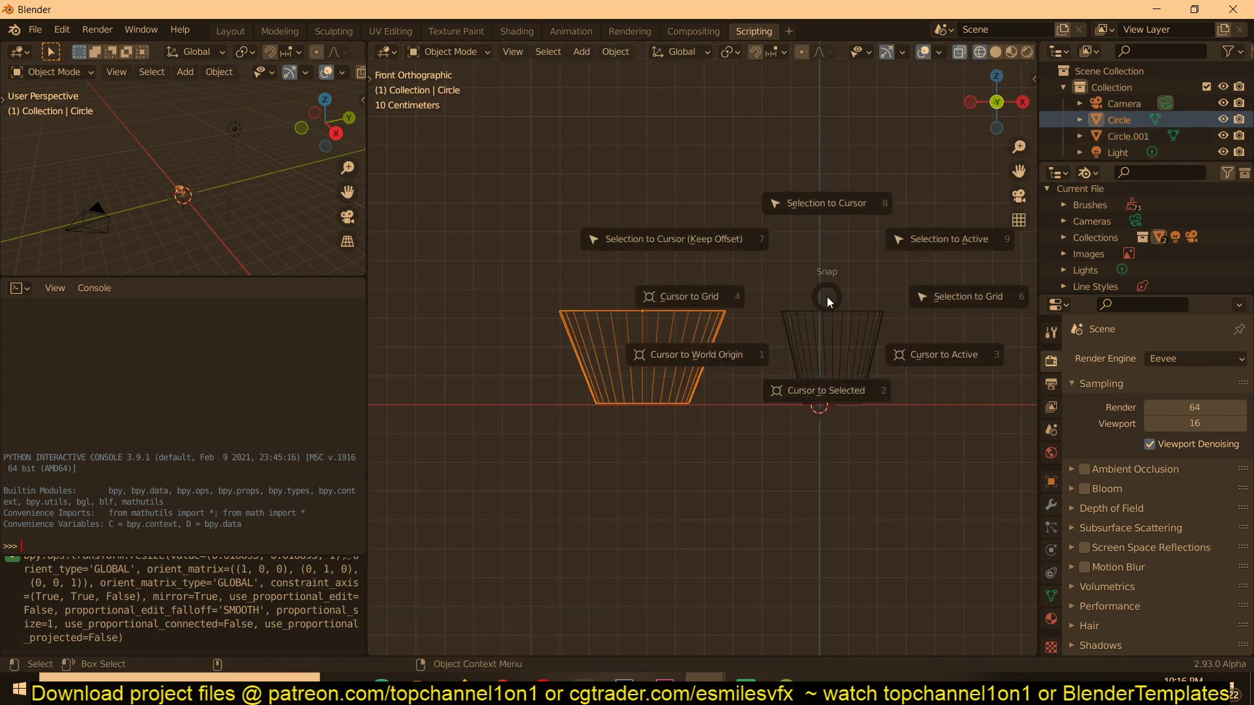
pyautogui.press('s')
pyautogui.hotkey('shift', 'z')
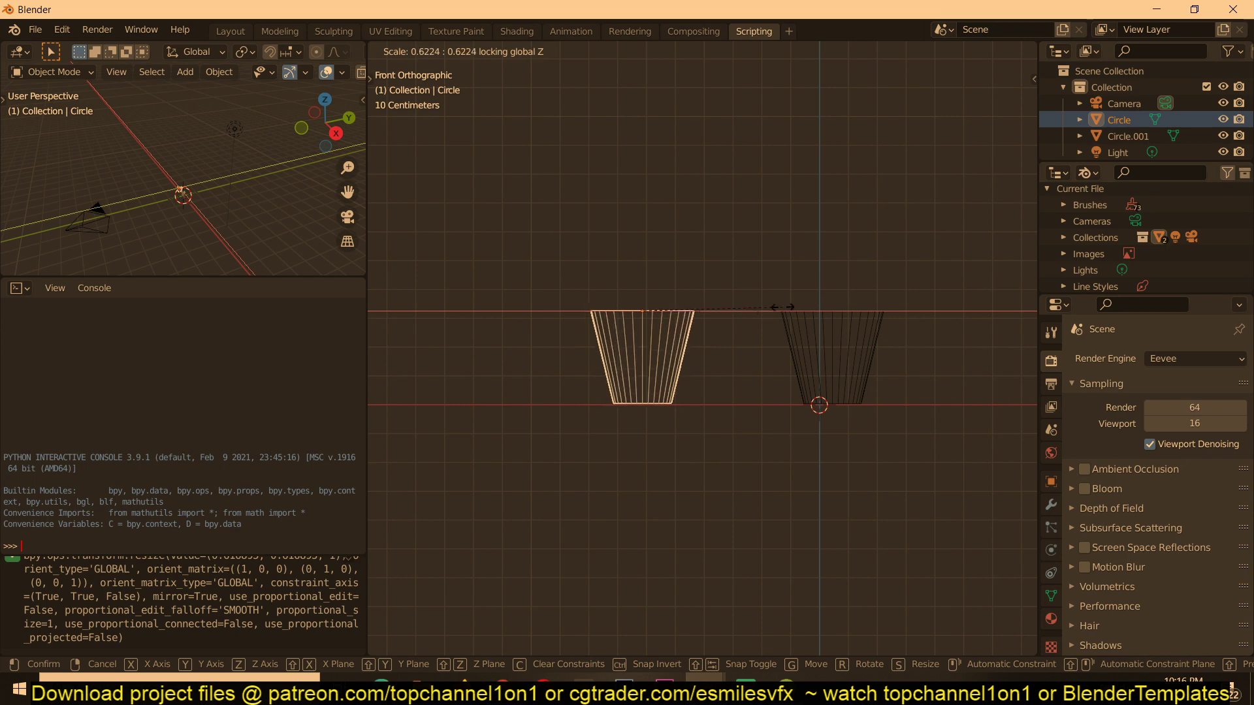
pyautogui.click(808, 300)
pyautogui.scroll(2, 751, 307)
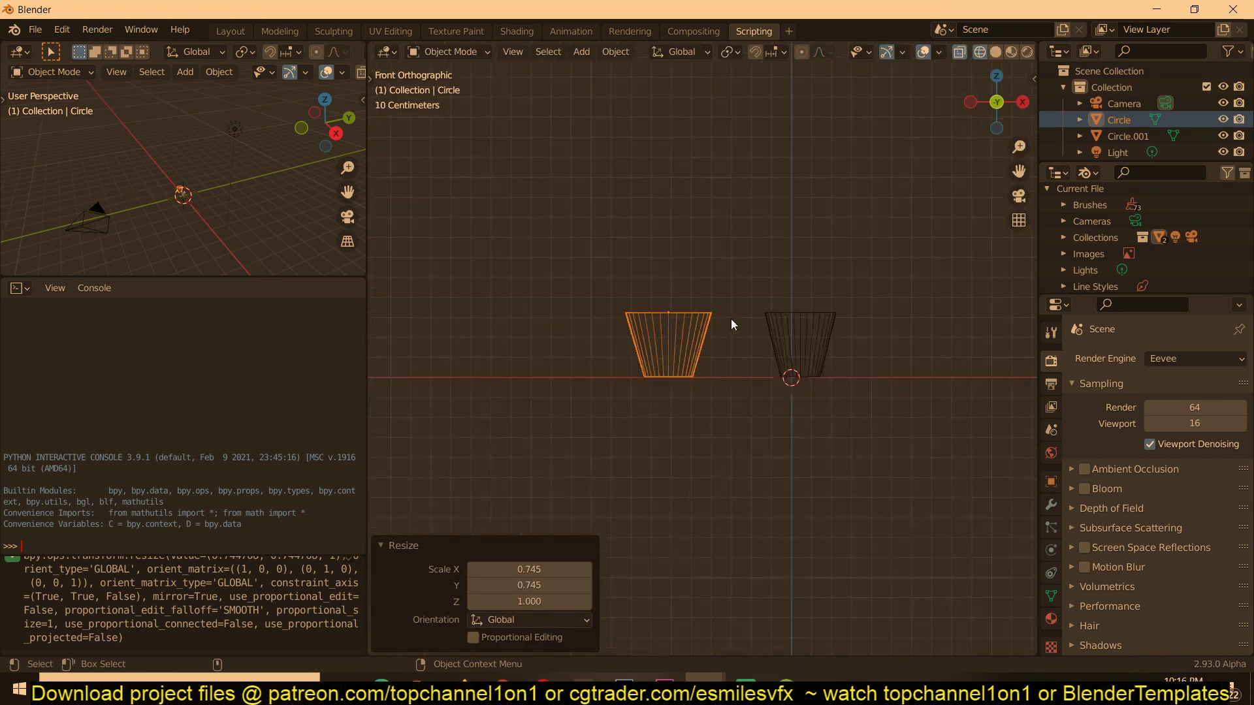
# - Add a cube-shaped empty with a 1 m radius at the world origin
pyautogui.hotkey('shift', 'a')
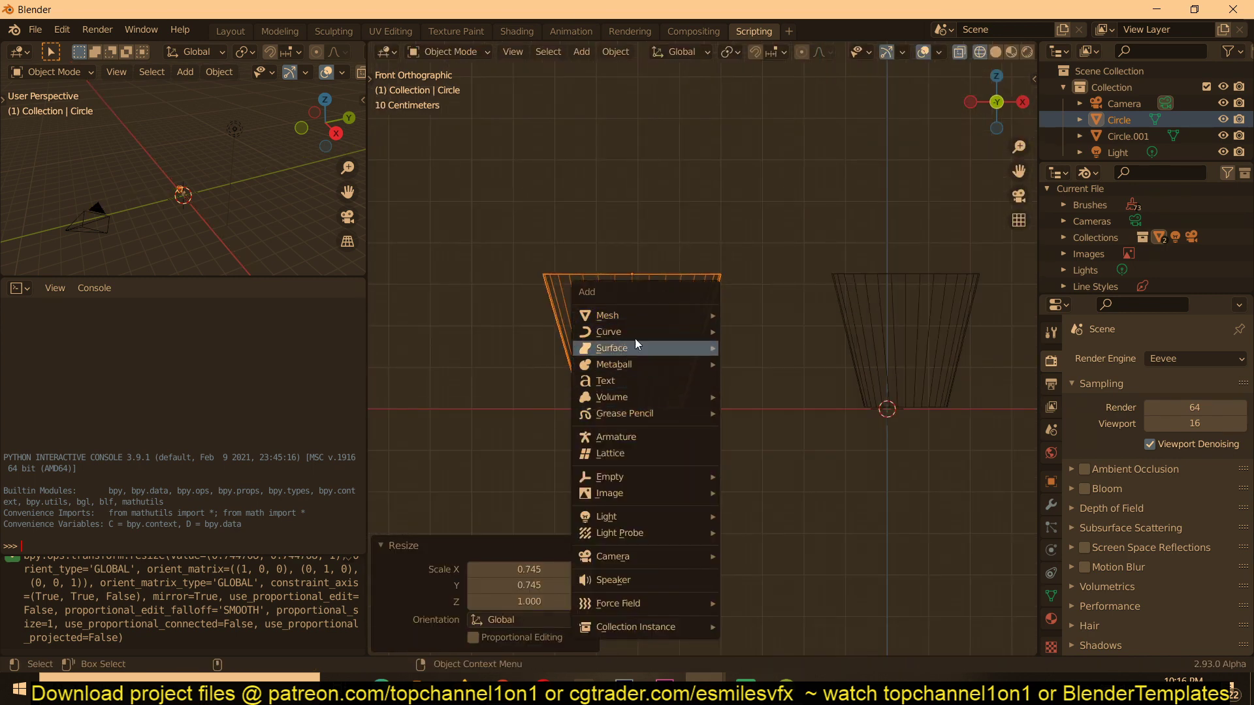
pyautogui.moveTo(636, 478)
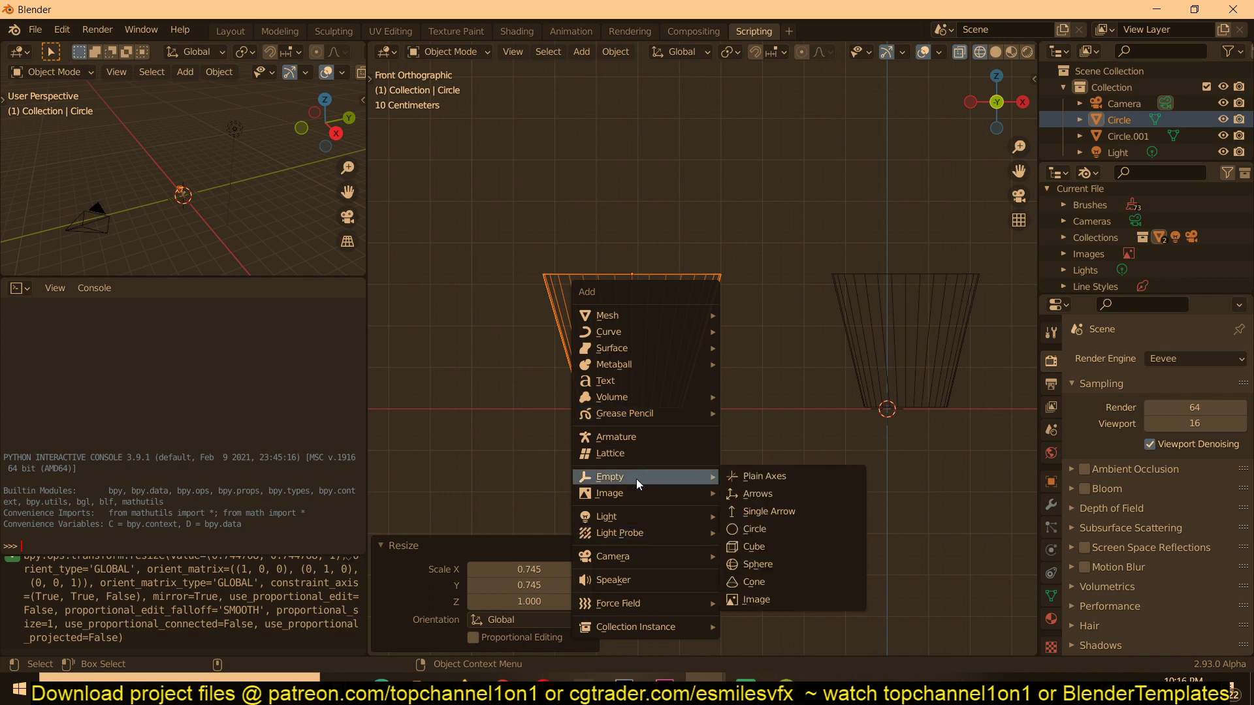
pyautogui.click(739, 545)
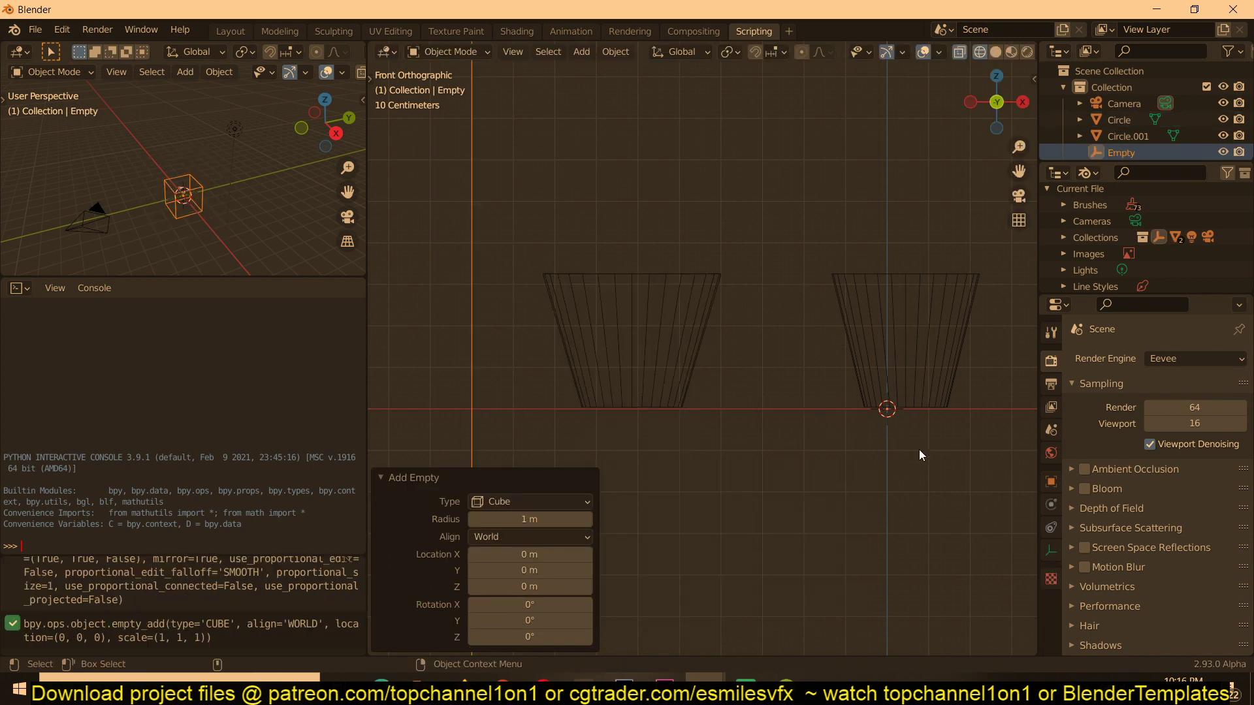
# - Scale the cube empty down to about 0.122 and place it at the wider cup's base, around X -0.613 m, Z 0.03 m
pyautogui.press('s')
pyautogui.click(910, 420)
pyautogui.press('g')
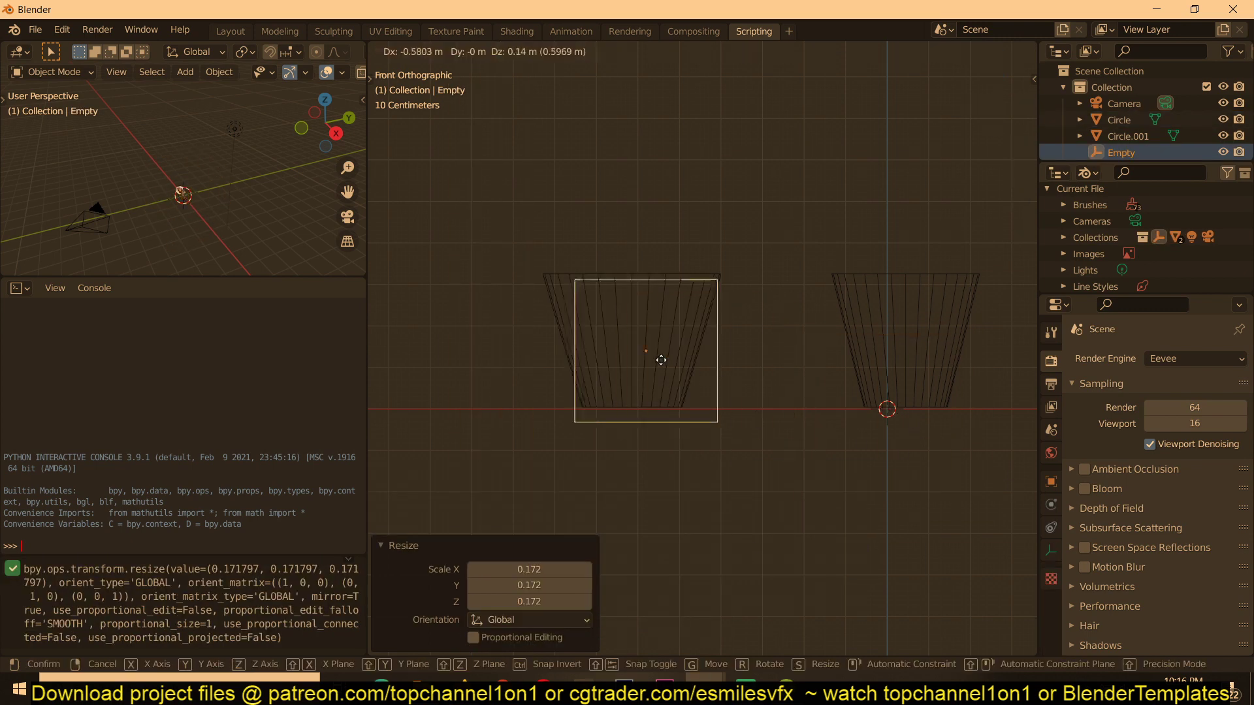
pyautogui.click(653, 357)
pyautogui.press('s')
pyautogui.click(710, 390)
pyautogui.press('g')
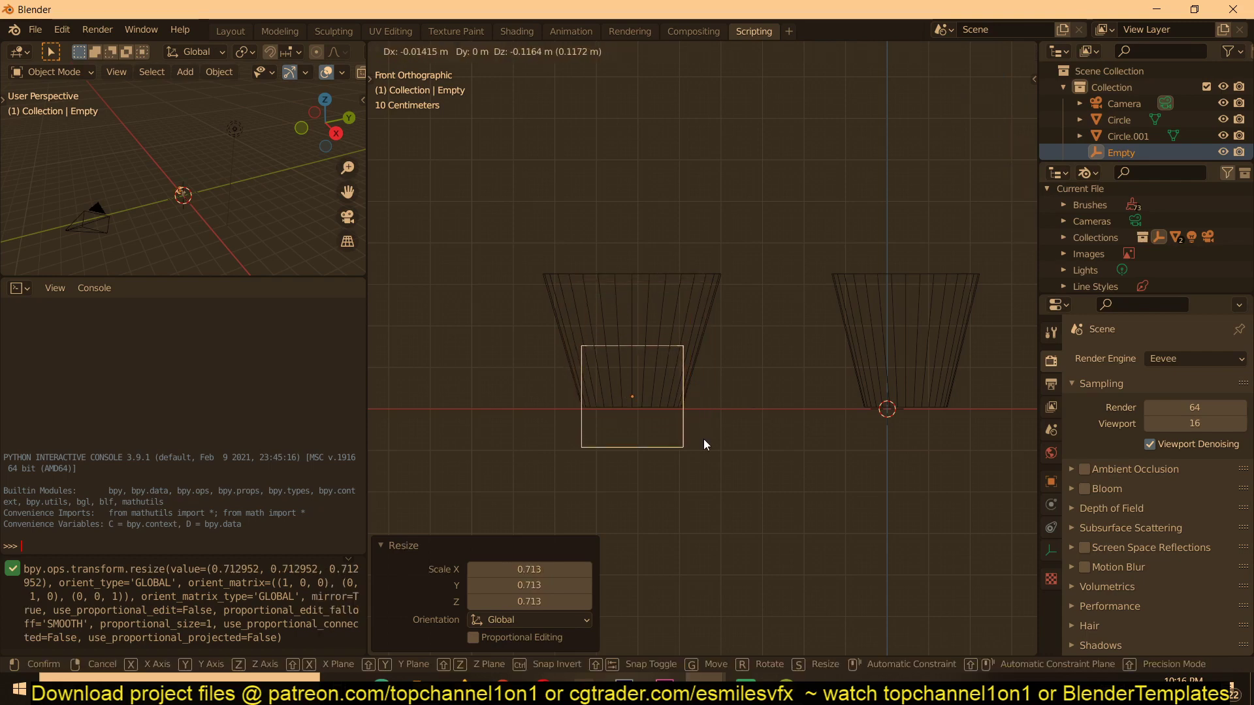
pyautogui.click(703, 444)
# - Parent the wider cup to the cube empty, keeping its transform
pyautogui.keyDown('shift'); pyautogui.click(694, 338); pyautogui.keyUp('shift')
pyautogui.keyDown('shift'); pyautogui.click(694, 375); pyautogui.keyUp('shift')
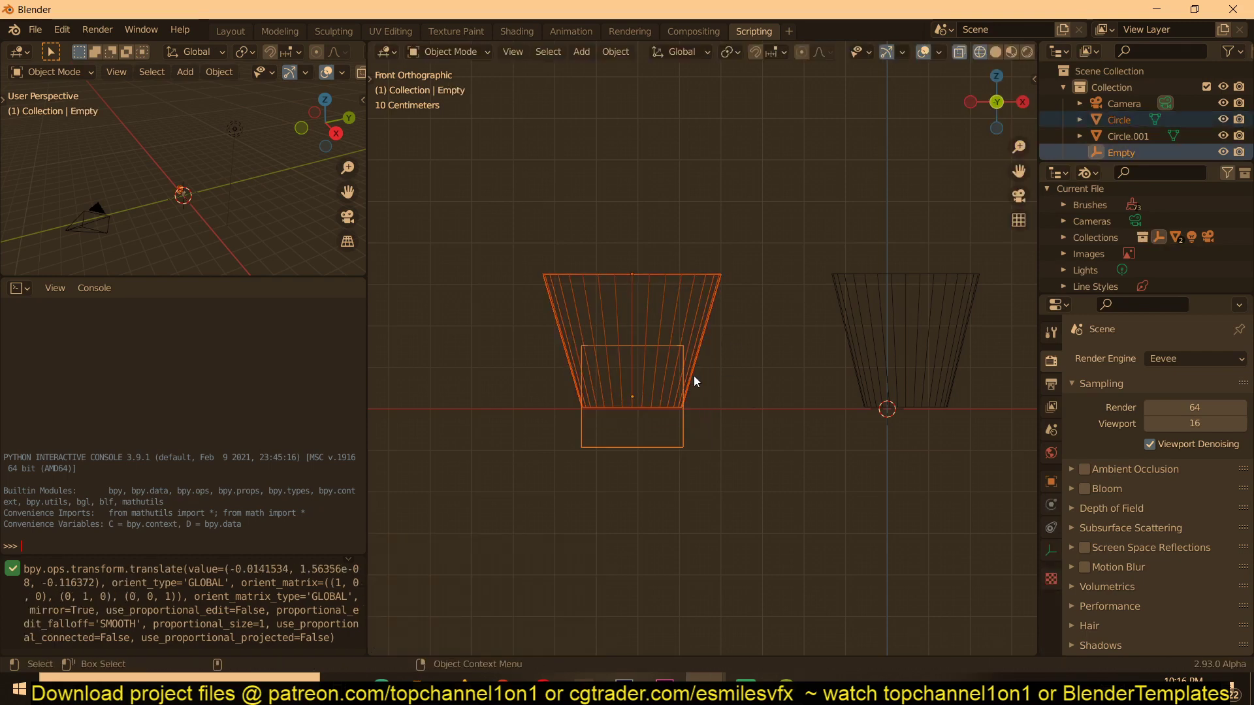
pyautogui.hotkey('ctrl', 'p')
pyautogui.click(696, 378)
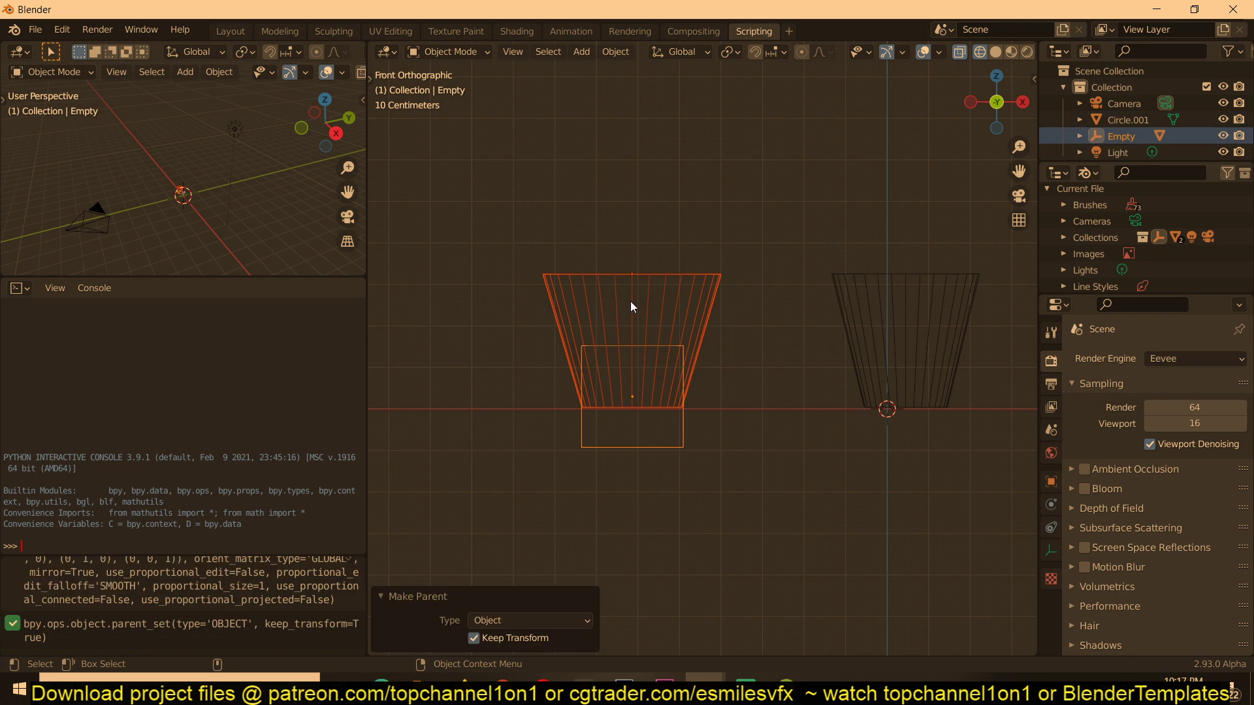
# - Set up the Layout workspace with a front-view wireframe of the cups and a taller timeline
pyautogui.click(242, 32)
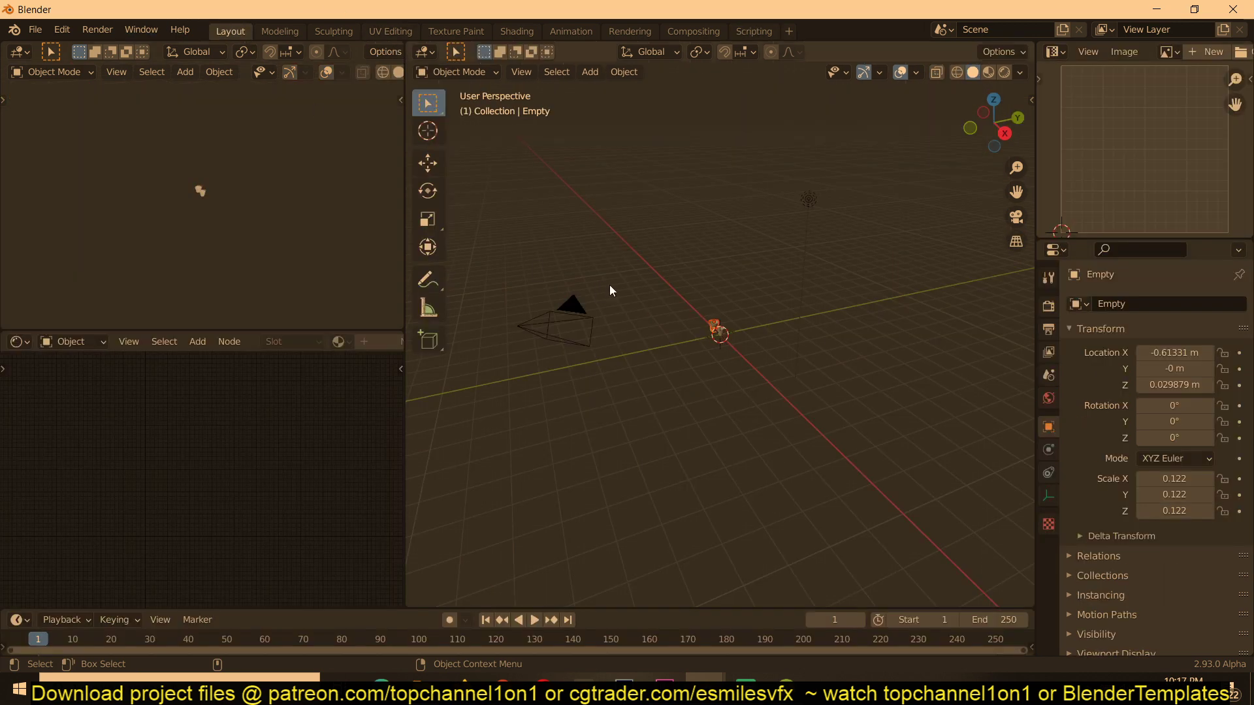
pyautogui.press('KP_1')
pyautogui.scroll(6, 808, 368)
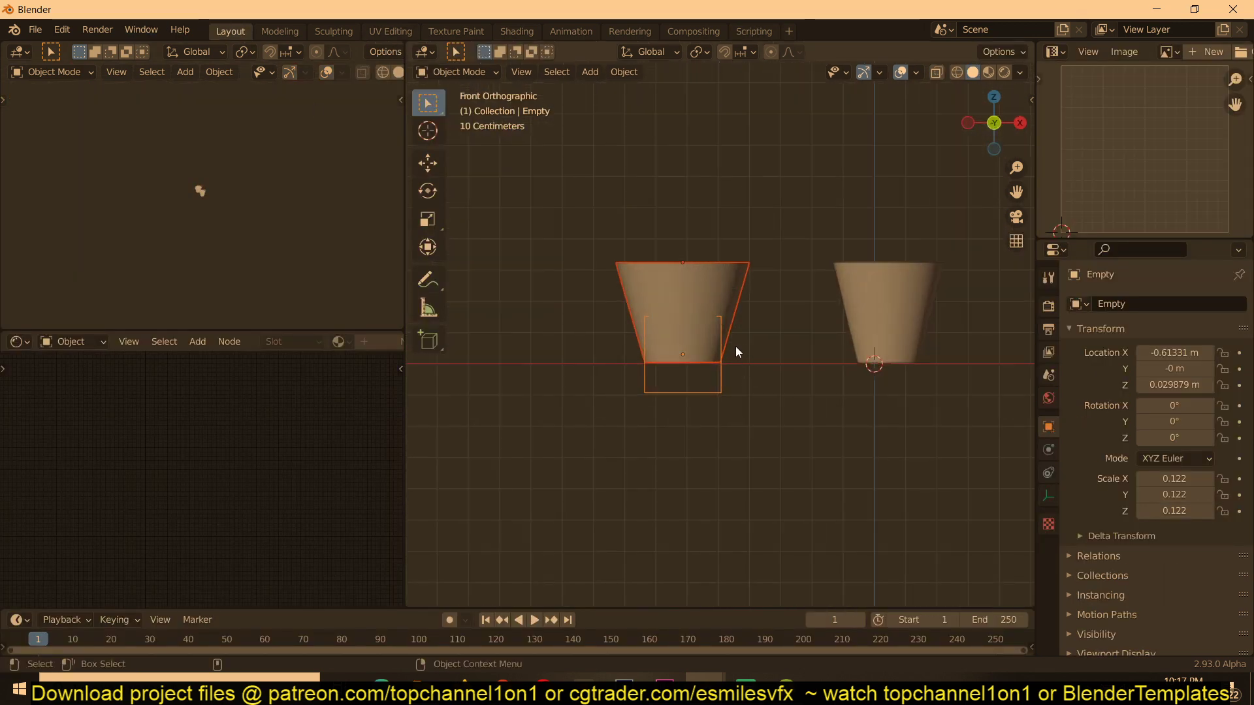
pyautogui.hotkey('shift', 'z')
pyautogui.click(706, 303)
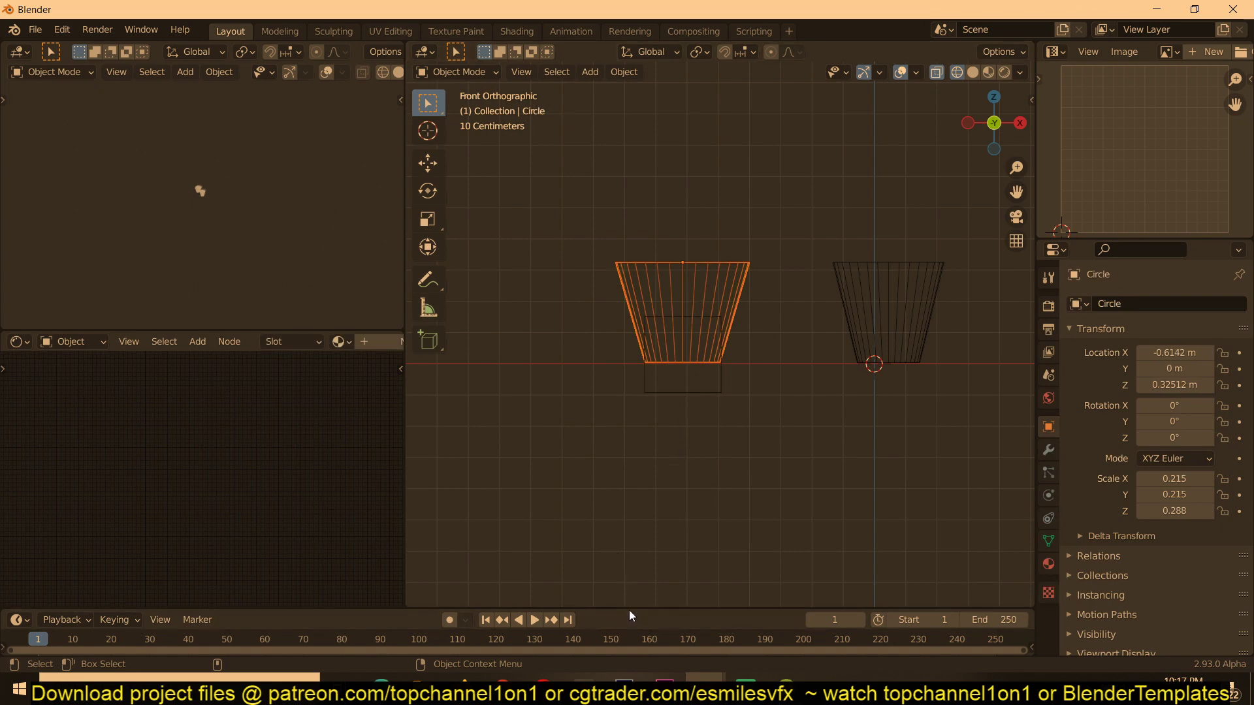
pyautogui.moveTo(628, 608); pyautogui.dragTo(644, 526)
# - Enable auto keying and keyframe the cube empty at its current place on frame 1
pyautogui.click(710, 353)
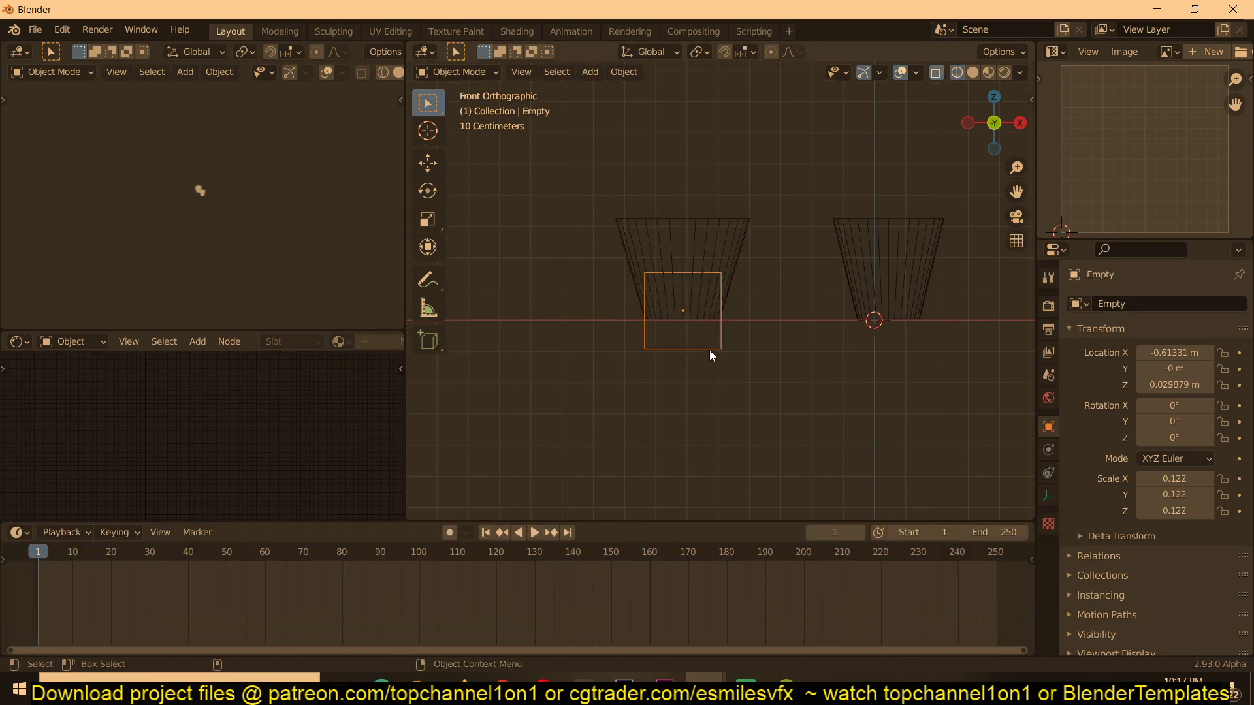
pyautogui.click(713, 209)
pyautogui.click(714, 229)
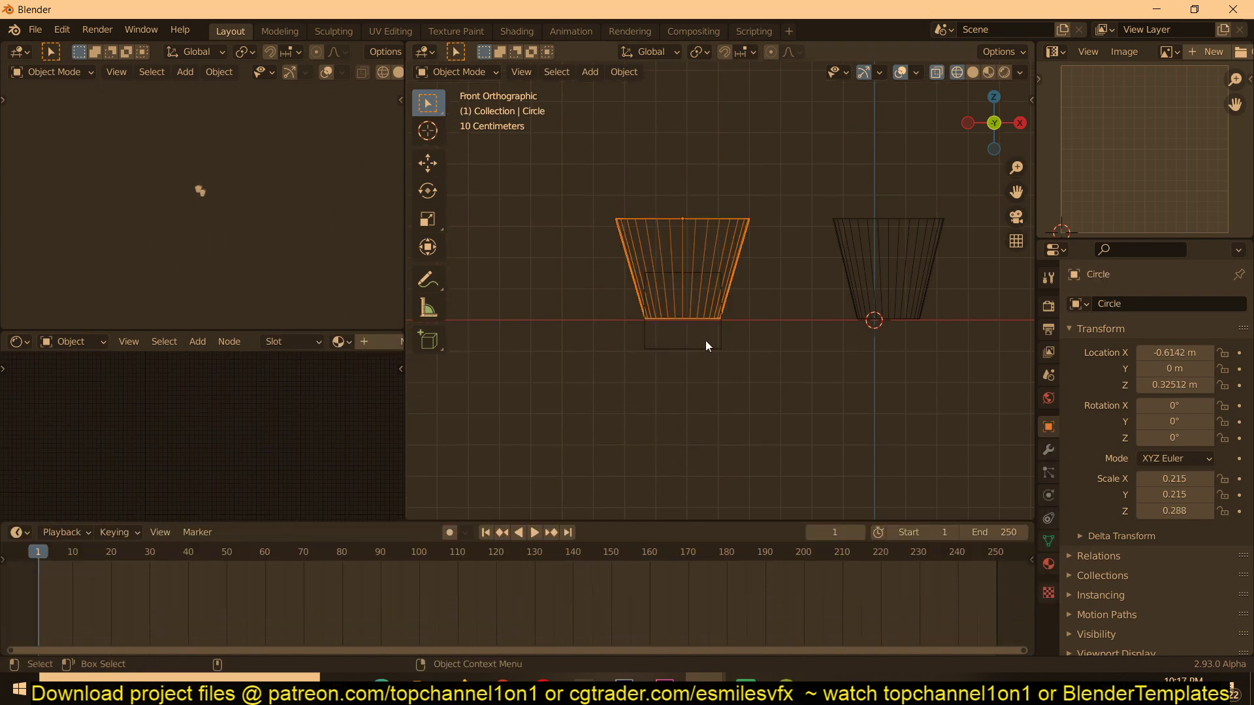
pyautogui.click(695, 355)
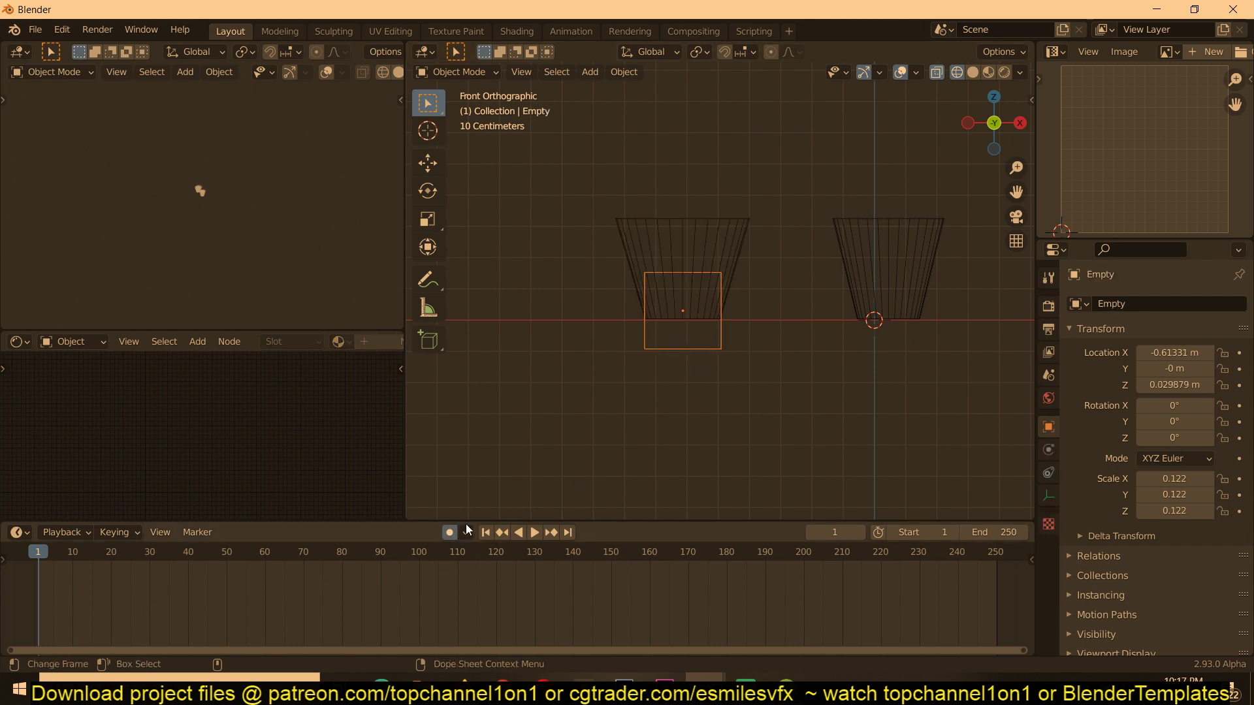
pyautogui.press('g')
pyautogui.click(563, 328)
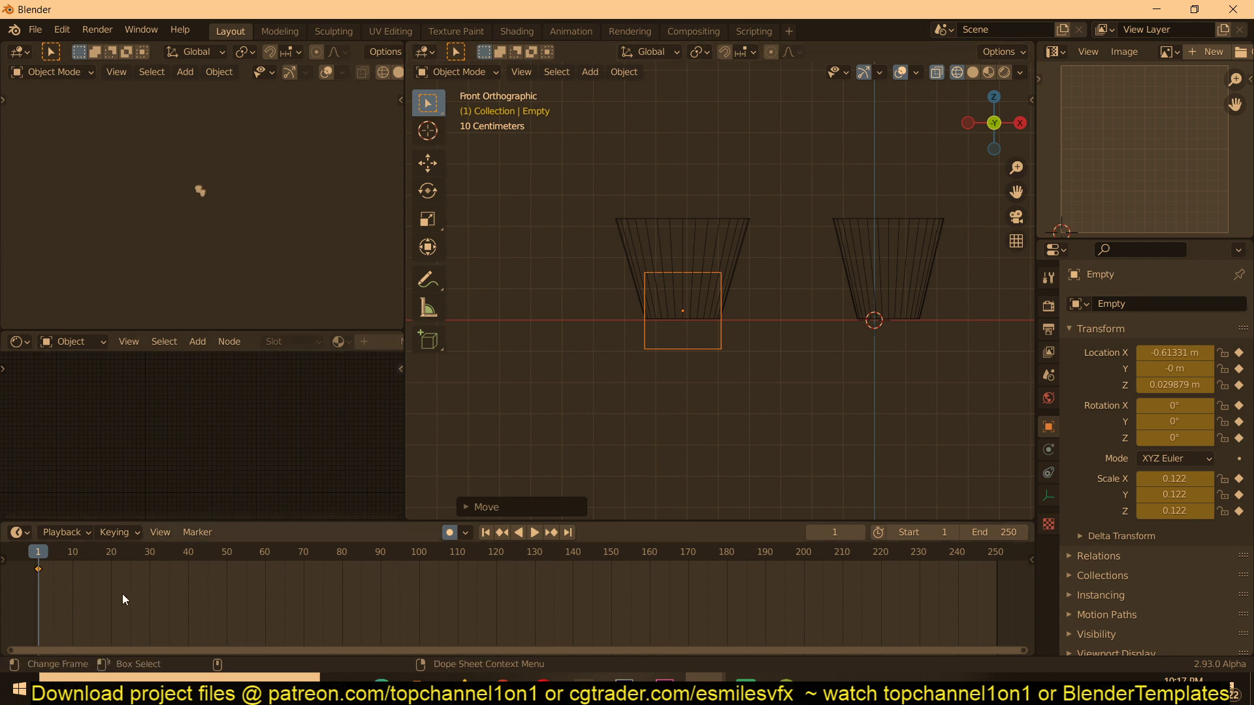
# - Shift the empty's first keyframe to frame 15, and key the empty raised toward the narrower cup at frame 37
pyautogui.click(176, 579)
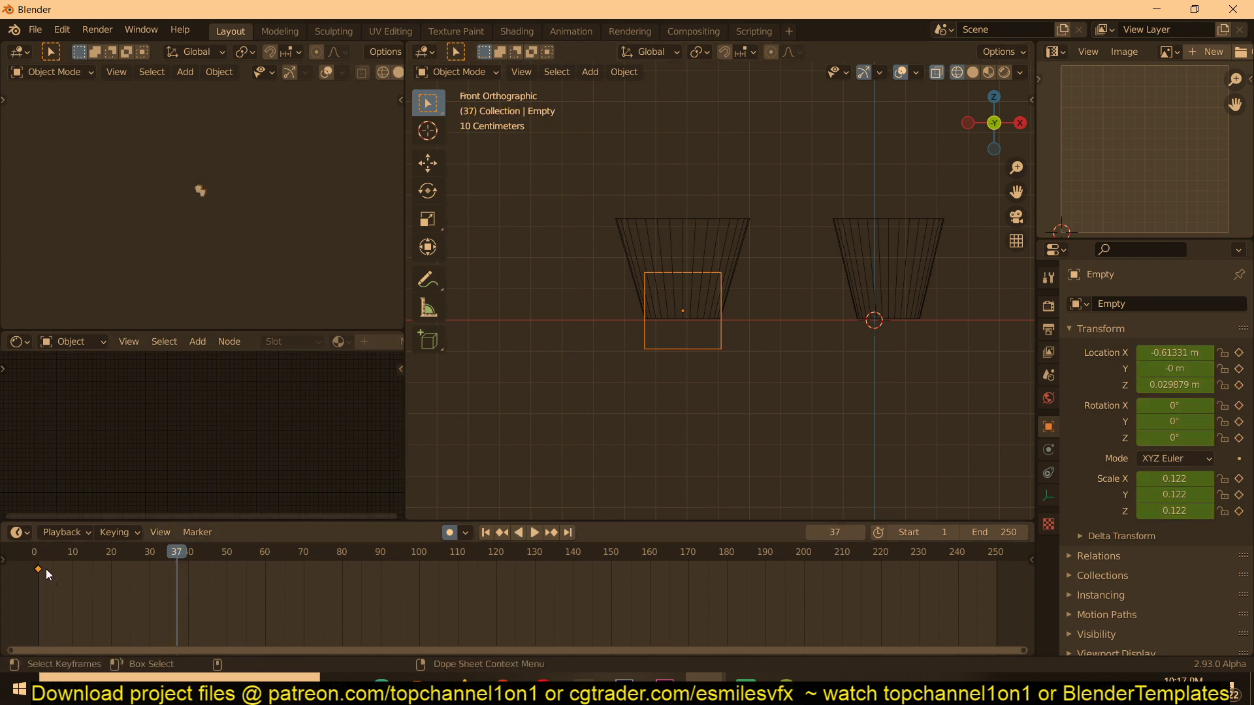
pyautogui.moveTo(42, 570); pyautogui.dragTo(97, 570)
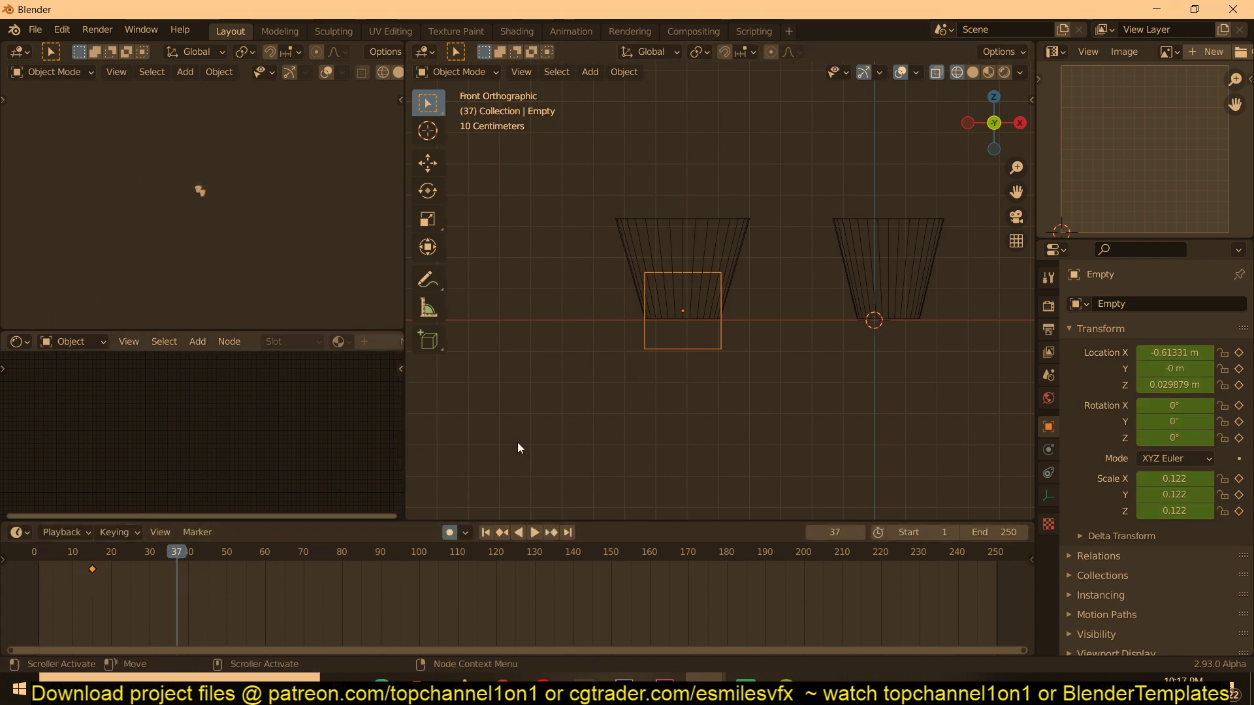
pyautogui.press('g')
pyautogui.click(838, 220)
# - Re-key the empty at frame 38 around X -0.371 m, Z 0.379 m, and delete its frame 37 keyframe
pyautogui.keyDown('shift'); pyautogui.rightClick(98, 594); pyautogui.keyUp('shift')
pyautogui.press('space')
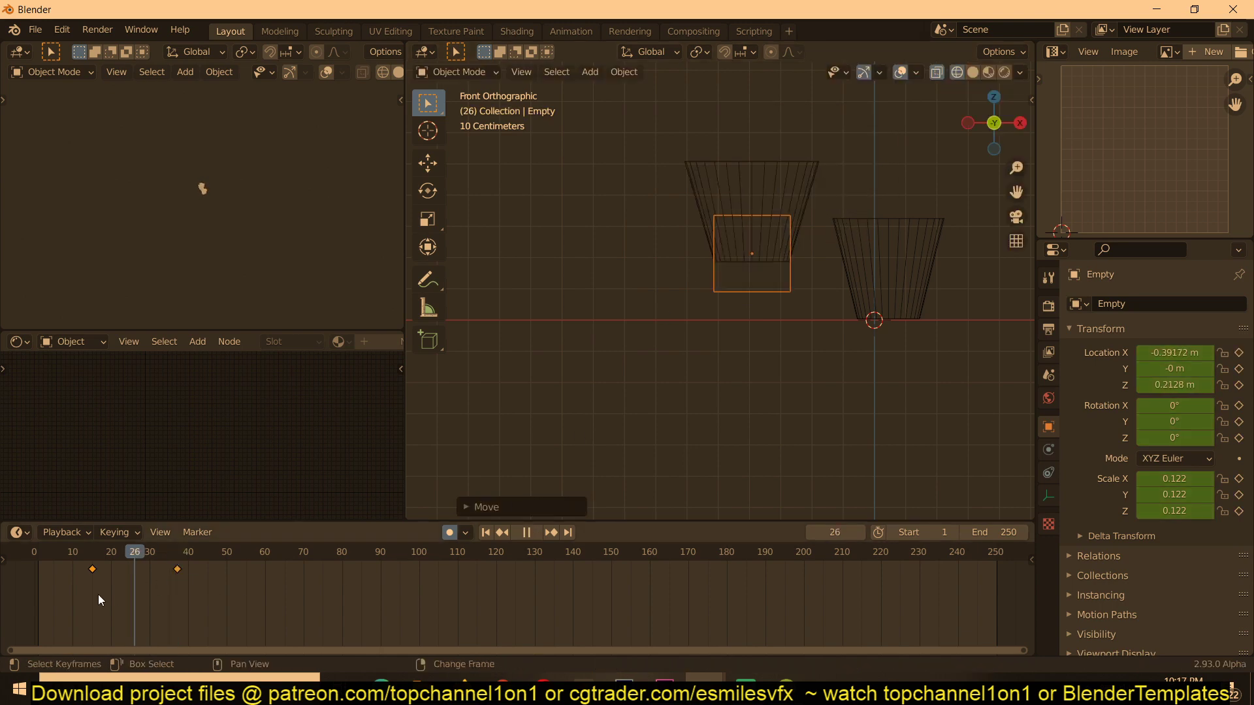
pyautogui.keyDown('shift'); pyautogui.moveTo(98, 599); pyautogui.dragTo(177, 575, button='right'); pyautogui.keyUp('shift')
pyautogui.press('g')
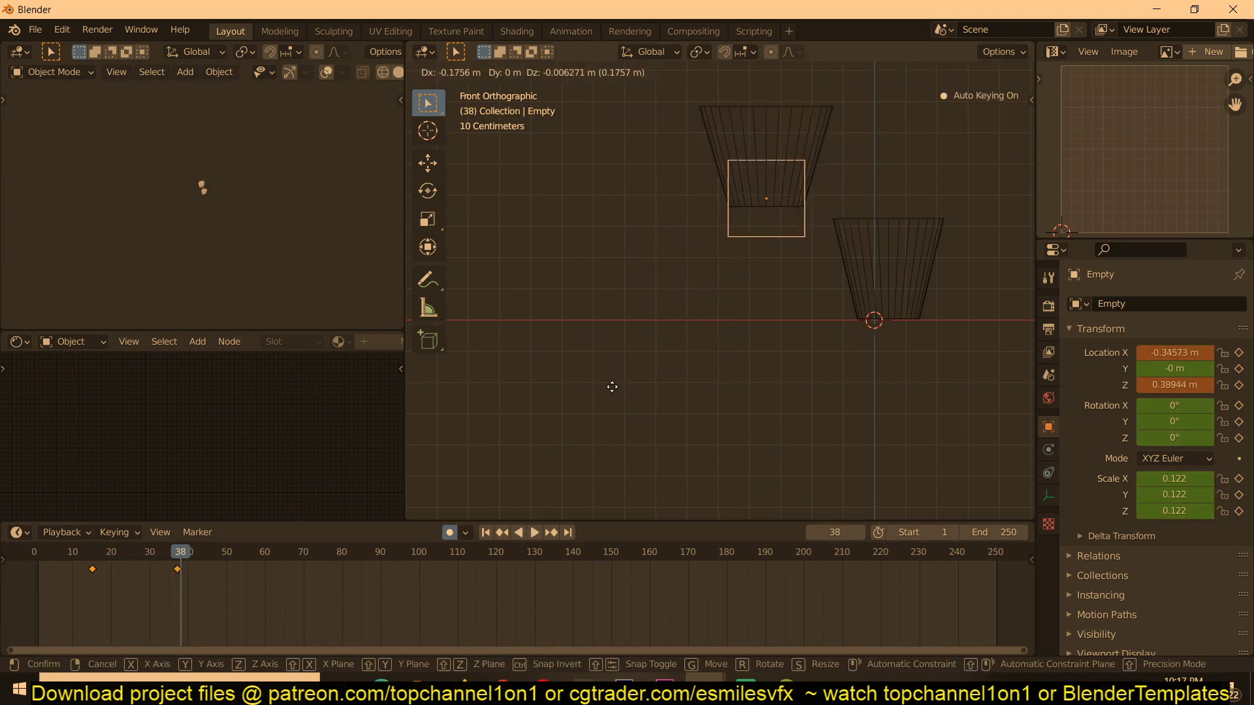
pyautogui.click(605, 388)
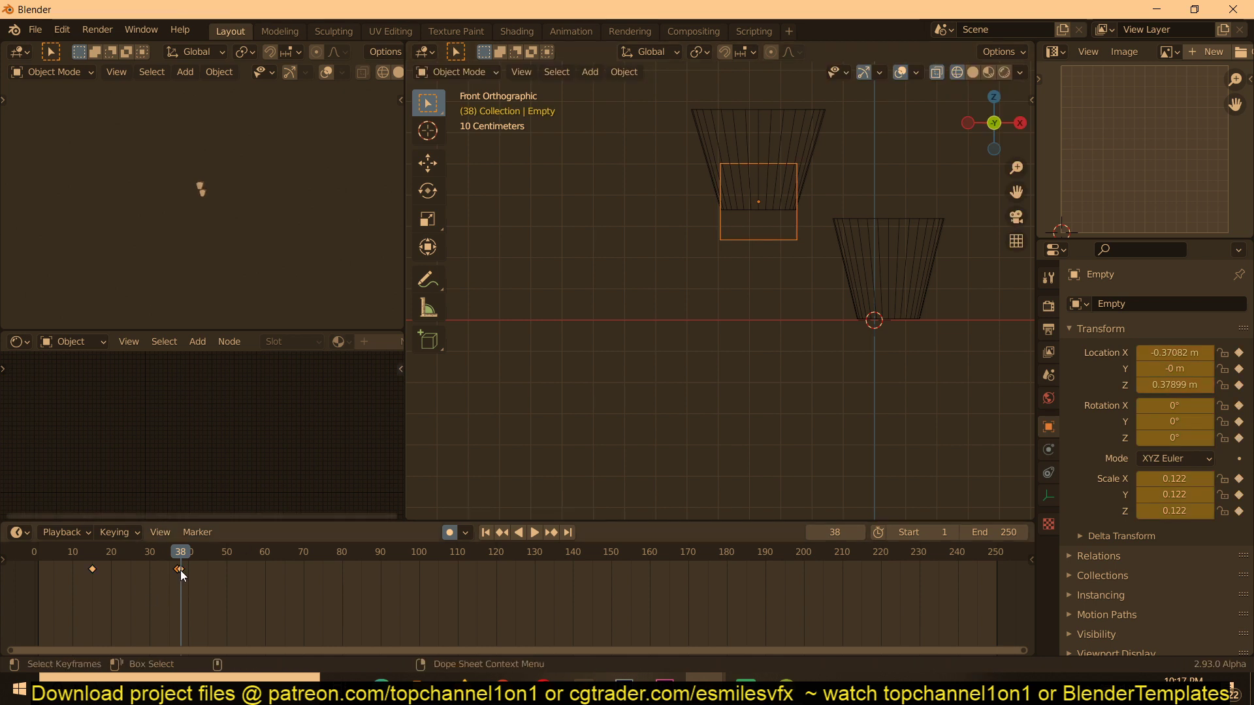
pyautogui.press('x')
pyautogui.click(181, 571)
# - Key the empty at frame 57 around X -0.375 m, Z 0.373 m, and duplicate its frame 15 keyframe to frame 78
pyautogui.keyDown('shift'); pyautogui.moveTo(181, 566); pyautogui.dragTo(253, 551, button='right'); pyautogui.keyUp('shift')
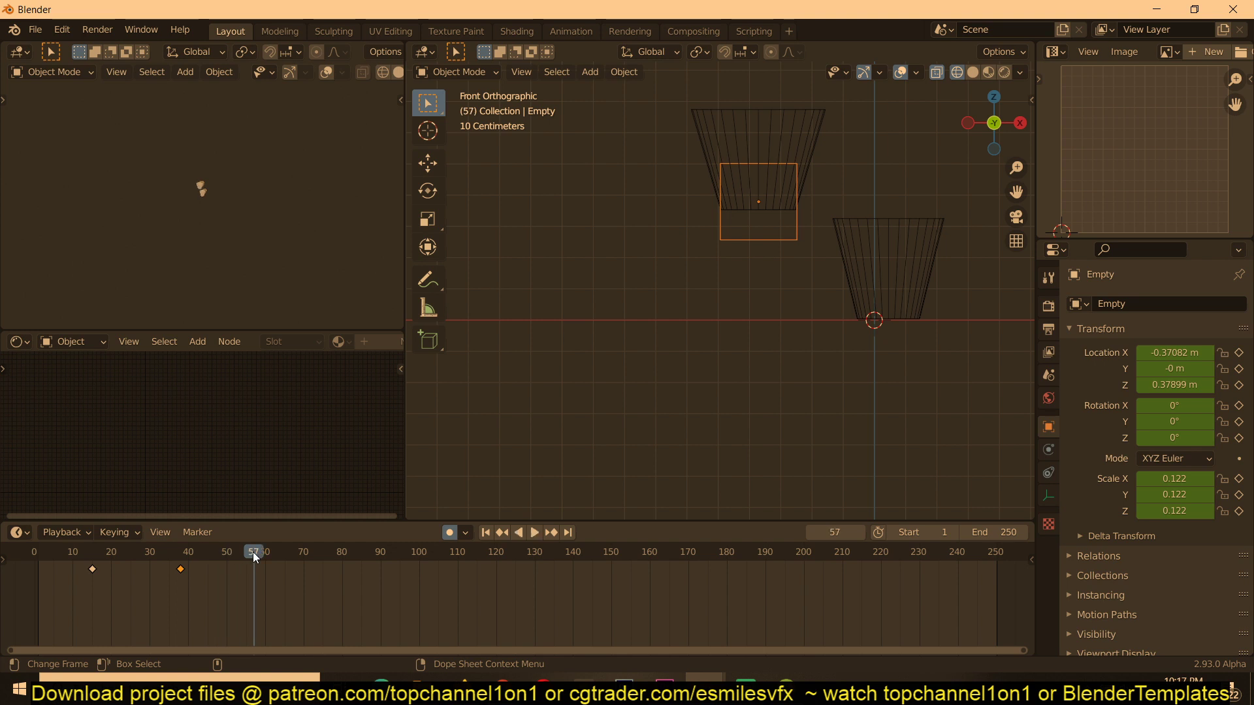
pyautogui.press('g')
pyautogui.click(739, 302)
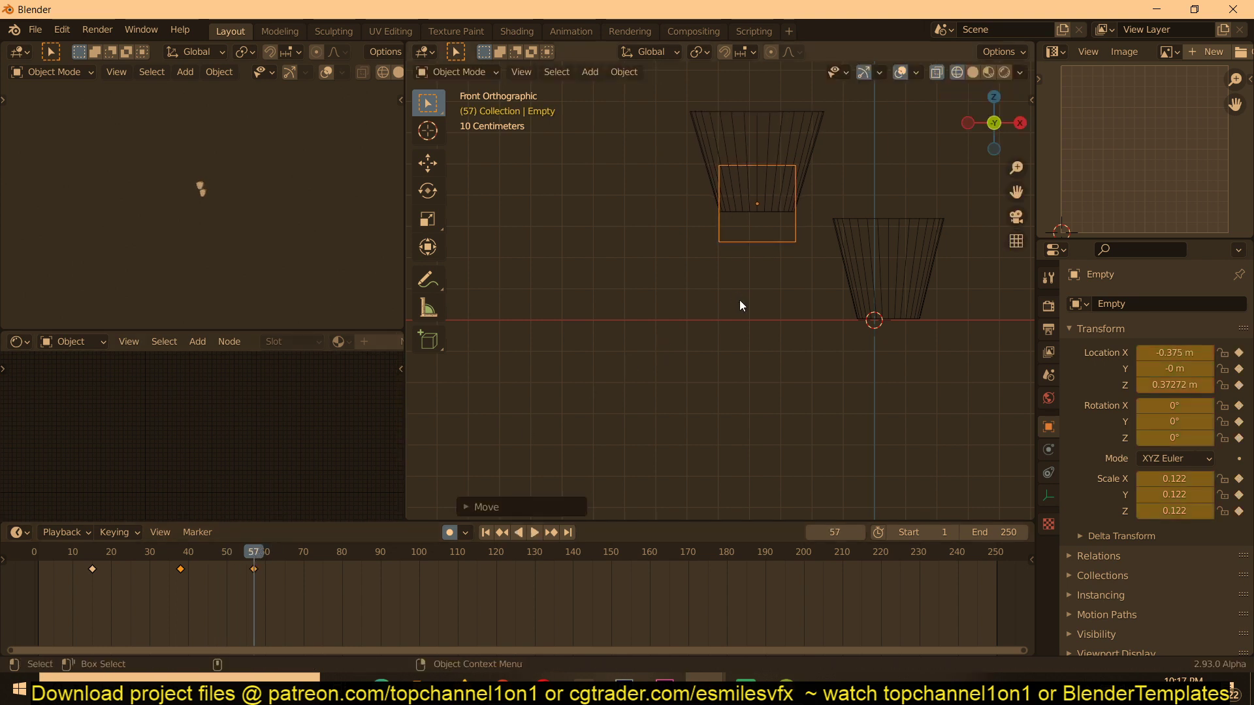
pyautogui.click(96, 572)
pyautogui.hotkey('shift', 'd')
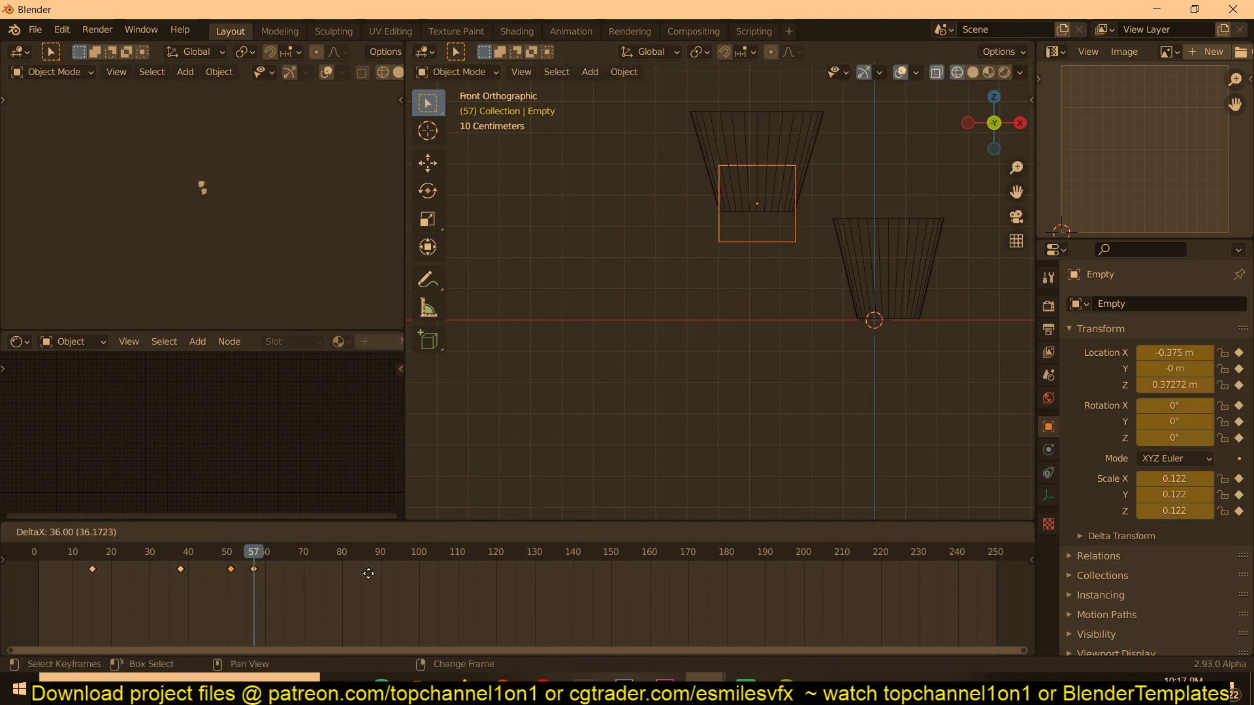
pyautogui.click(391, 575)
# - Keyframe the wider cup itself in its upright pose at frame 17
pyautogui.moveTo(260, 558); pyautogui.dragTo(172, 552)
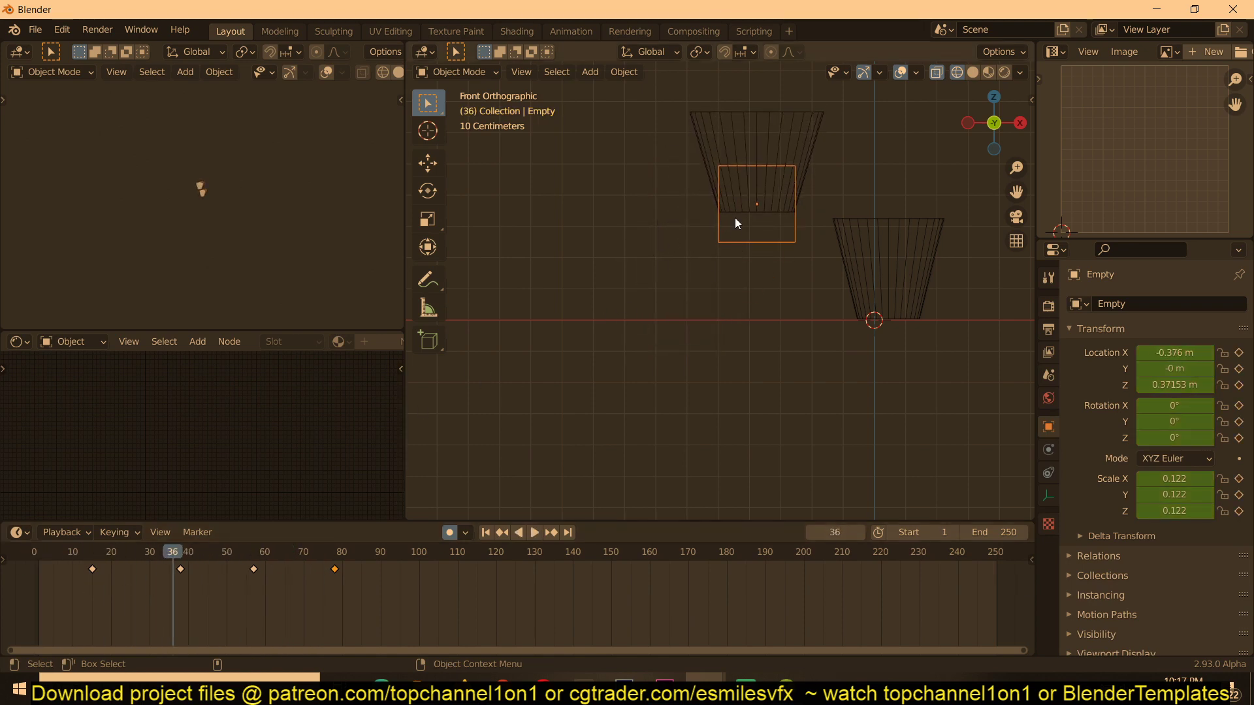
pyautogui.keyDown('shift'); pyautogui.moveTo(747, 220); pyautogui.dragTo(746, 191, button='middle'); pyautogui.keyUp('shift')
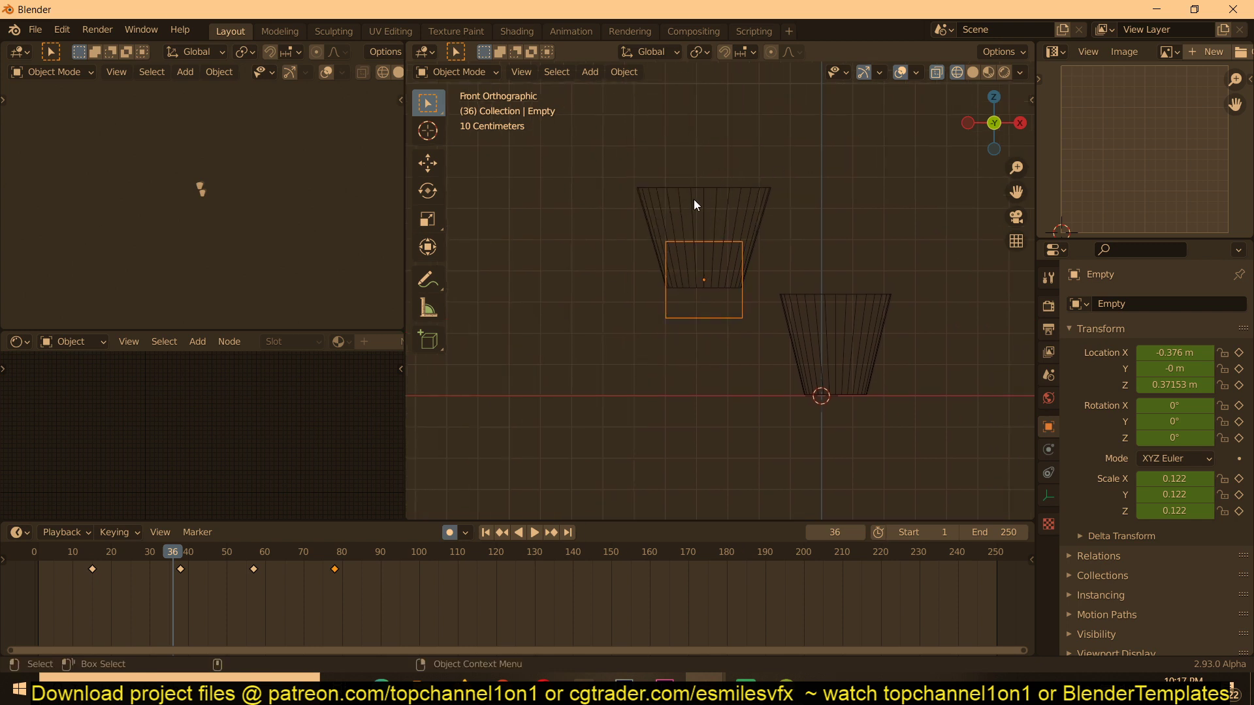
pyautogui.click(711, 230)
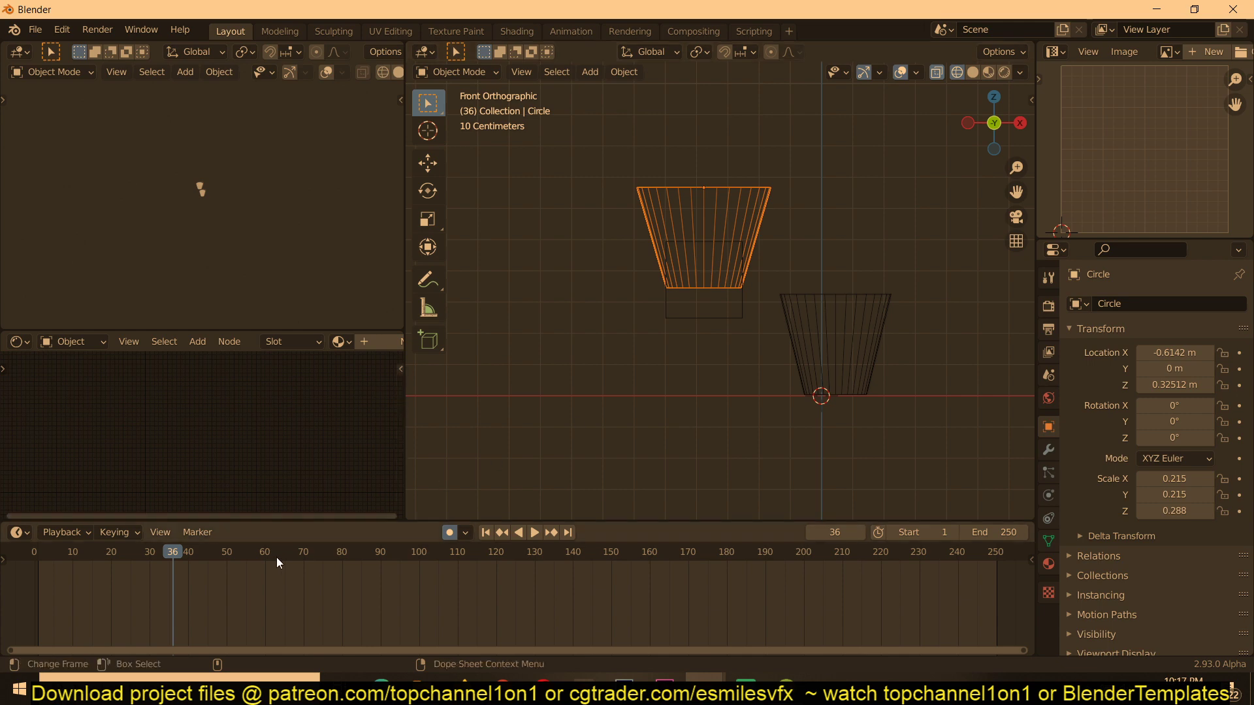
pyautogui.press('space')
pyautogui.click(99, 586)
pyautogui.moveTo(108, 586)
pyautogui.mouseDown()
pyautogui.moveTo(84, 601)
pyautogui.moveTo(112, 593)
pyautogui.moveTo(98, 594)
pyautogui.mouseUp()
pyautogui.click(99, 596)
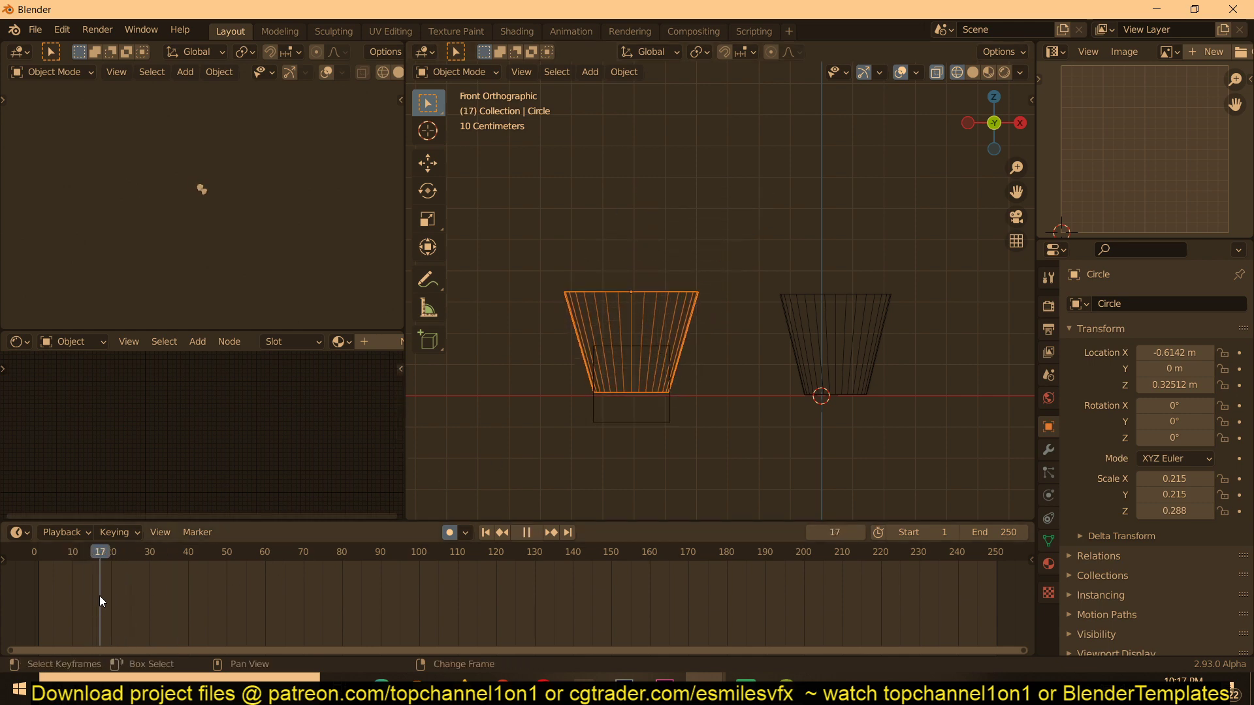
pyautogui.press('g')
pyautogui.click(657, 315)
pyautogui.press('i')
# - At frame 34, tilt the wider cup to about 84.2° around Y and move its rim over the narrower cup
pyautogui.moveTo(123, 570); pyautogui.dragTo(165, 559)
pyautogui.press('r')
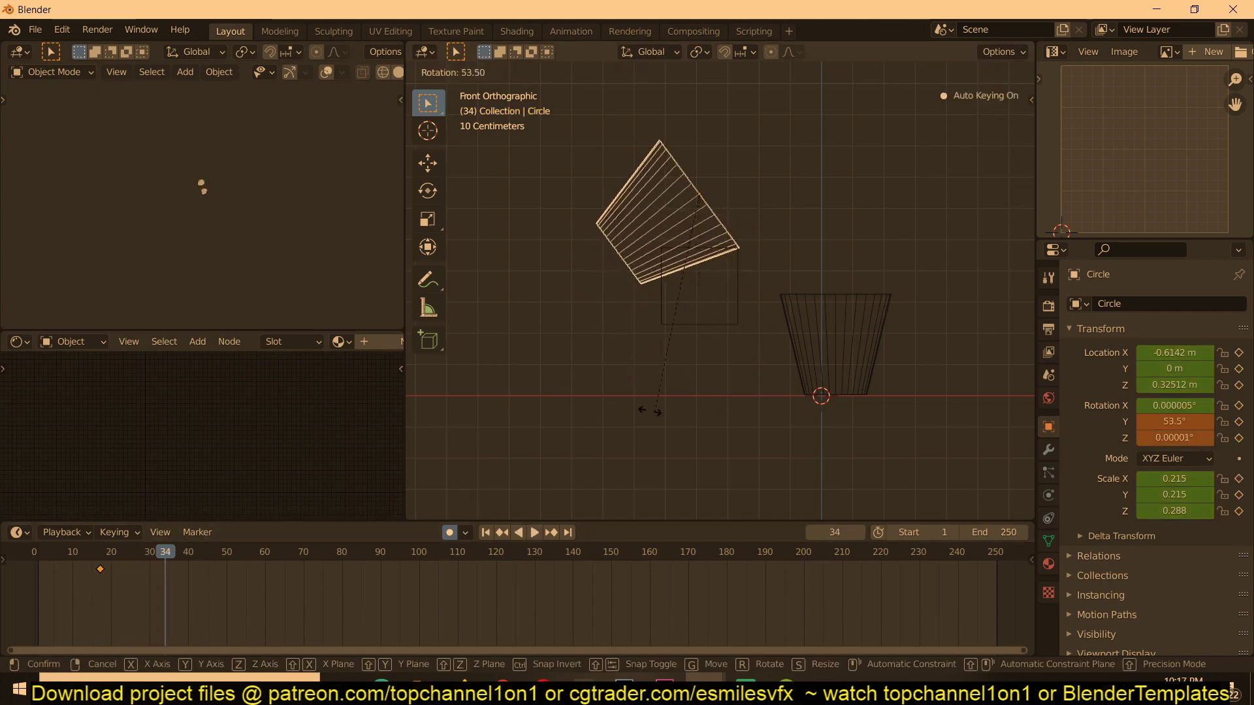
pyautogui.click(581, 334)
pyautogui.press('g')
pyautogui.click(715, 336)
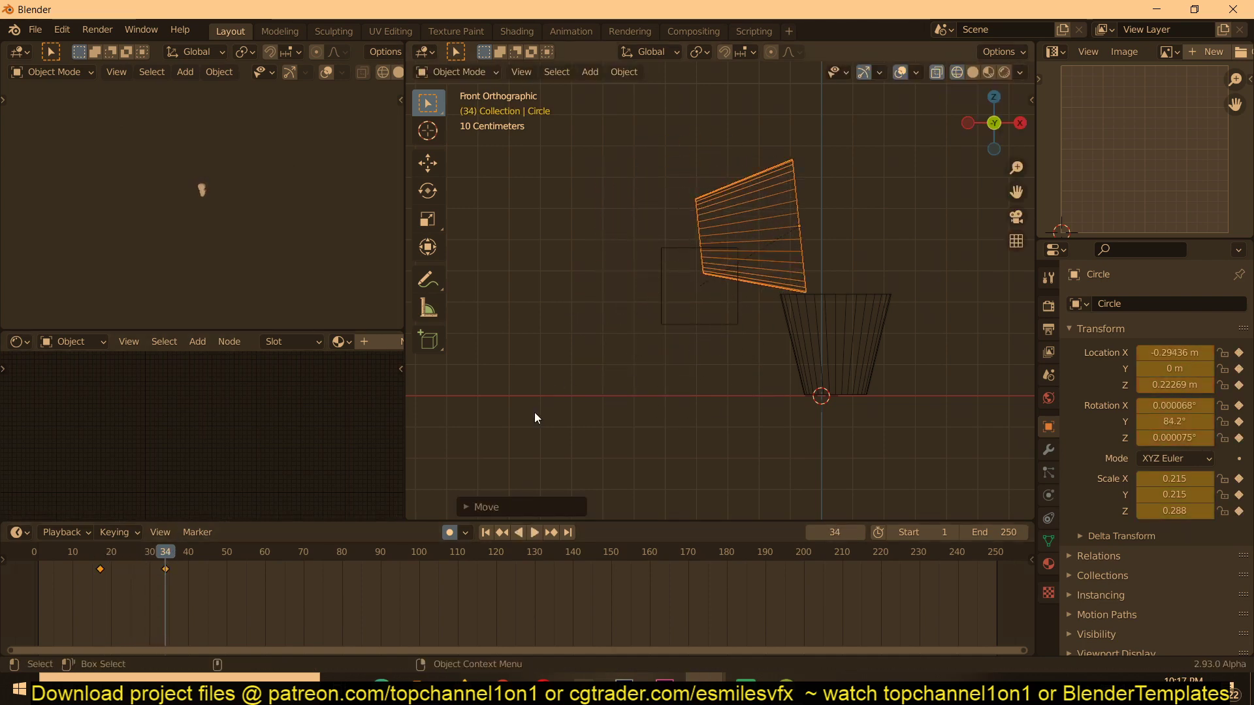
# - Shift the tilted cup at frame 34 to about X -0.357 m, Z 0.235 m, clear of the narrower cup's rim
pyautogui.hotkey('shift', 'ctrl', 'space')
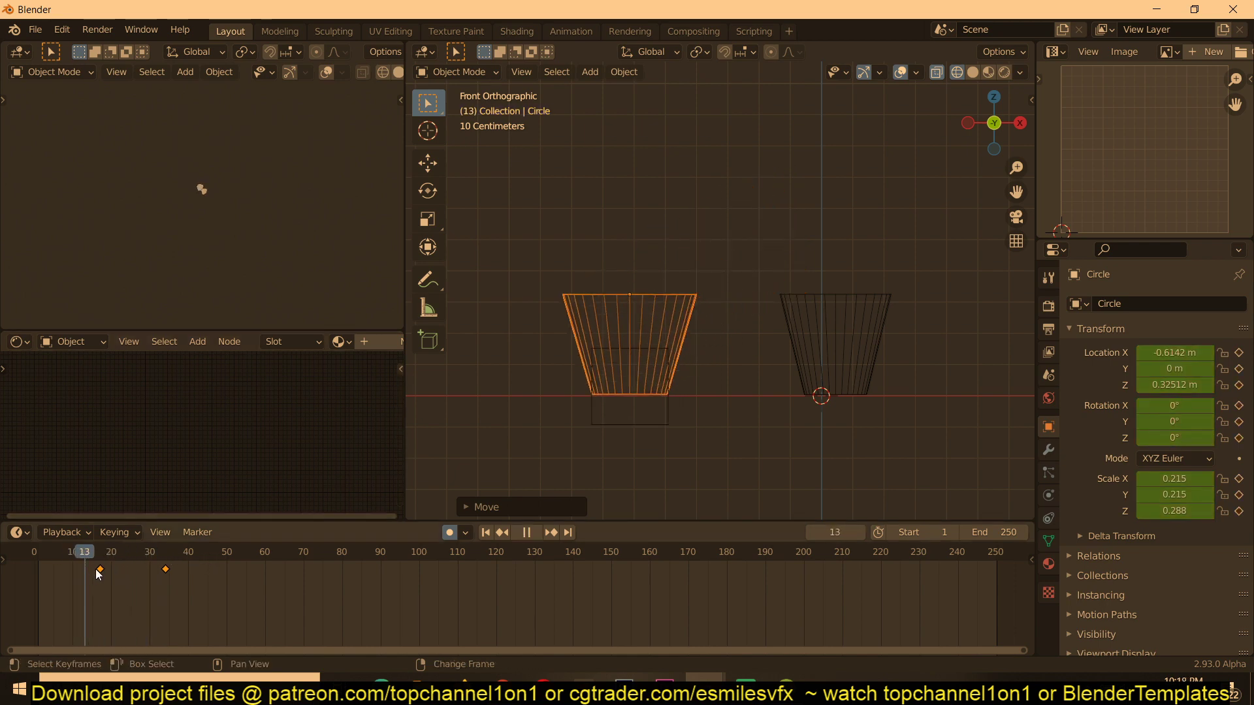
pyautogui.moveTo(98, 553); pyautogui.dragTo(188, 554)
pyautogui.press('Escape')
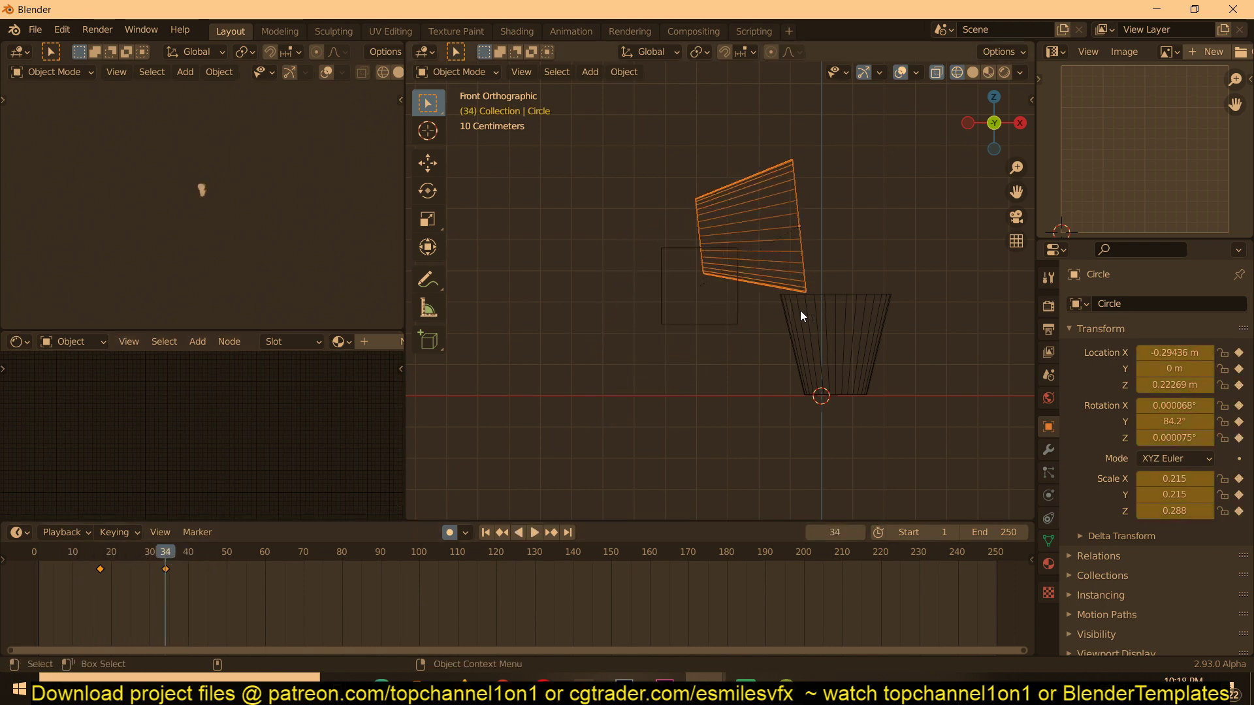
pyautogui.press('g')
pyautogui.click(790, 292)
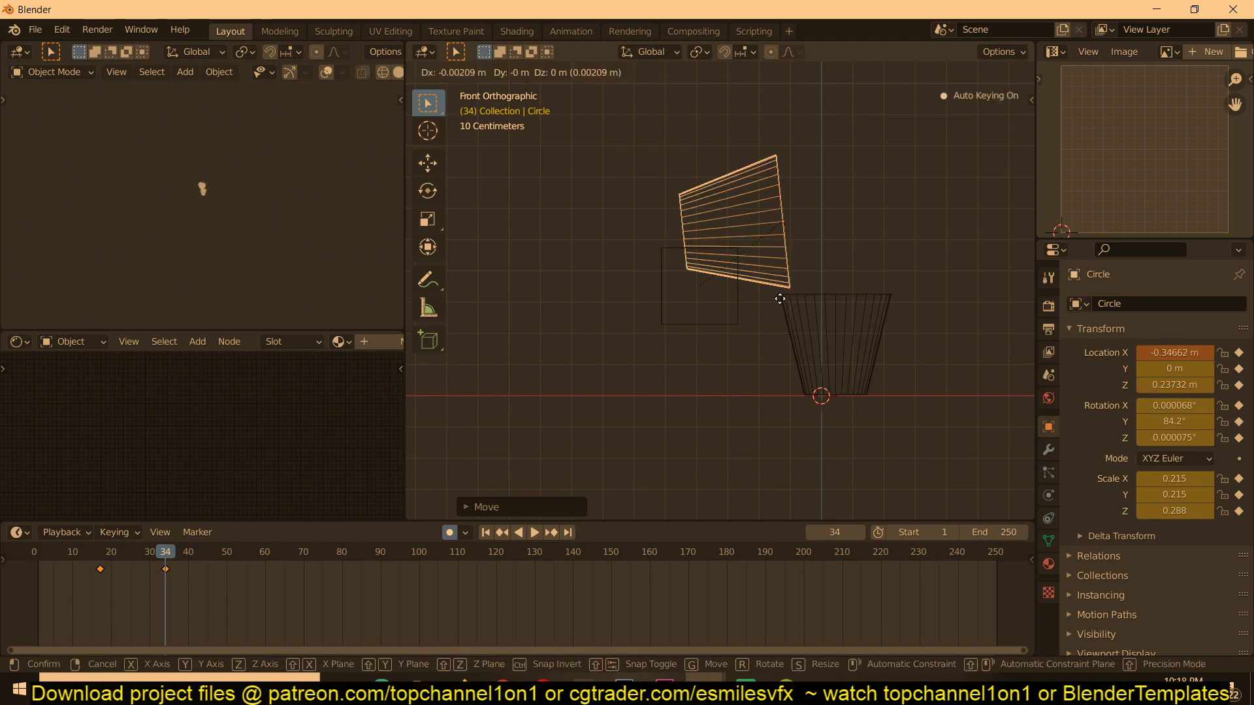
# - Keyframe the tilted cup in the same pouring pose at frame 49
pyautogui.moveTo(173, 555); pyautogui.dragTo(85, 555)
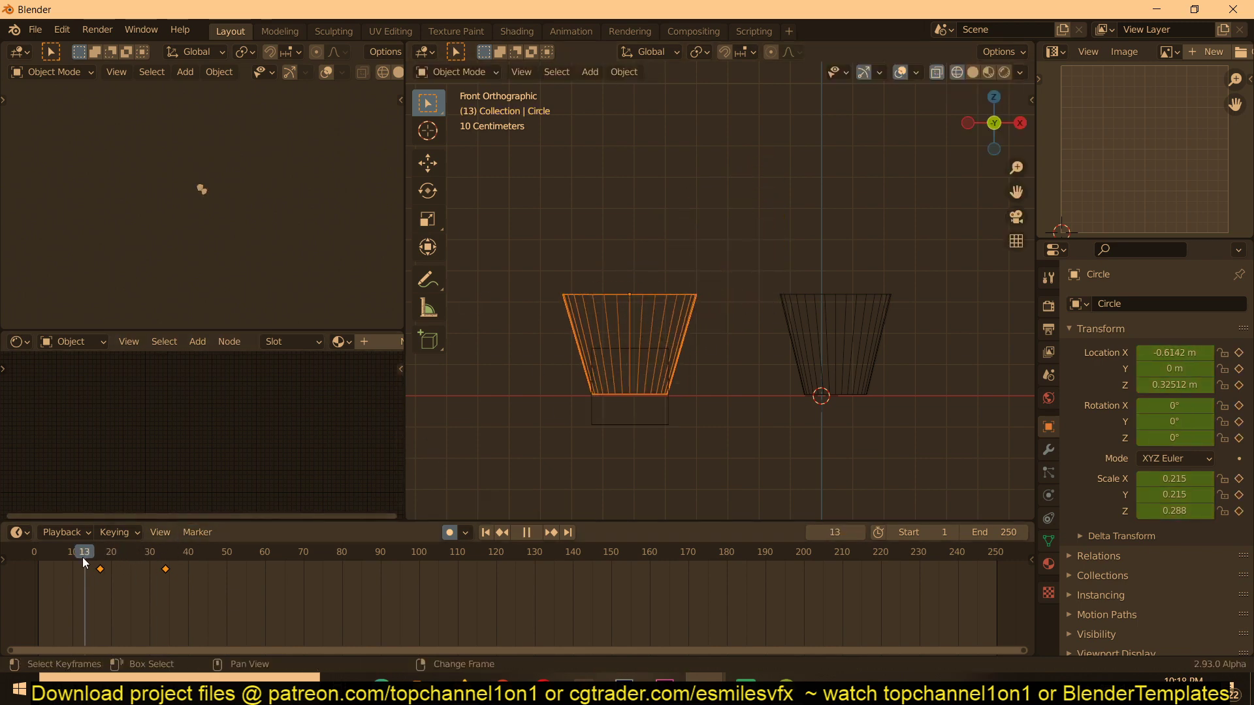
pyautogui.press('space')
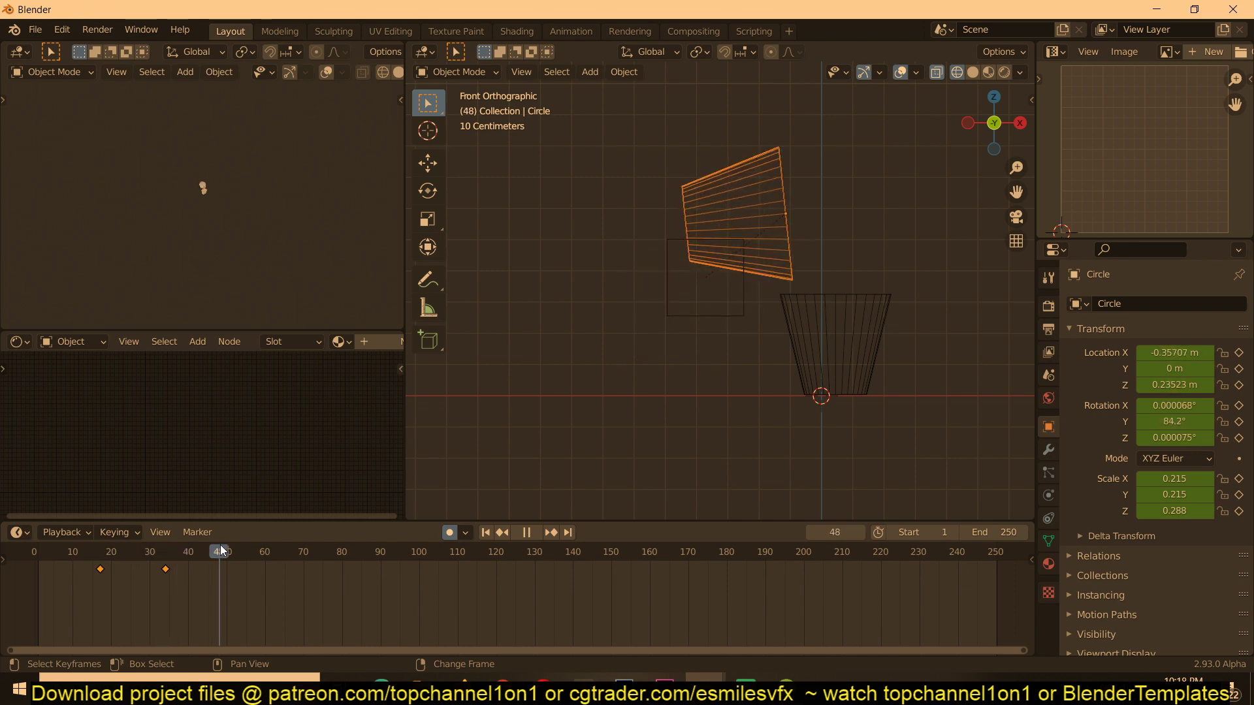
pyautogui.press('space')
pyautogui.click(715, 284)
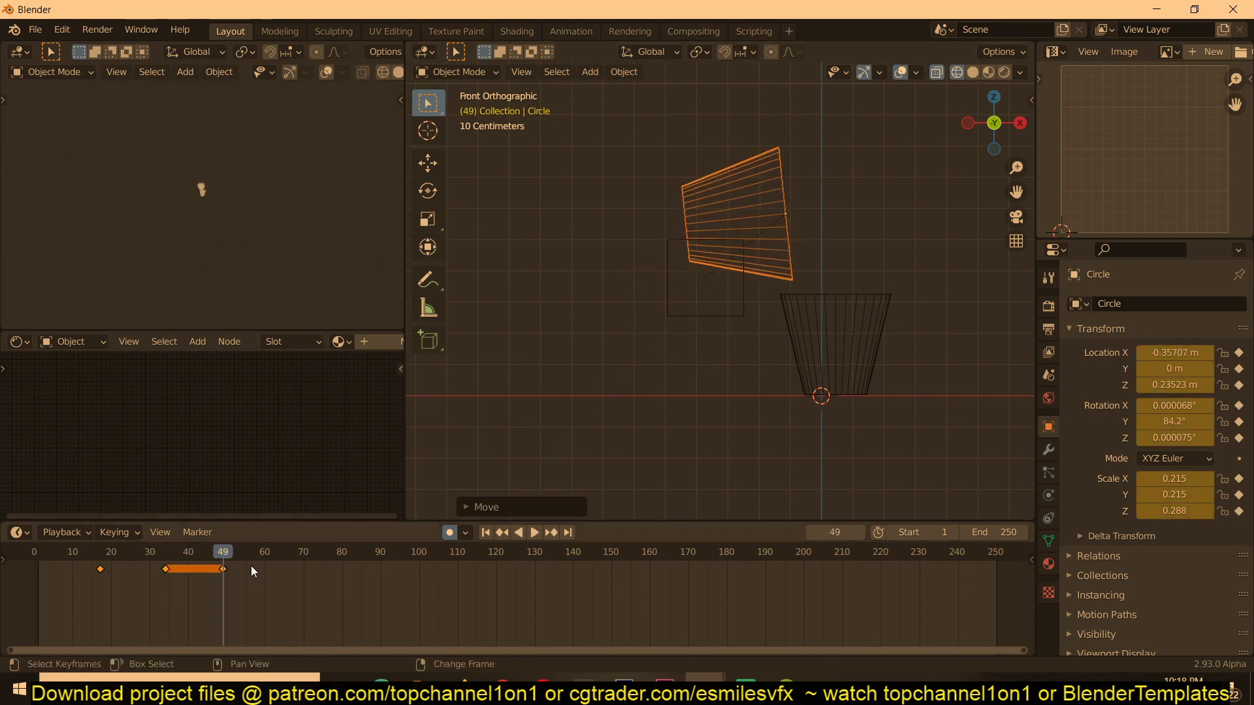
# - Key the cup at frame 65 turned back to about -4.83° around Y and moved to about X -0.595 m, Z 0.214 m
pyautogui.moveTo(243, 558); pyautogui.dragTo(284, 561)
pyautogui.press('r')
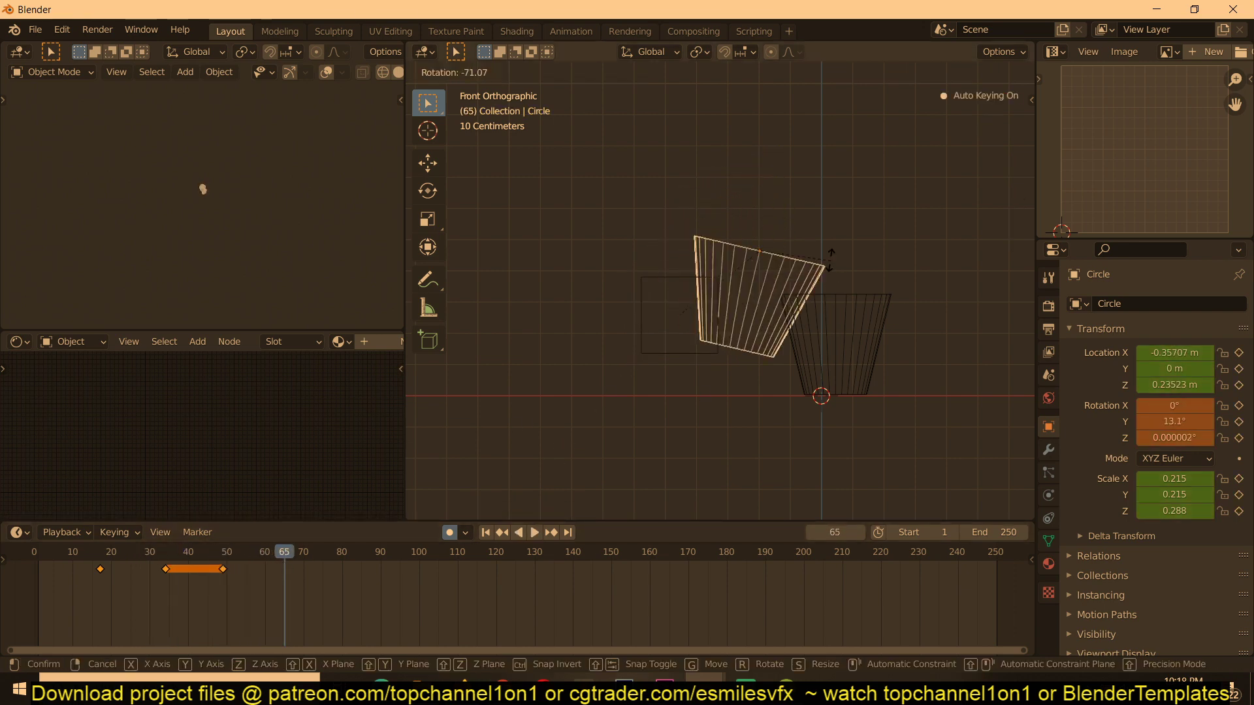
pyautogui.click(779, 261)
pyautogui.press('g')
pyautogui.click(736, 264)
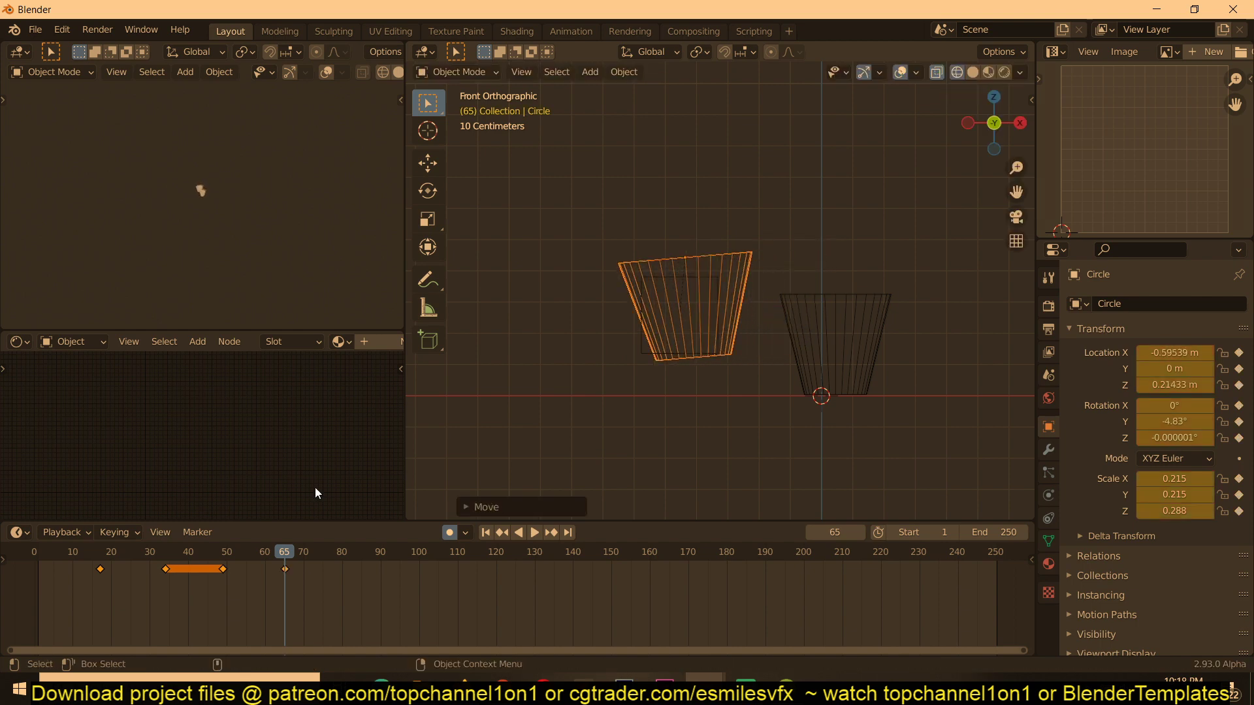
# - Duplicate the cup's frame 17 keyframe onto frame 65
pyautogui.click(101, 569)
pyautogui.hotkey('shift', 'd')
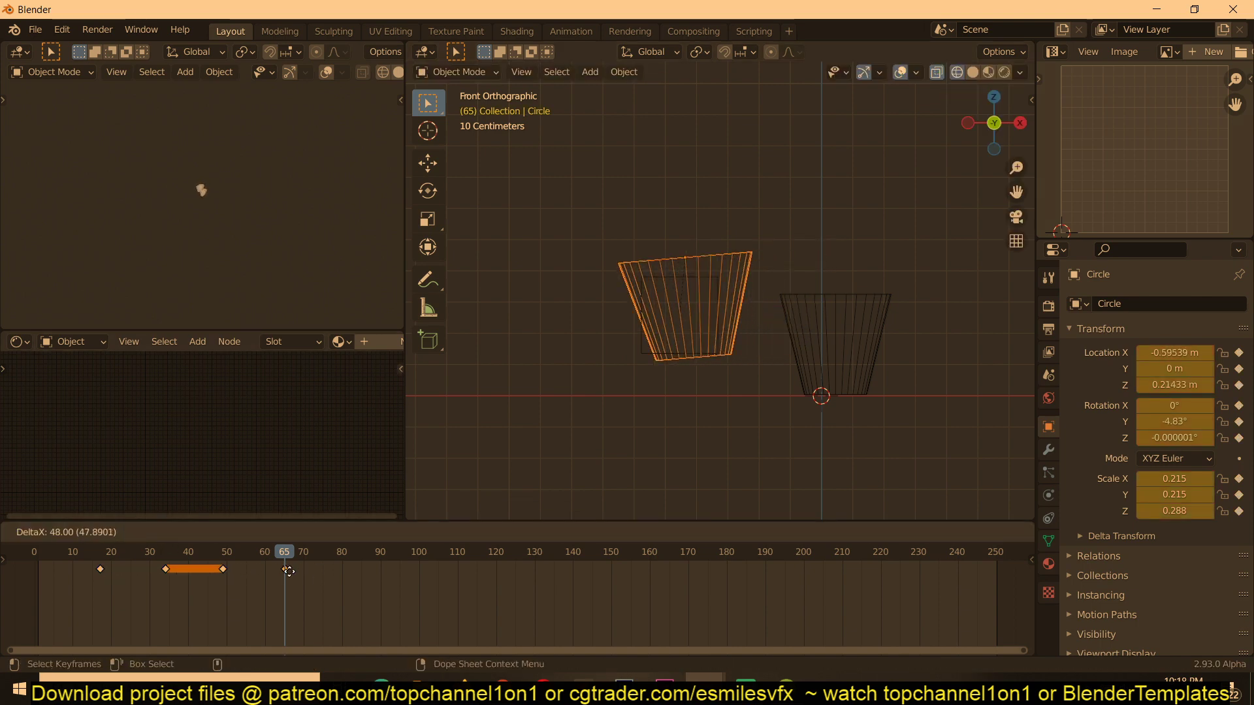
pyautogui.click(285, 569)
pyautogui.rightClick(267, 554)
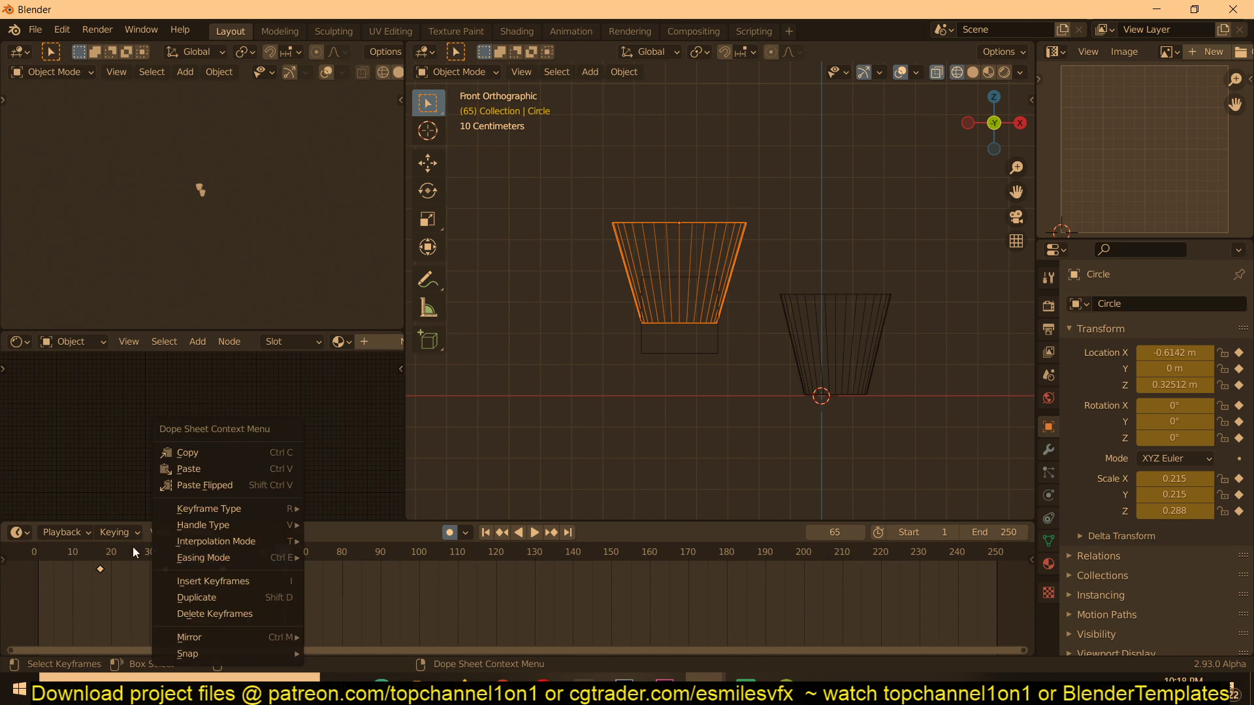
# - Scrub and play back the cup's pouring animation to check its motion, stopping at frame 8
pyautogui.moveTo(289, 551); pyautogui.dragTo(154, 560)
pyautogui.press('space')
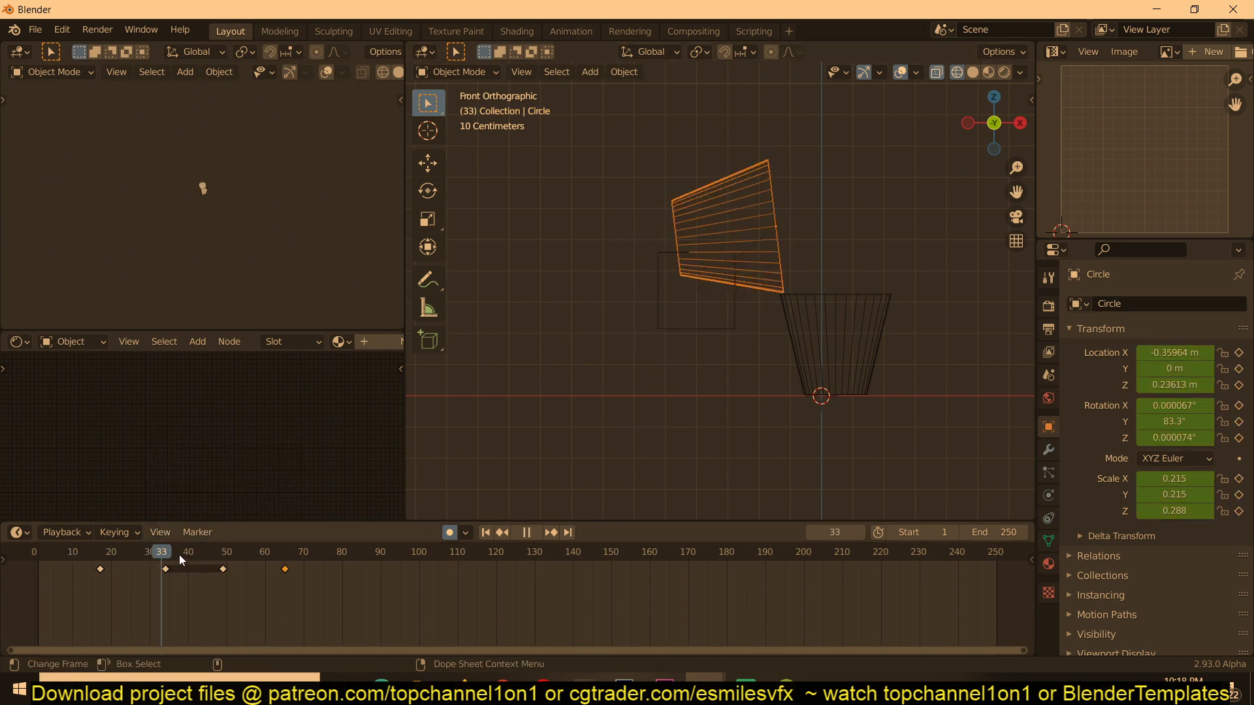
pyautogui.moveTo(333, 551); pyautogui.dragTo(65, 560)
pyautogui.press('space')
# - Duplicate the animated cup in place and scale the copy down to about 0.207 in X and Y and 0.277 in Z
pyautogui.scroll(3, 662, 288)
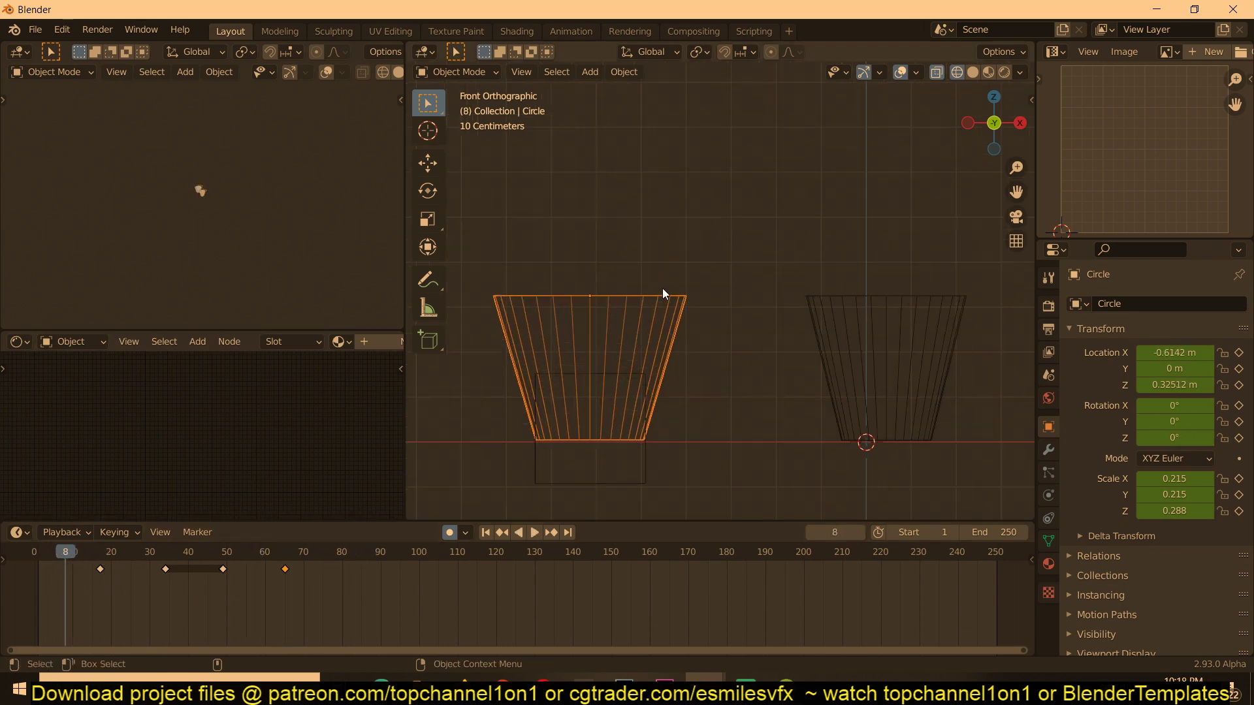
pyautogui.moveTo(730, 323); pyautogui.dragTo(751, 379, button='middle')
pyautogui.hotkey('shift', 'z')
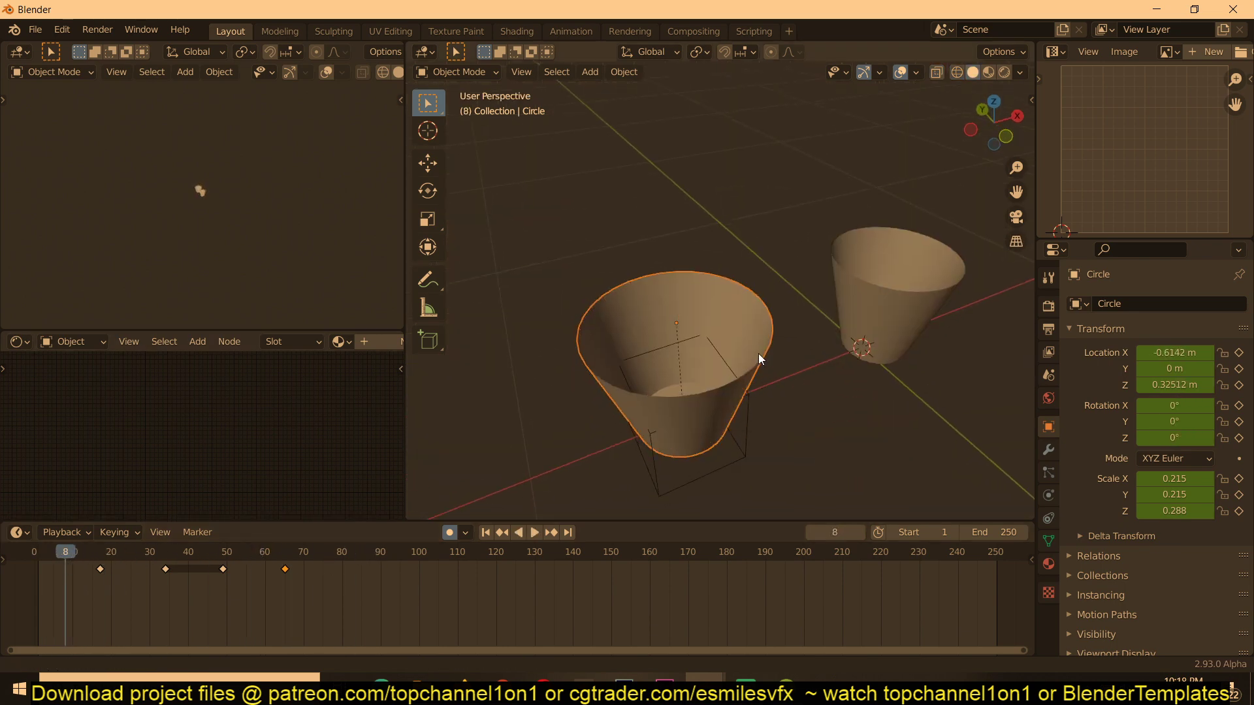
pyautogui.scroll(3, 789, 338)
pyautogui.moveTo(789, 338); pyautogui.dragTo(772, 256, button='middle')
pyautogui.scroll(-1, 746, 339)
pyautogui.scroll(-2, 709, 321)
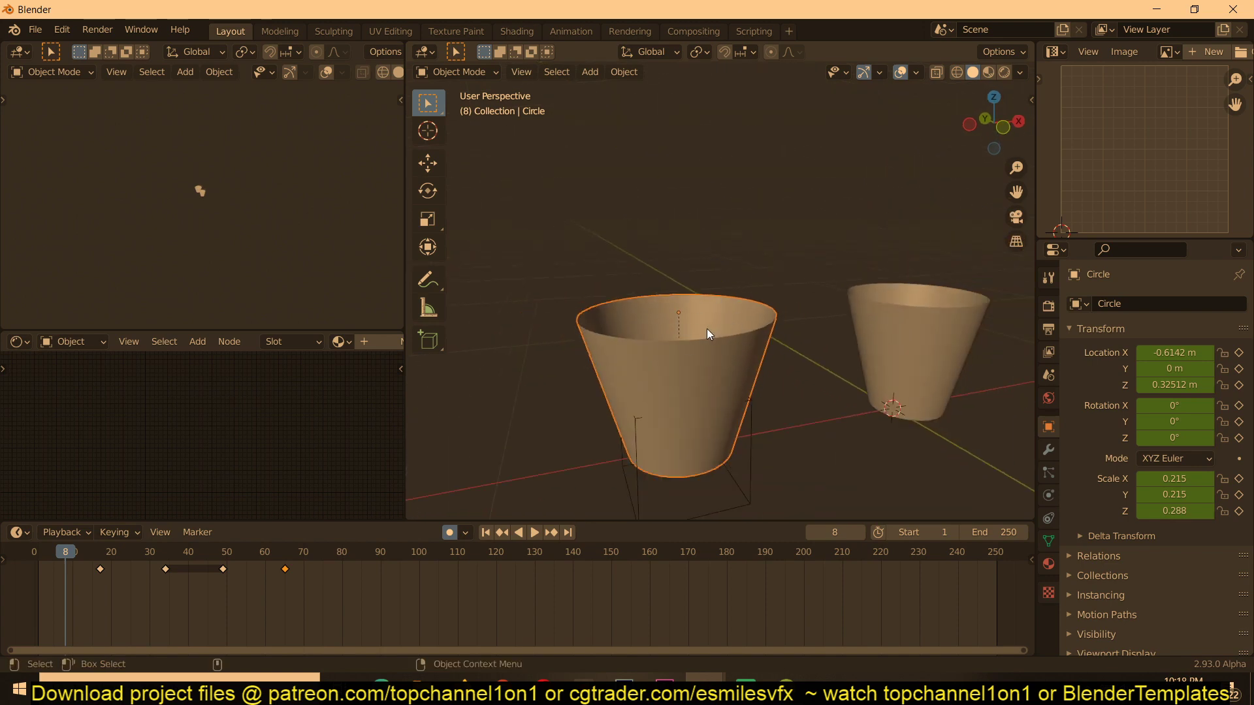
pyautogui.moveTo(857, 260); pyautogui.dragTo(823, 366, button='middle')
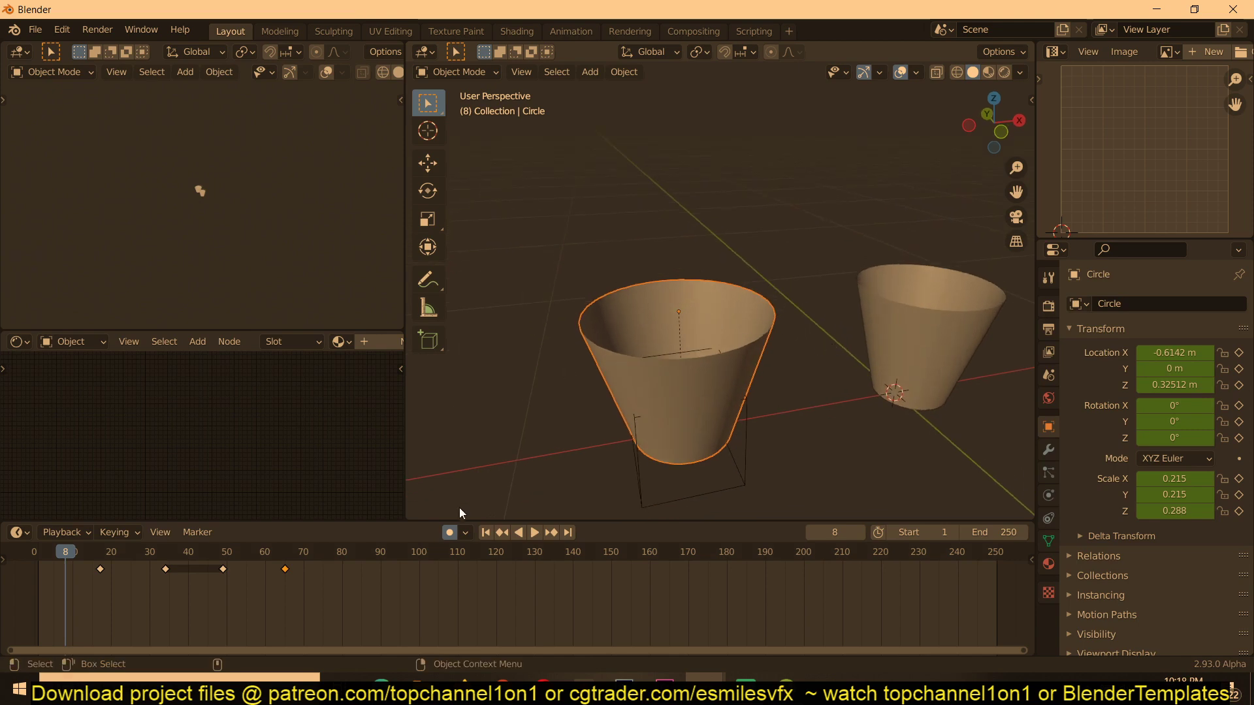
pyautogui.moveTo(718, 344); pyautogui.dragTo(711, 369, button='middle')
pyautogui.hotkey('shift', 'd')
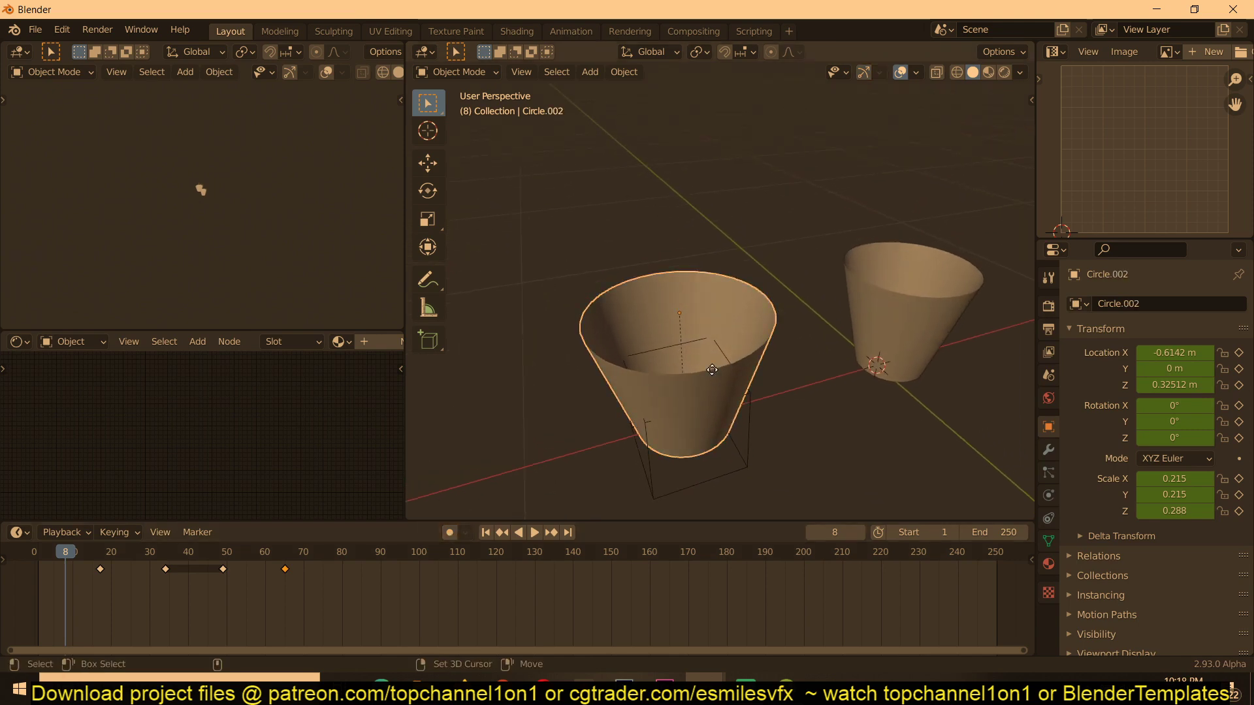
pyautogui.rightClick(797, 336)
pyautogui.press('s')
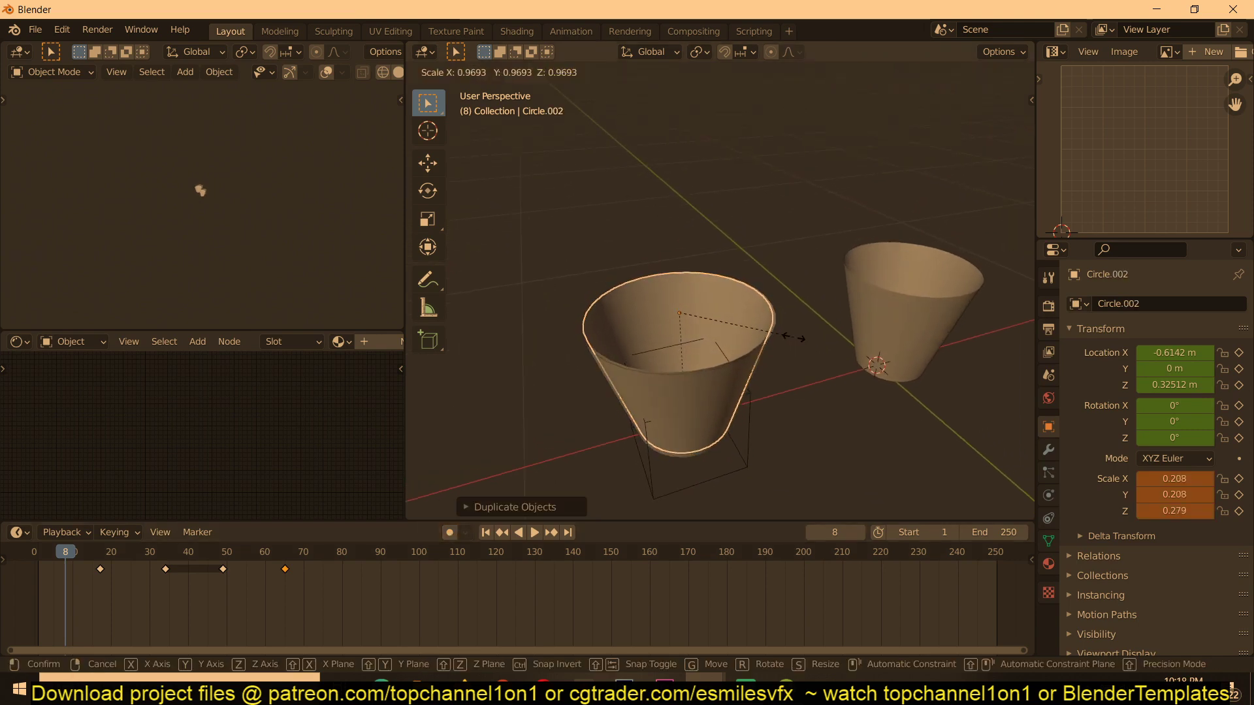
pyautogui.click(791, 335)
# - Set the solid viewport's object color to Random to tell the nested cups apart
pyautogui.click(1019, 72)
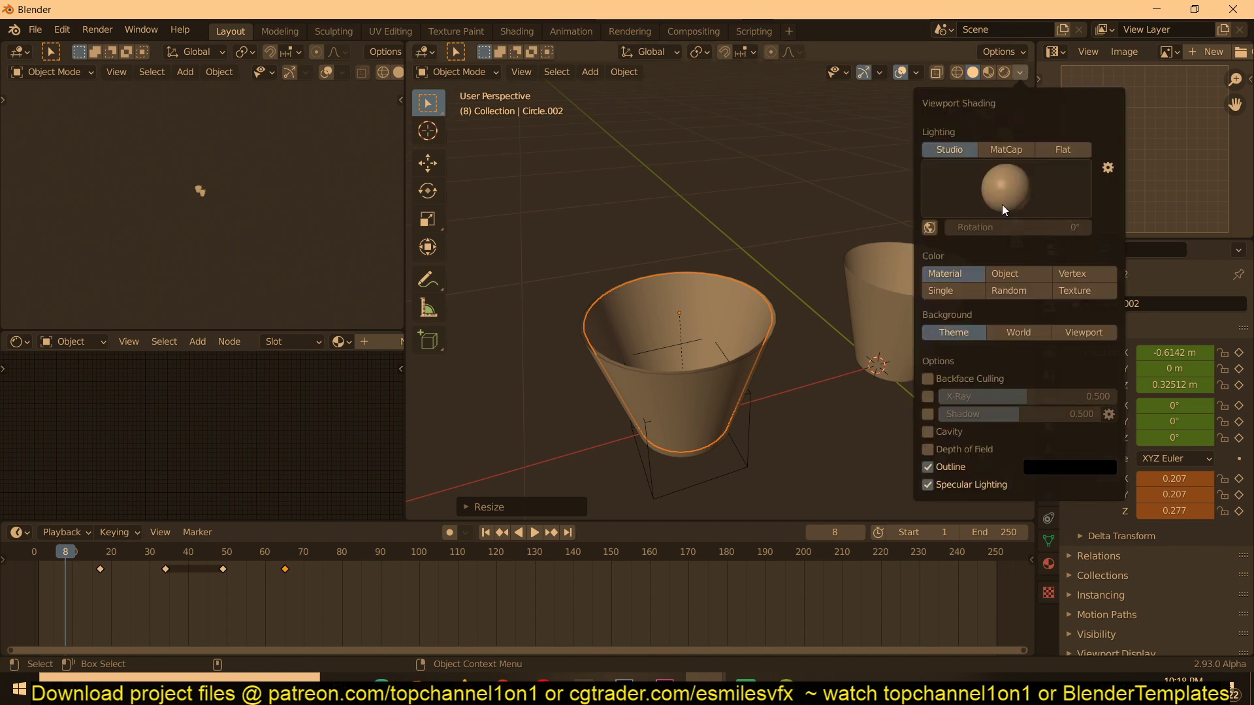
pyautogui.click(1006, 289)
pyautogui.moveTo(657, 288); pyautogui.dragTo(763, 341, button='middle')
pyautogui.scroll(3, 762, 340)
pyautogui.scroll(-4, 763, 341)
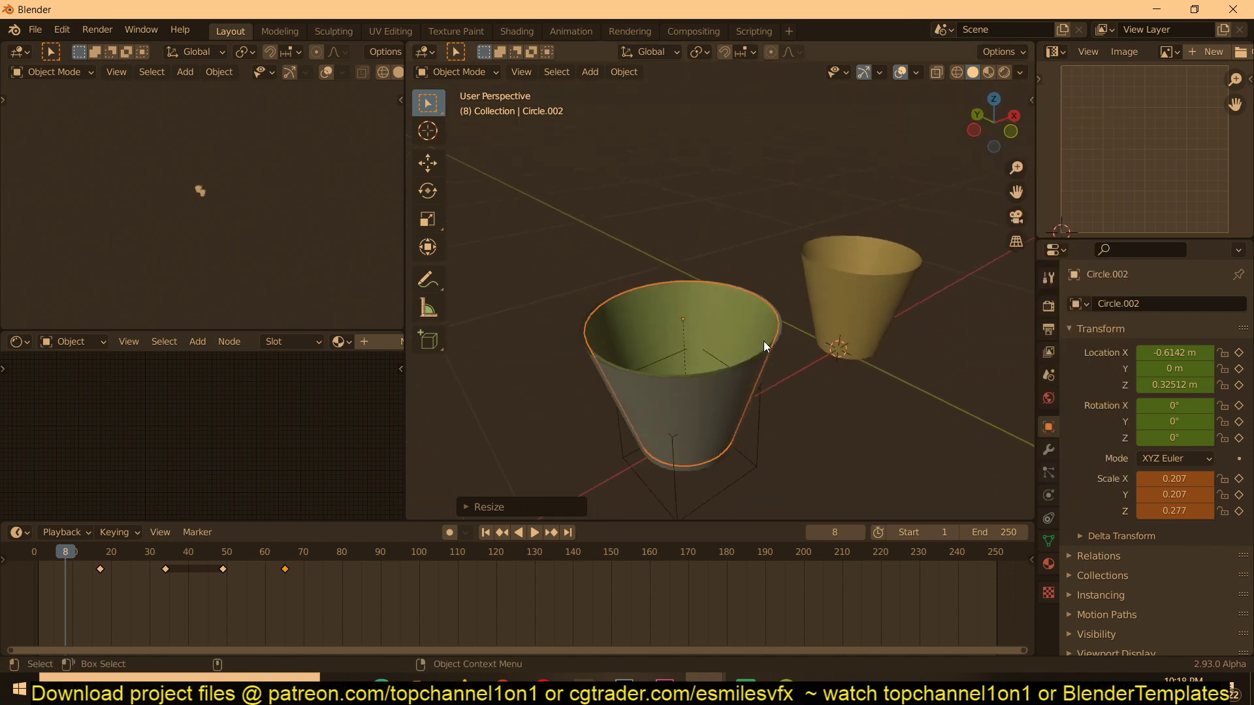
# - Fill the open top rim of the inner cup copy with a face
pyautogui.scroll(5, 763, 341)
pyautogui.press('Tab')
pyautogui.scroll(-2, 769, 332)
pyautogui.press('2')
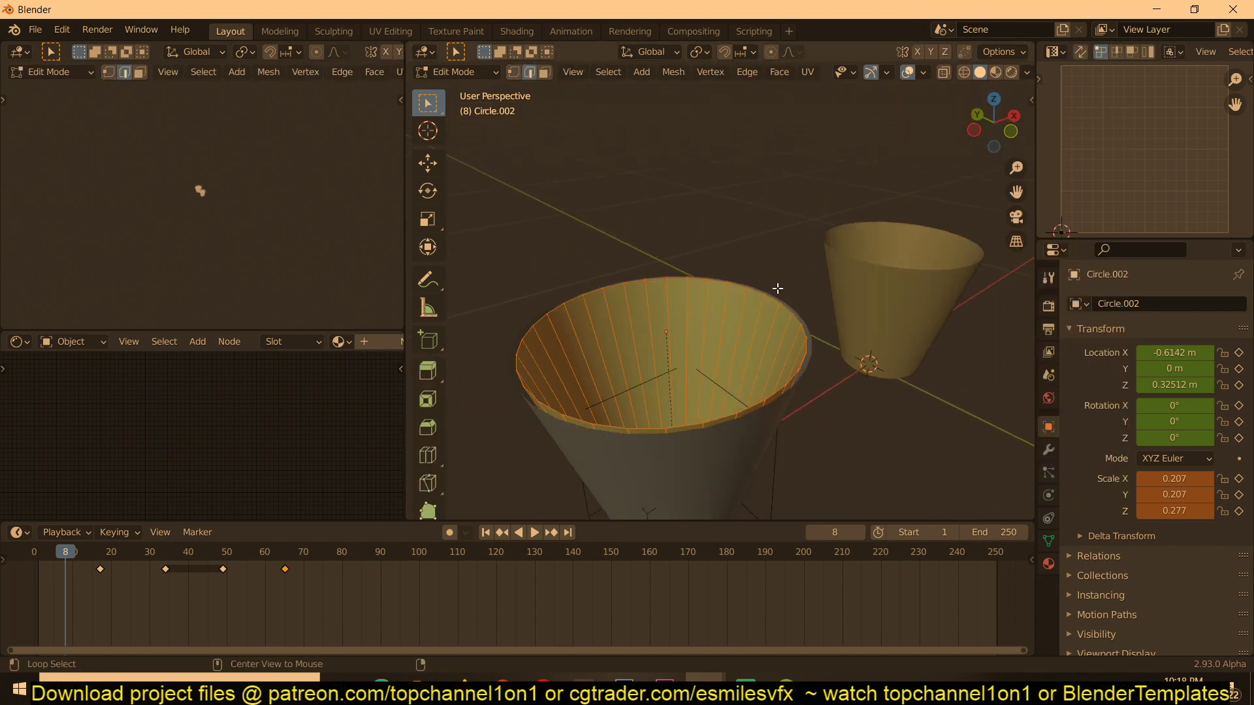
pyautogui.press('Tab')
pyautogui.moveTo(720, 329); pyautogui.dragTo(661, 394, button='middle')
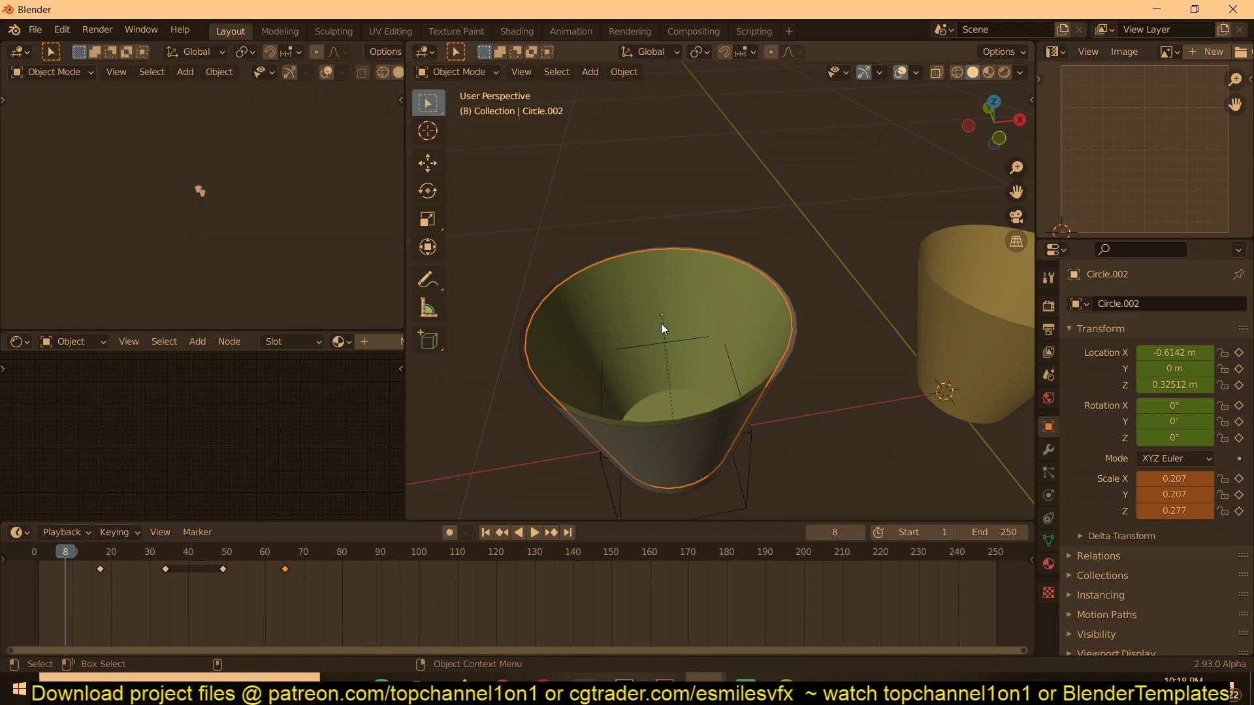
pyautogui.press('Tab')
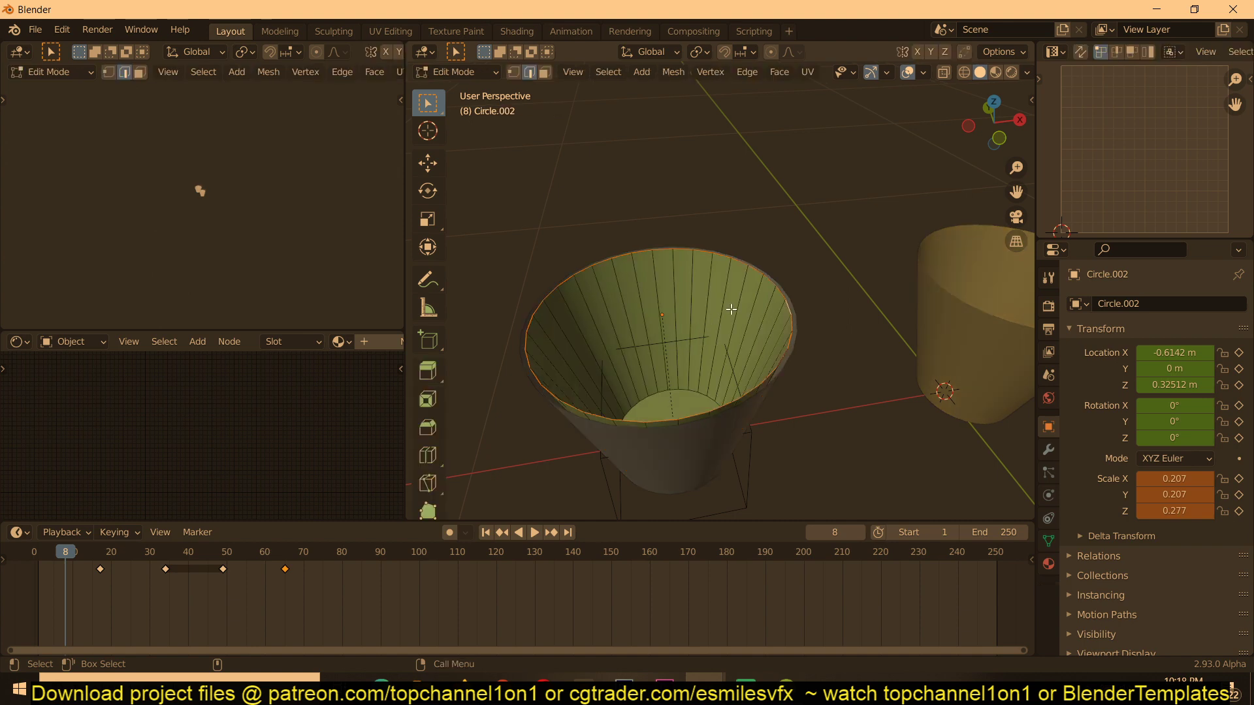
pyautogui.moveTo(707, 240); pyautogui.dragTo(710, 241, button='middle')
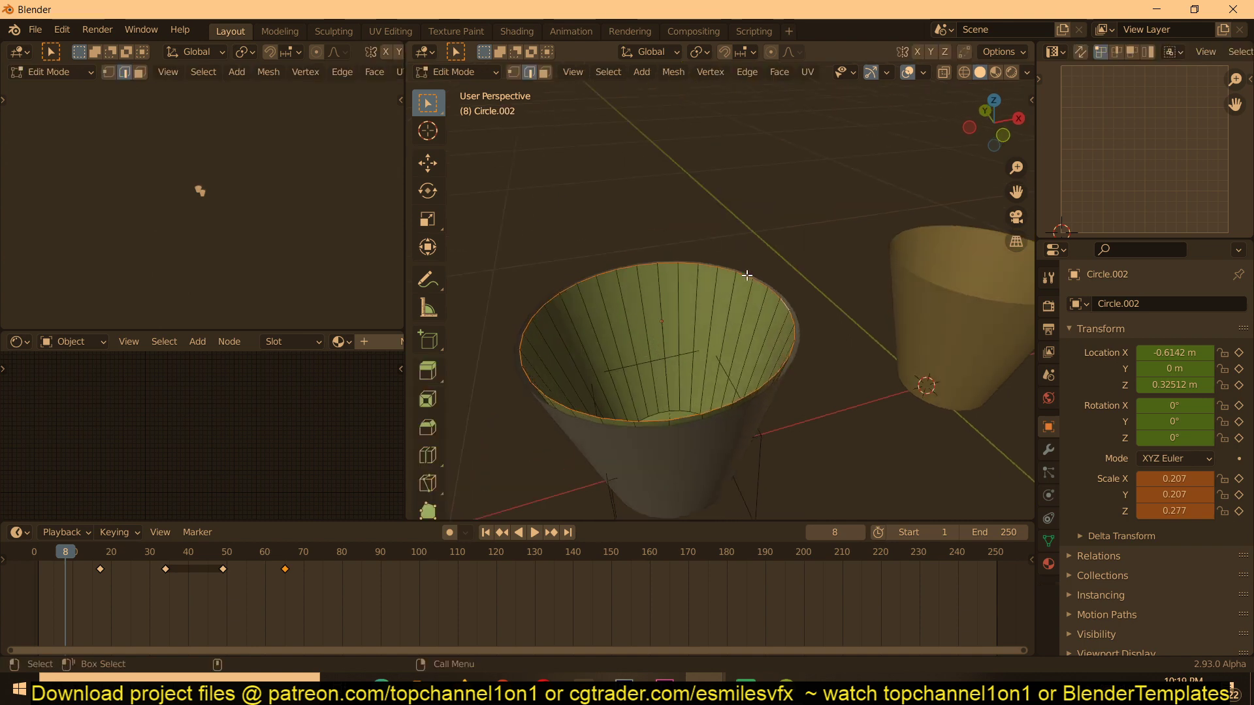
pyautogui.press('f')
pyautogui.press('Tab')
pyautogui.moveTo(743, 366)
pyautogui.mouseDown(button='middle')
pyautogui.moveTo(807, 315)
pyautogui.moveTo(781, 358)
pyautogui.moveTo(738, 363)
pyautogui.mouseUp(button='middle')
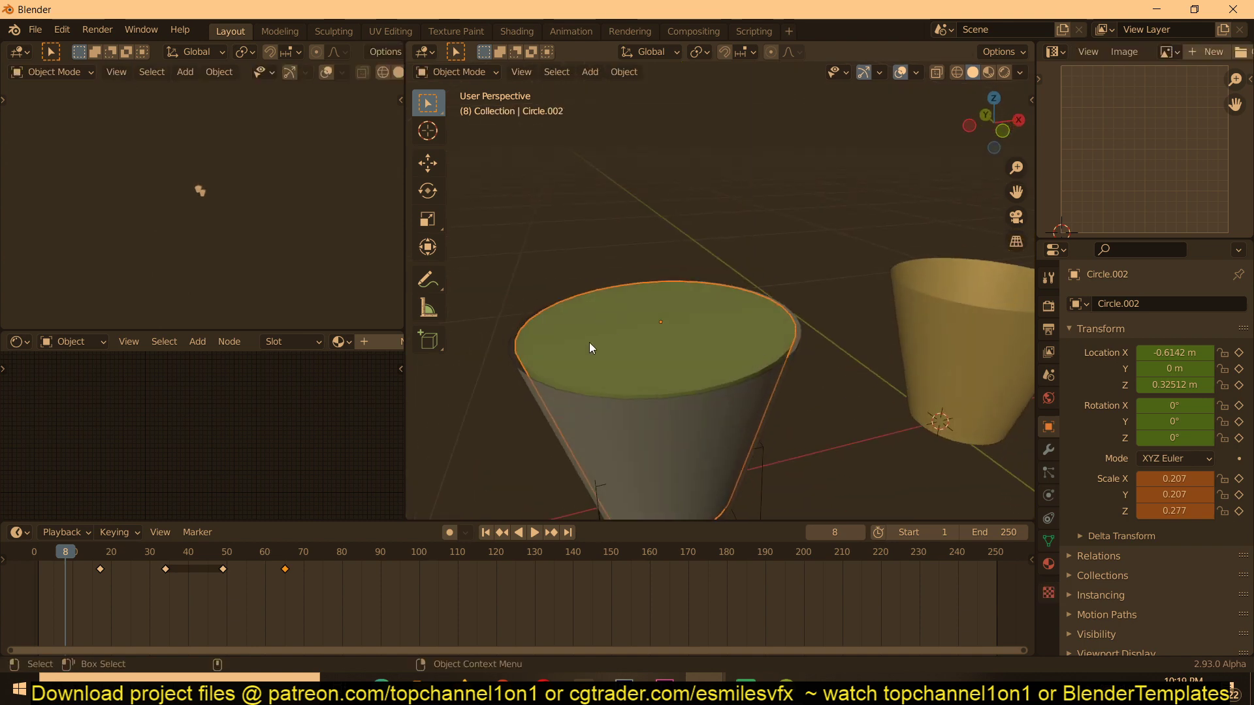
pyautogui.moveTo(588, 346); pyautogui.dragTo(417, 366, button='middle')
pyautogui.press('KP_Divide')
pyautogui.press('KP_Divide')
# - Add fluid physics to the outer animated cup as a Collision Effector with Is Planar enabled
pyautogui.moveTo(500, 331)
pyautogui.mouseDown(button='middle')
pyautogui.moveTo(654, 337)
pyautogui.moveTo(602, 237)
pyautogui.moveTo(665, 235)
pyautogui.mouseUp(button='middle')
pyautogui.scroll(4, 620, 242)
pyautogui.click(634, 245)
pyautogui.hotkey('shift', 'z')
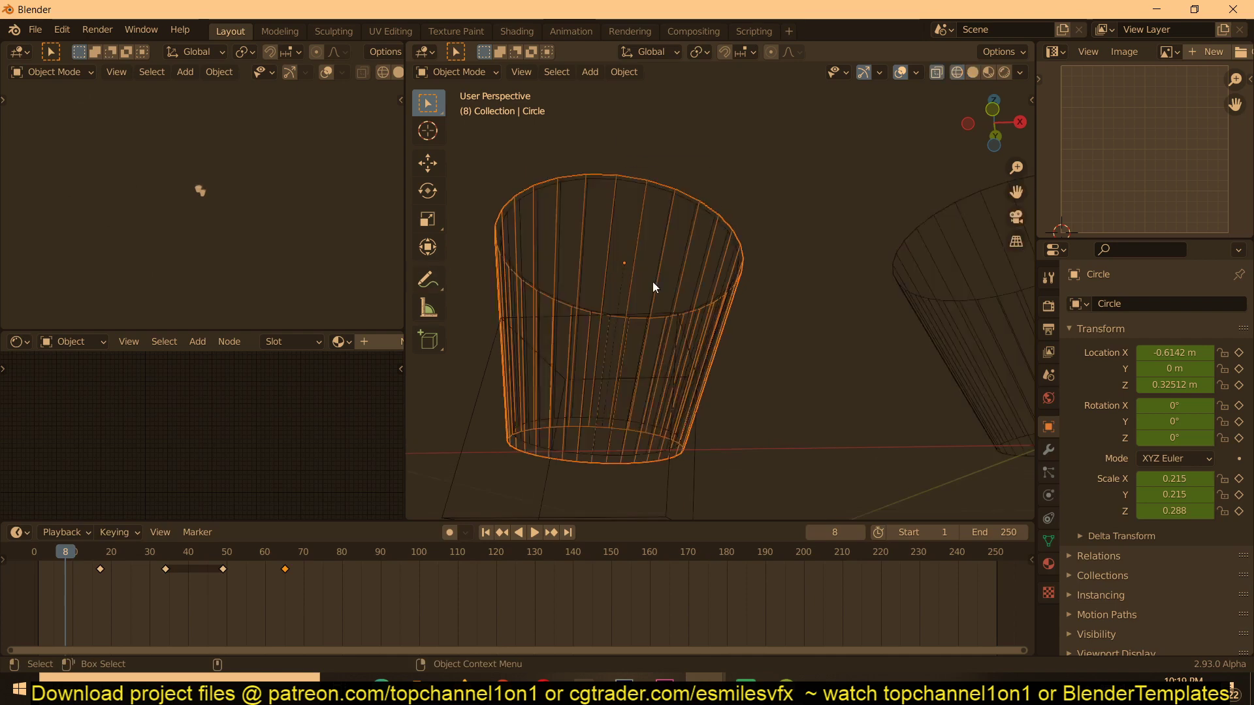
pyautogui.scroll(-4, 652, 282)
pyautogui.press('KP_1')
pyautogui.scroll(4, 704, 308)
pyautogui.scroll(-4, 678, 352)
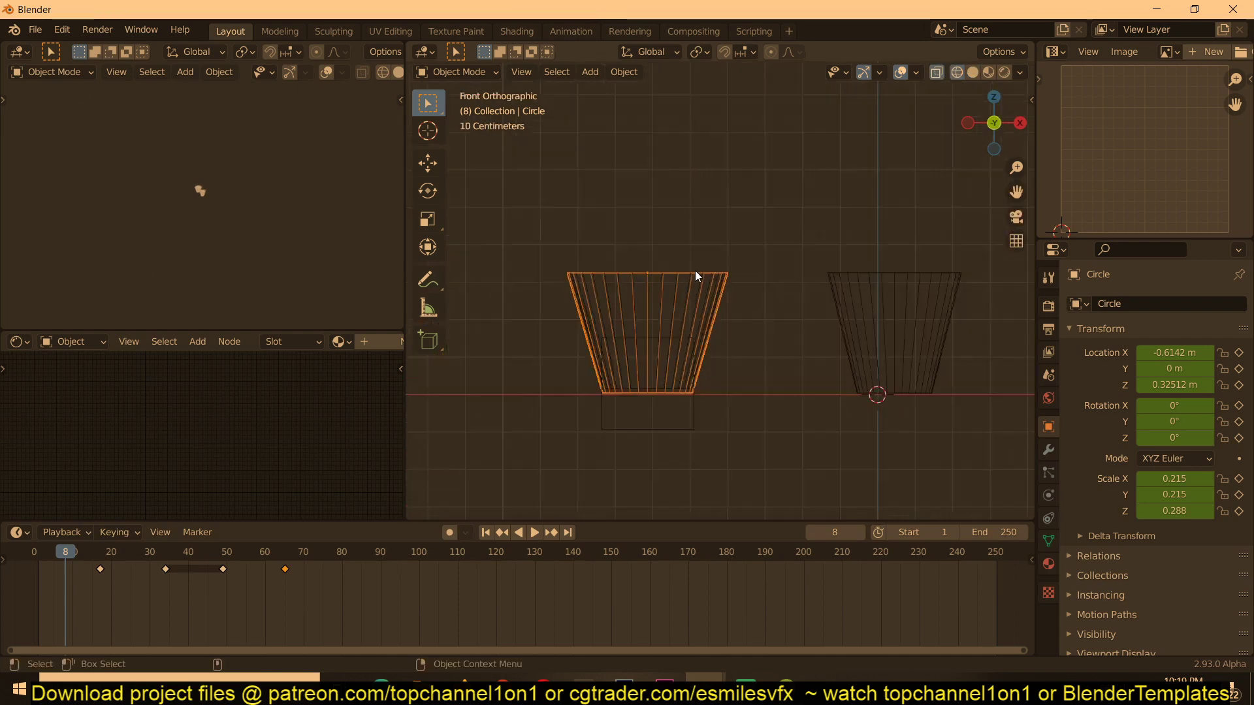
pyautogui.scroll(3, 723, 274)
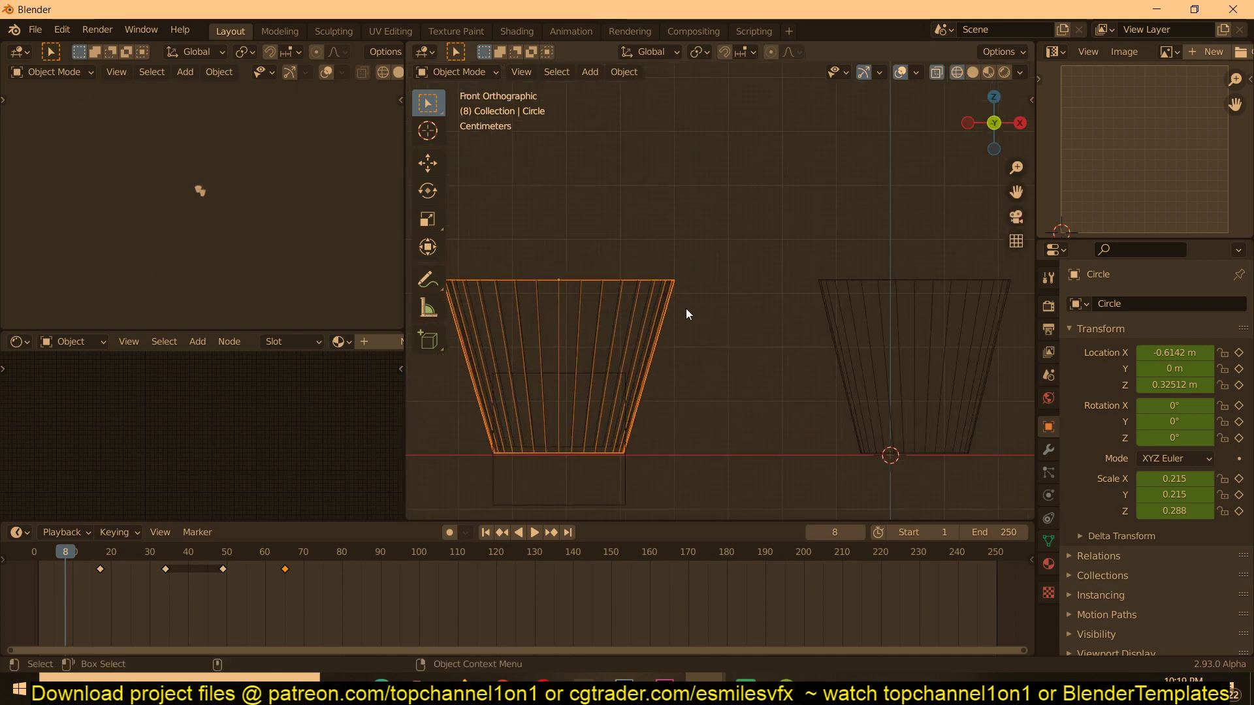
pyautogui.click(1048, 496)
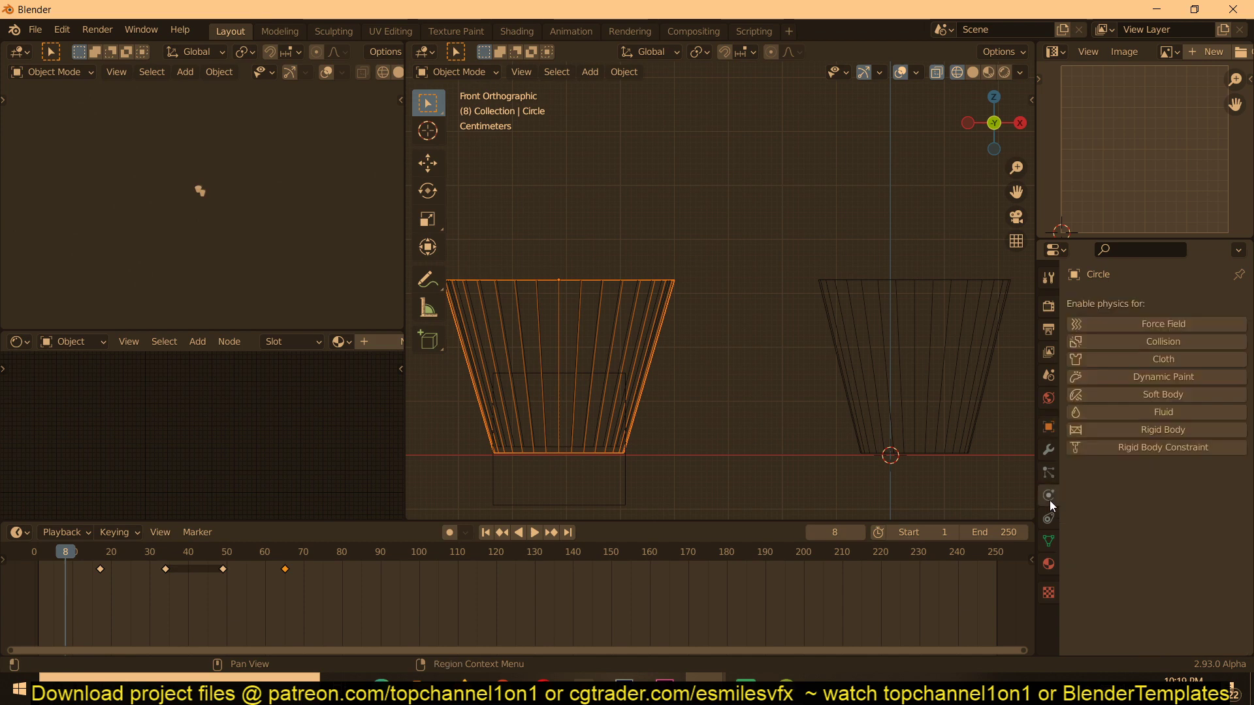
pyautogui.click(1148, 413)
pyautogui.click(1165, 497)
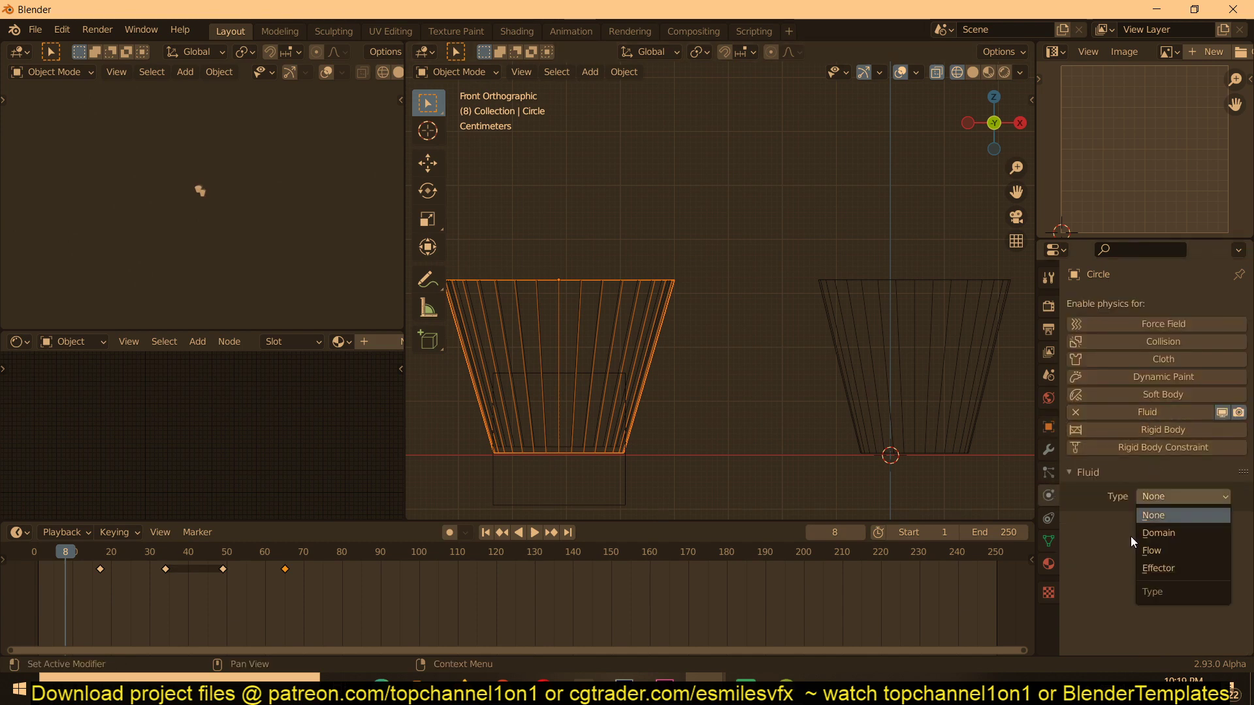
pyautogui.click(1150, 568)
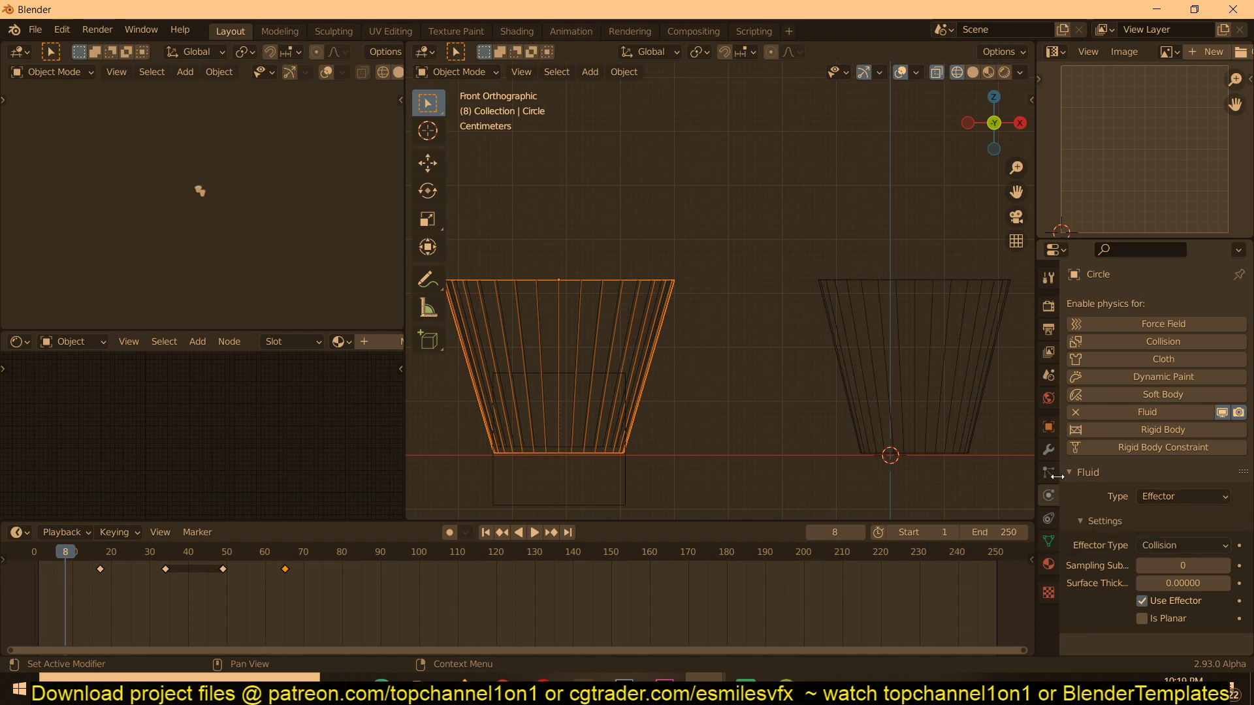
pyautogui.click(1146, 615)
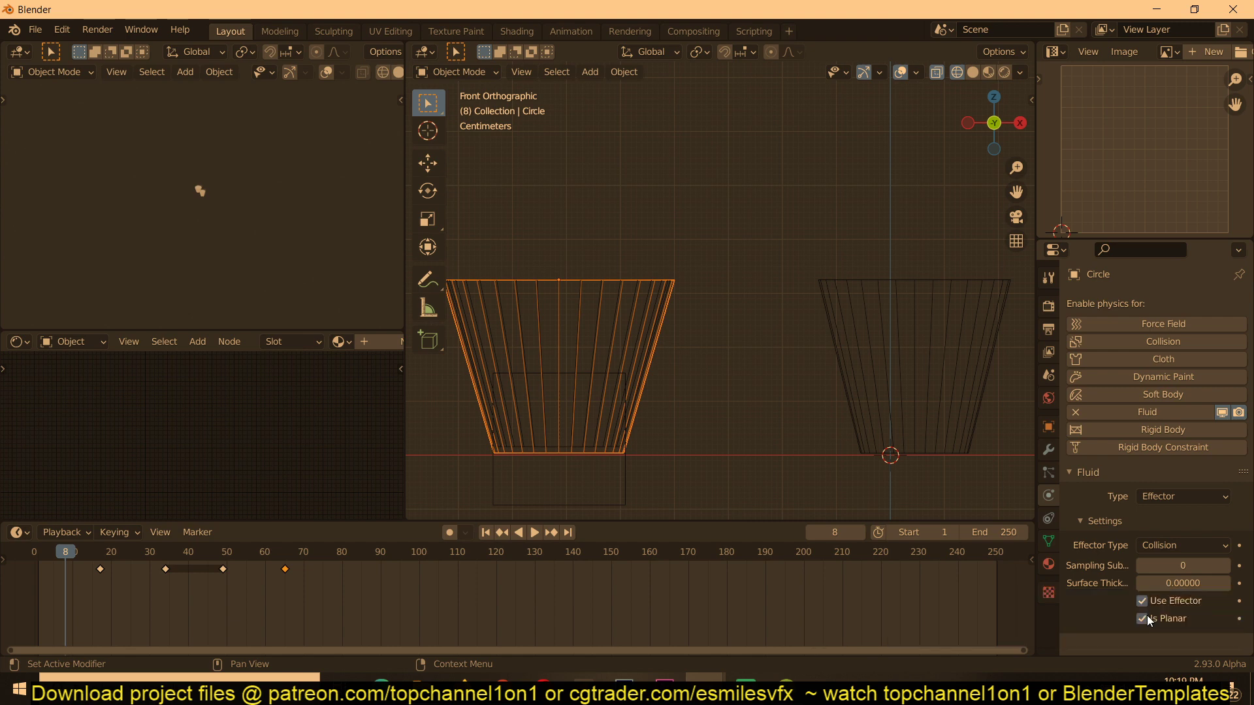
# - Select the narrower receiving cup and show it in front view
pyautogui.moveTo(699, 379)
pyautogui.mouseDown(button='middle')
pyautogui.moveTo(729, 393)
pyautogui.moveTo(756, 496)
pyautogui.moveTo(638, 364)
pyautogui.mouseUp(button='middle')
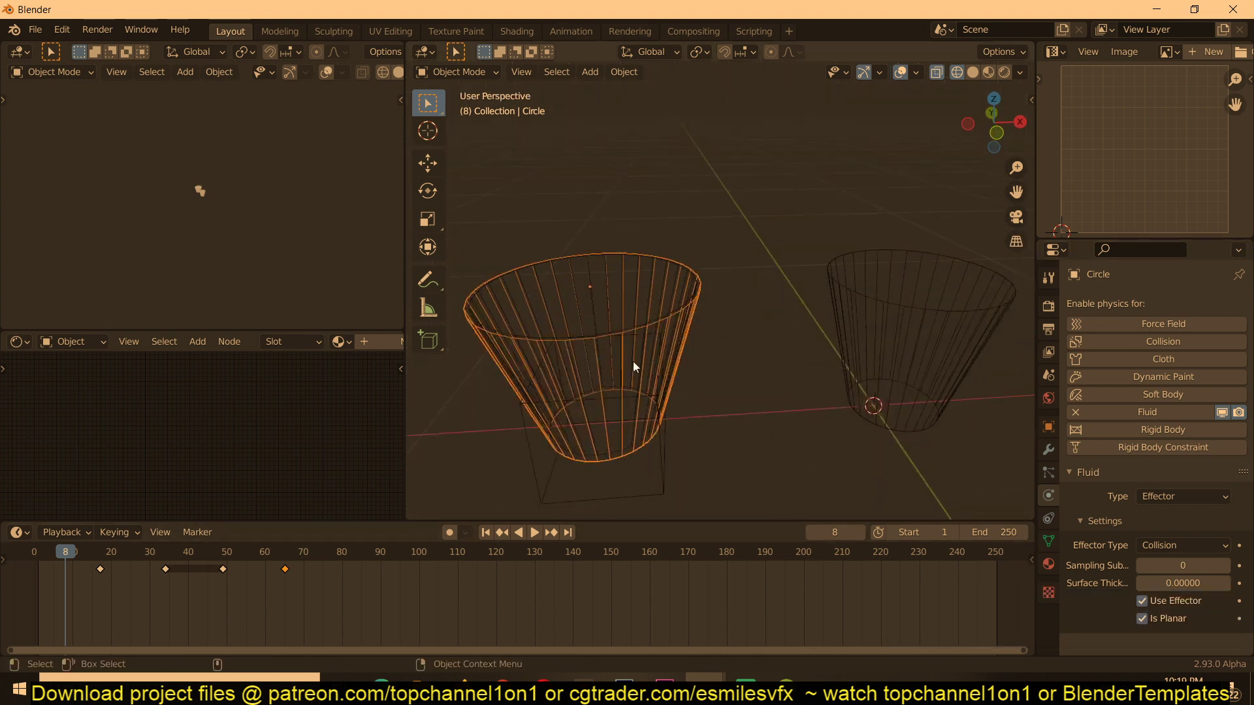
pyautogui.hotkey('shift', 'z')
pyautogui.moveTo(876, 311); pyautogui.dragTo(750, 361, button='middle')
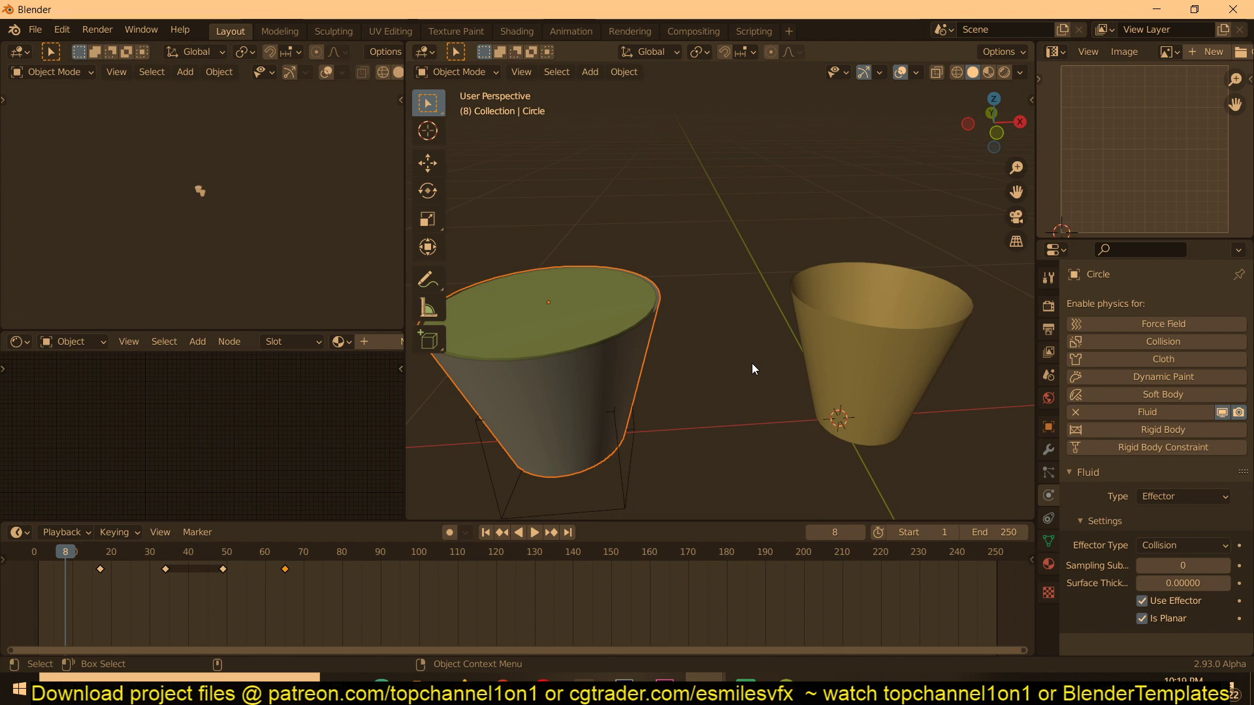
pyautogui.click(875, 342)
pyautogui.moveTo(876, 342); pyautogui.dragTo(750, 358, button='middle')
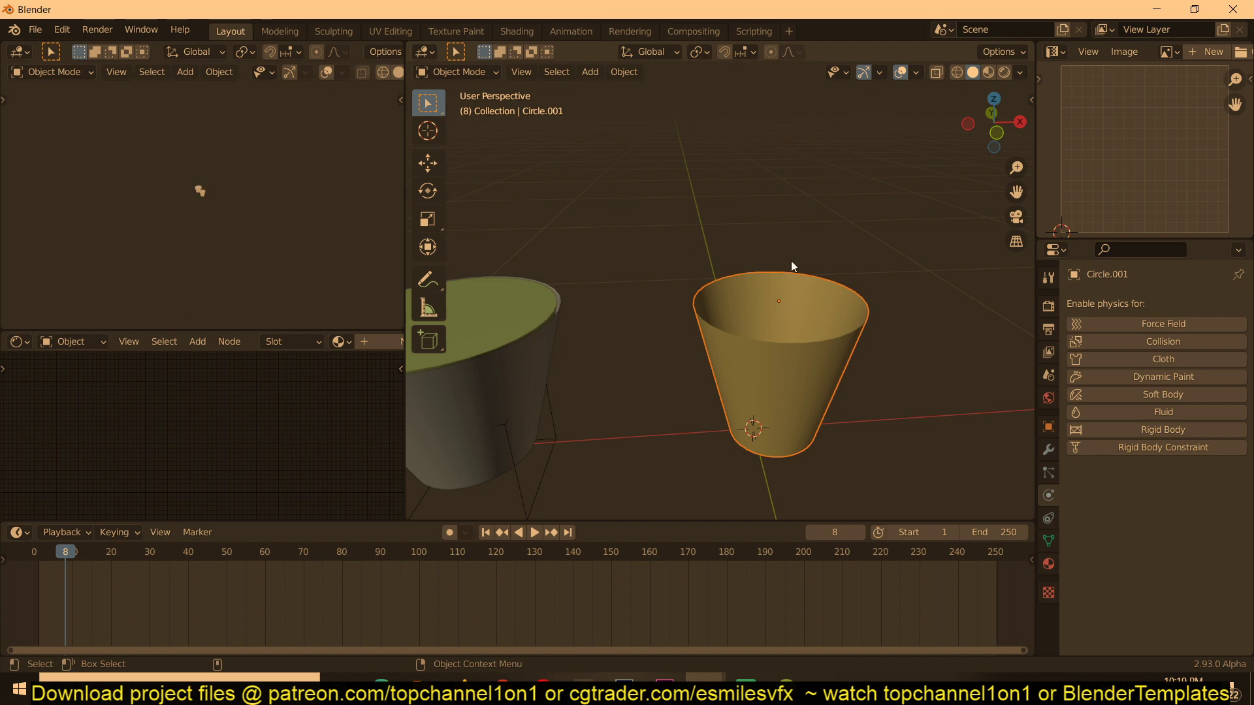
pyautogui.press('KP_1')
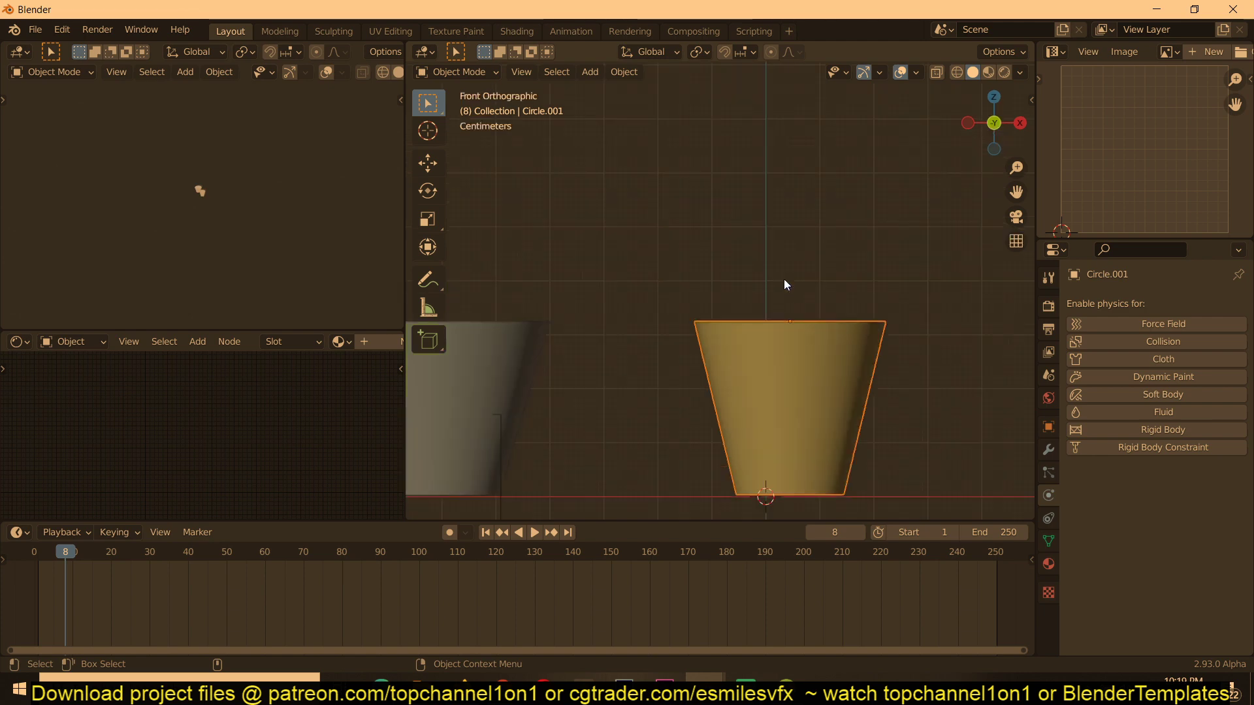
# - Sketch annotation strokes over the narrower cup showing liquid spilling over its rim and falling inside, with a handwritten word above
pyautogui.click(427, 278)
pyautogui.keyDown('shift'); pyautogui.moveTo(665, 211); pyautogui.dragTo(625, 113, button='middle'); pyautogui.keyUp('shift')
pyautogui.press('z')
pyautogui.moveTo(707, 100); pyautogui.dragTo(731, 229)
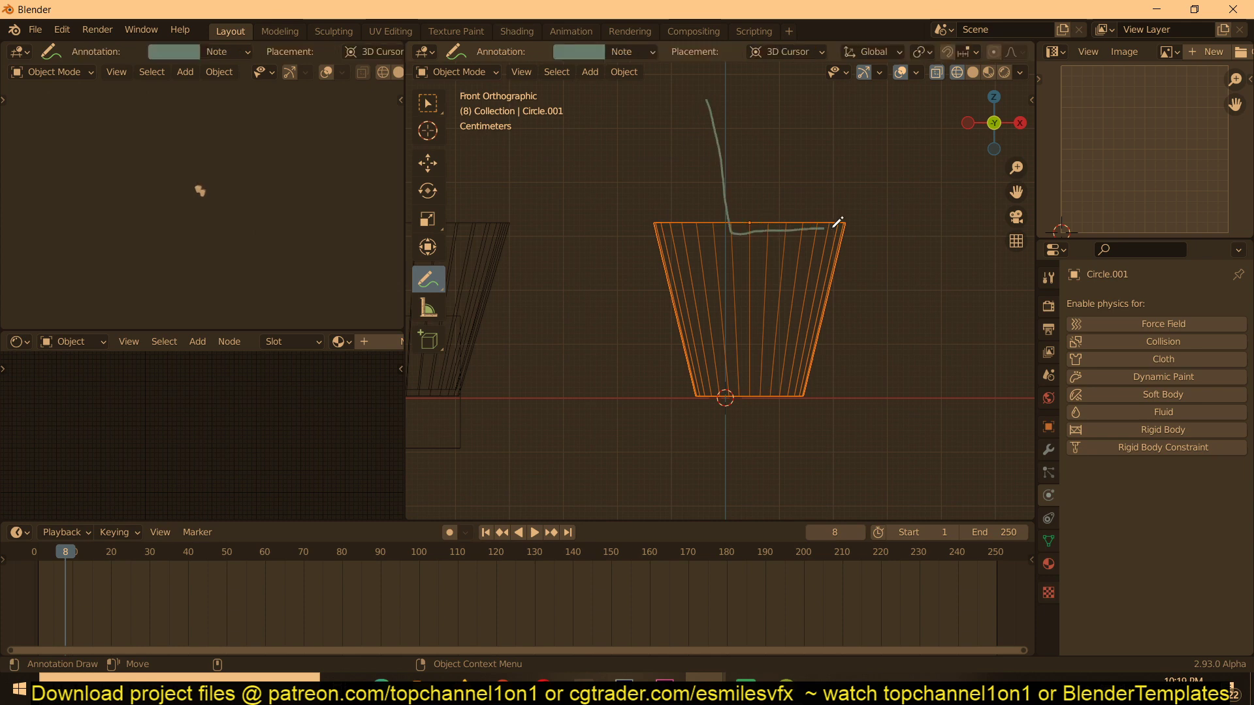
pyautogui.moveTo(833, 227); pyautogui.dragTo(834, 226)
pyautogui.hotkey('ctrl', 'z')
pyautogui.moveTo(713, 86); pyautogui.dragTo(762, 119)
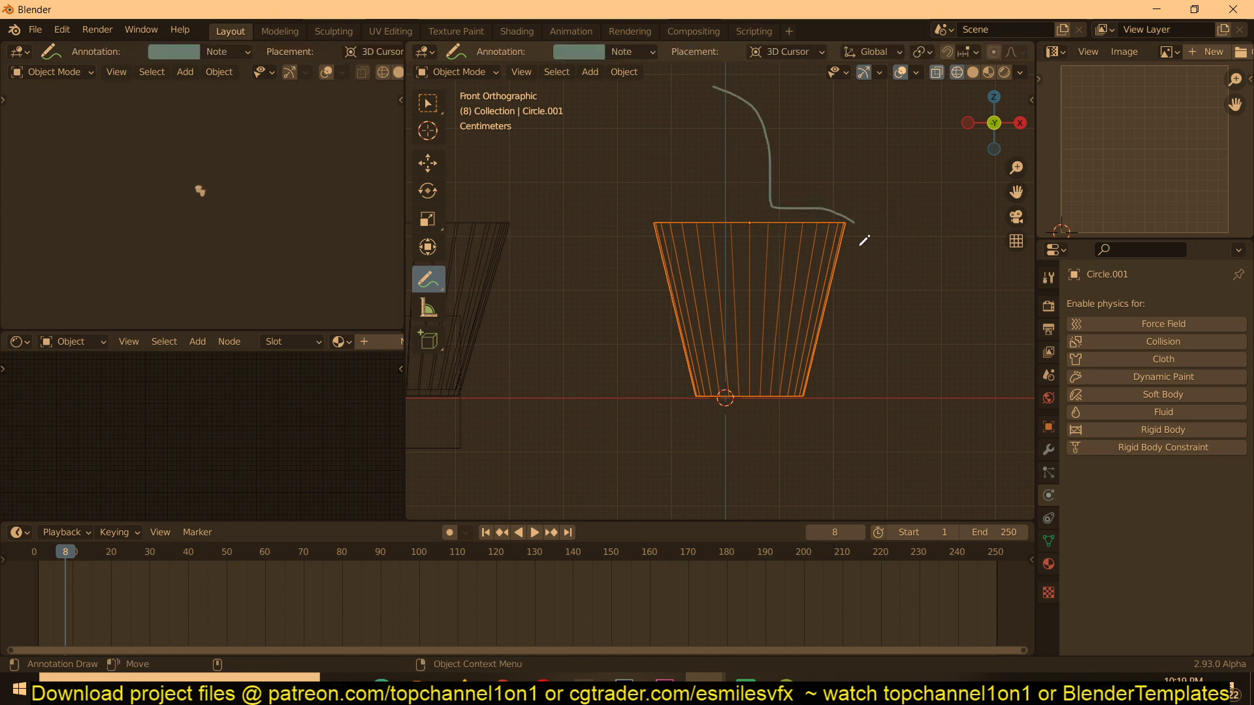
pyautogui.moveTo(672, 131)
pyautogui.mouseDown()
pyautogui.moveTo(718, 340)
pyautogui.moveTo(744, 282)
pyautogui.mouseUp()
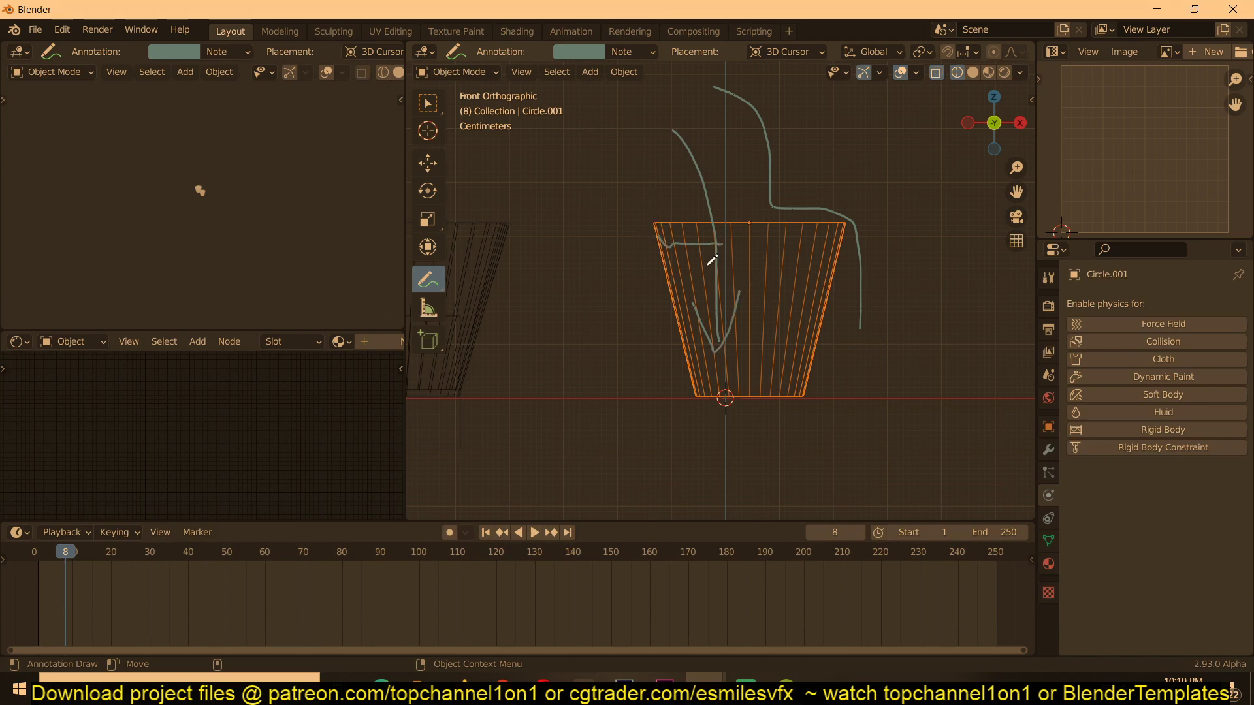
pyautogui.moveTo(577, 149)
pyautogui.mouseDown()
pyautogui.moveTo(649, 151)
pyautogui.moveTo(696, 215)
pyautogui.mouseUp()
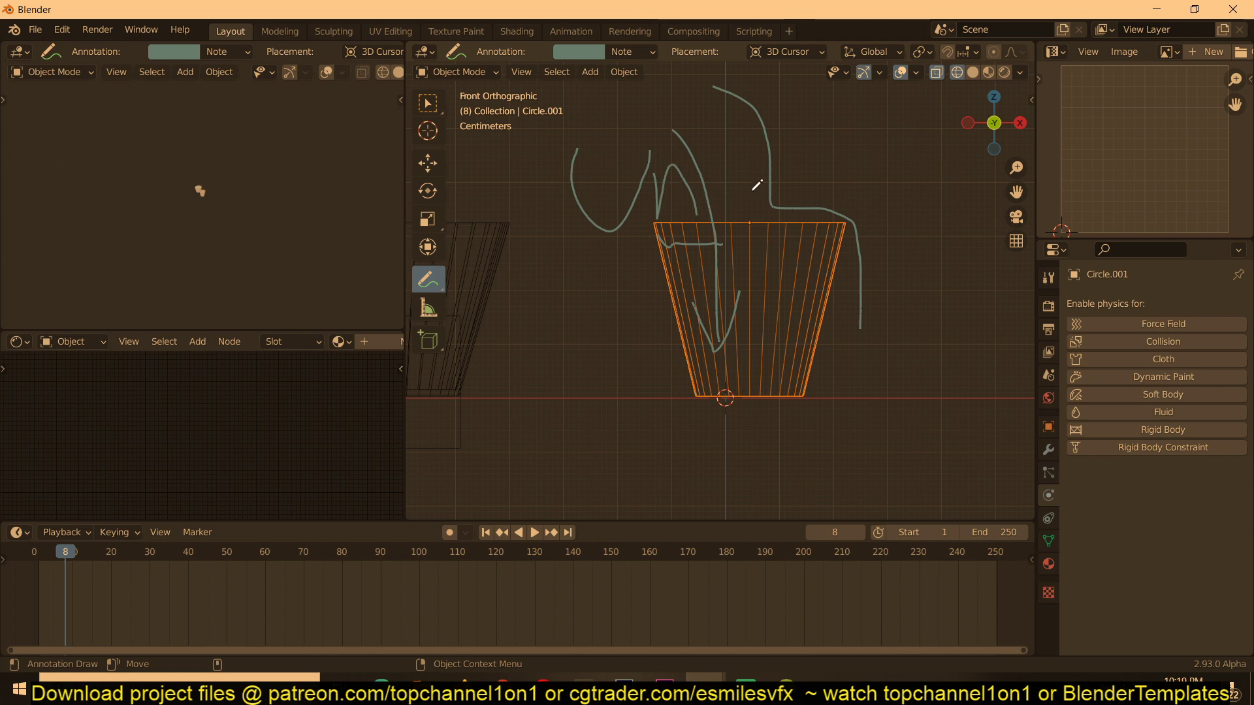
pyautogui.moveTo(743, 171)
pyautogui.mouseDown()
pyautogui.moveTo(715, 208)
pyautogui.moveTo(800, 196)
pyautogui.moveTo(842, 216)
pyautogui.mouseUp()
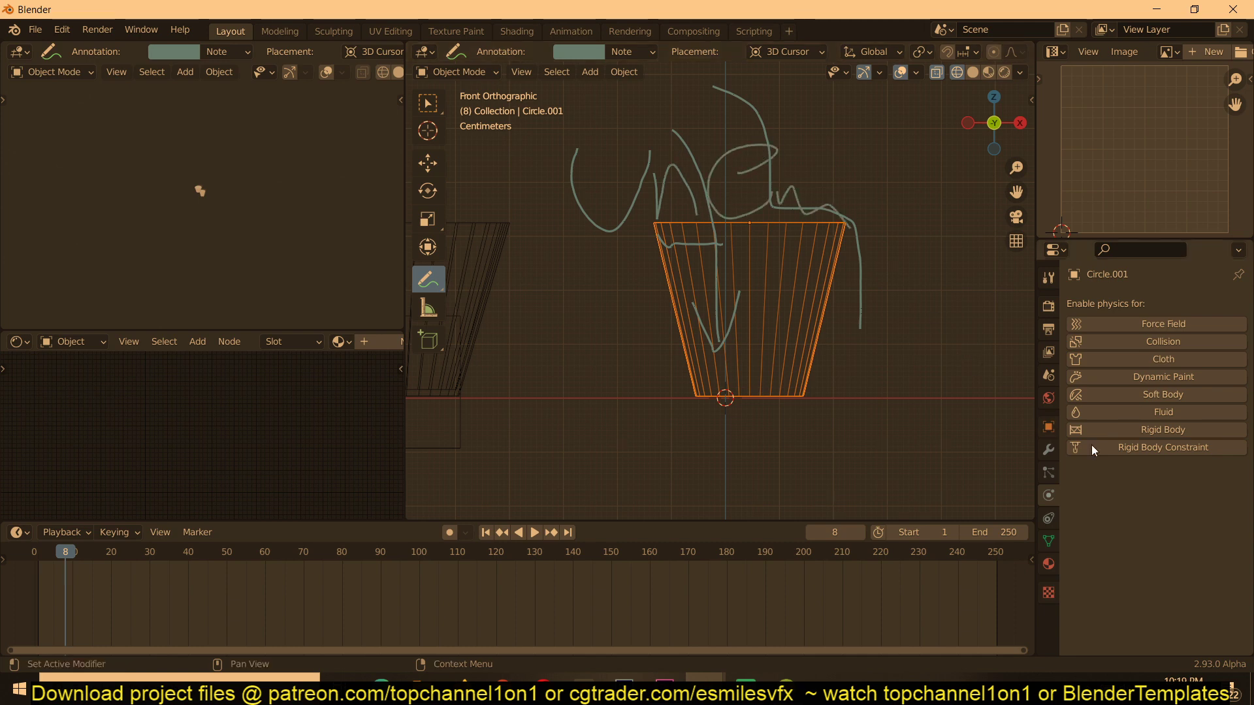
# - Add fluid physics to the narrower cup as a Collision Effector with Is Planar enabled
pyautogui.click(1182, 413)
pyautogui.click(1172, 497)
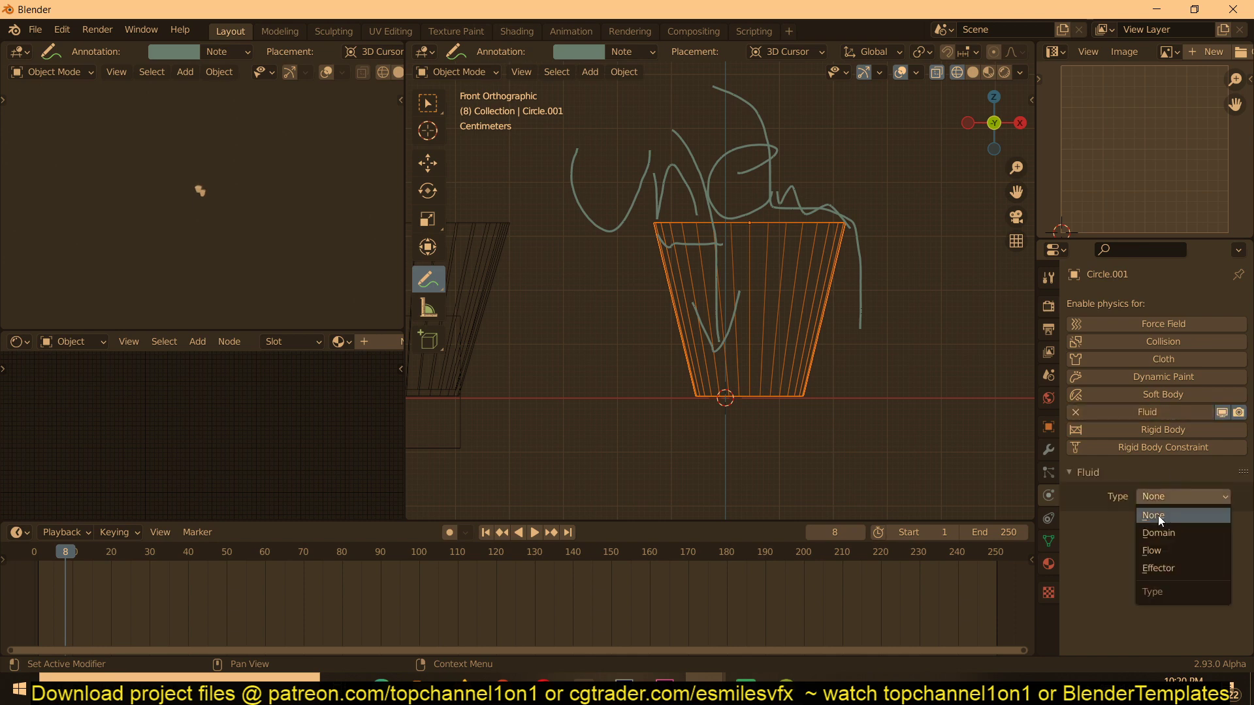
pyautogui.click(1158, 567)
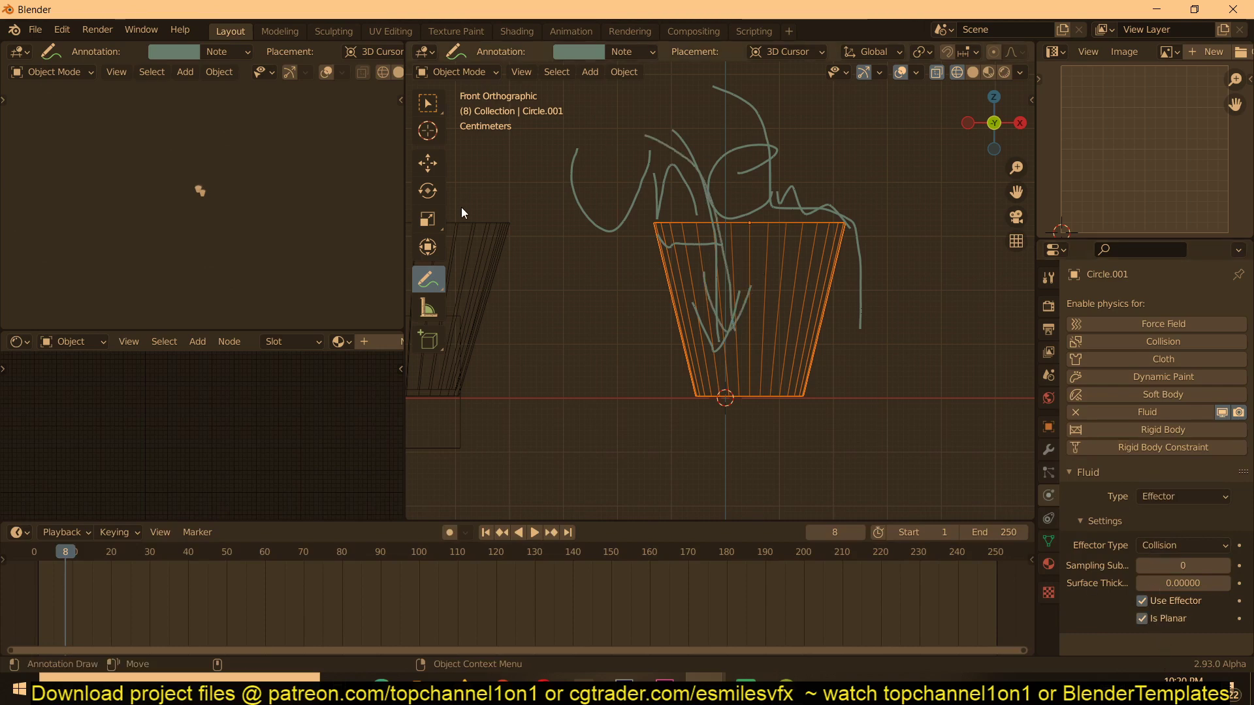
# - Delete the annotation layer with all its strokes and switch to the Move tool
pyautogui.click(648, 54)
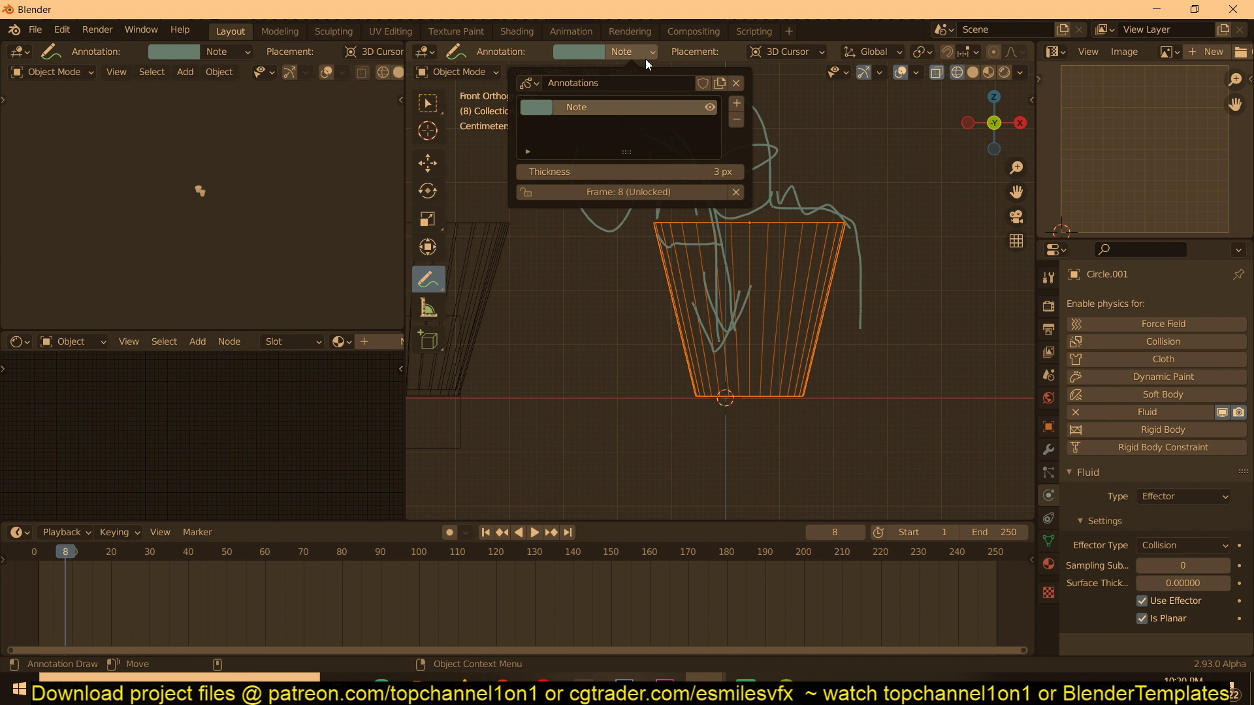
pyautogui.click(736, 108)
pyautogui.click(432, 170)
pyautogui.keyDown('shift'); pyautogui.moveTo(647, 248); pyautogui.dragTo(650, 256, button='middle'); pyautogui.keyUp('shift')
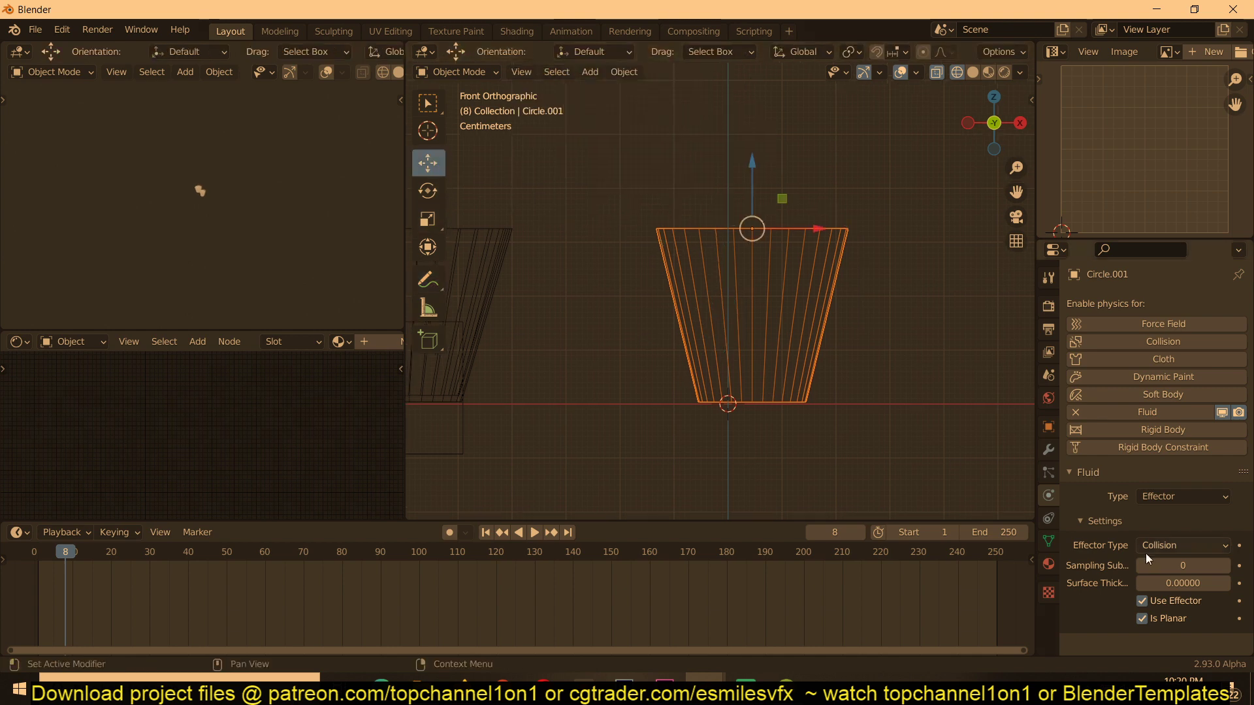
# - Select the inner liquid mesh inside the wider cup and show the scene in solid shading at an angle
pyautogui.scroll(-3, 663, 197)
pyautogui.keyDown('shift'); pyautogui.moveTo(665, 199); pyautogui.dragTo(746, 257, button='middle'); pyautogui.keyUp('shift')
pyautogui.click(616, 260)
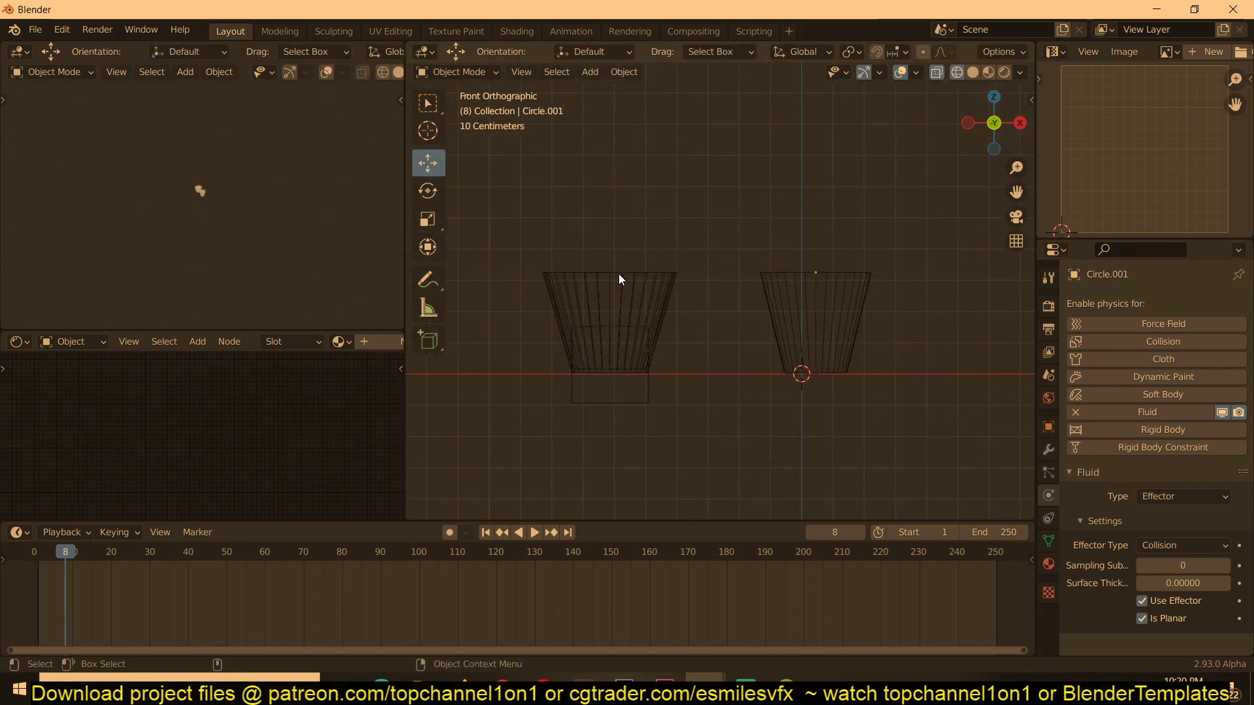
pyautogui.click(618, 273)
pyautogui.moveTo(618, 285); pyautogui.dragTo(655, 372, button='middle')
pyautogui.press('z')
pyautogui.click(729, 359)
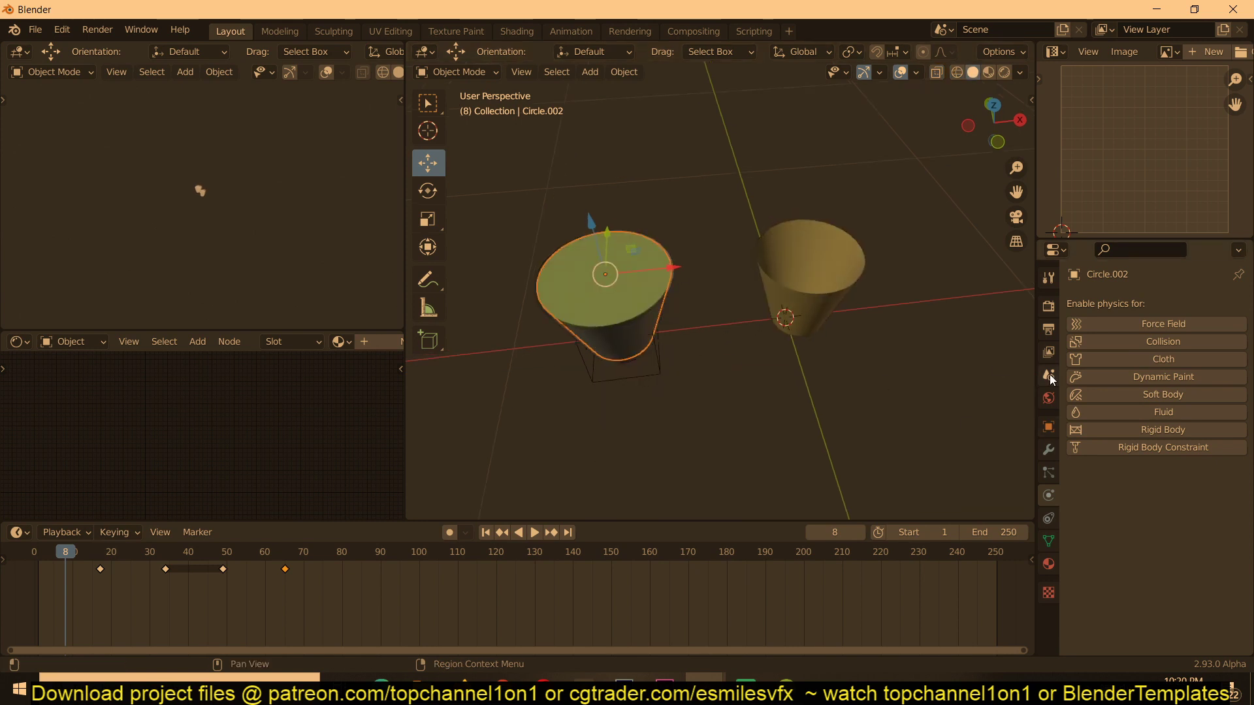
pyautogui.moveTo(602, 257); pyautogui.dragTo(594, 224, button='middle')
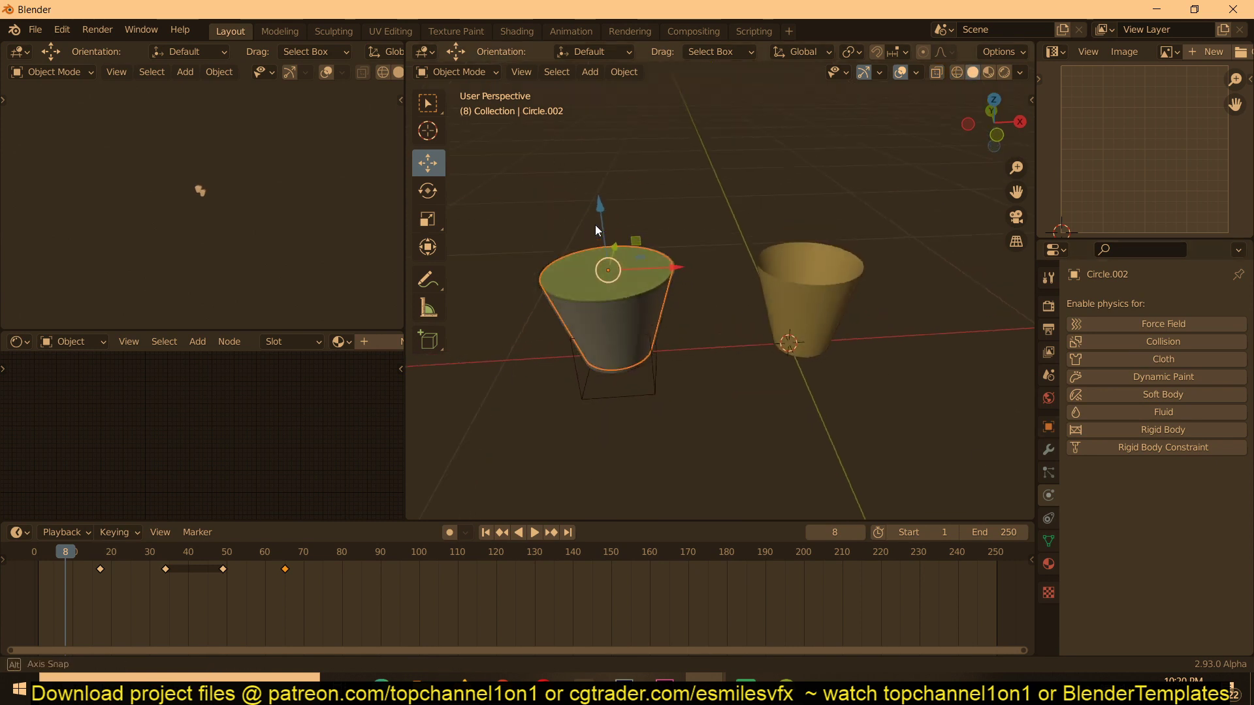
# - Add fluid physics to the inner liquid mesh as a Flow with Flow Type Liquid, and expand its Flow Source settings
pyautogui.click(1151, 413)
pyautogui.click(1176, 496)
pyautogui.click(1151, 551)
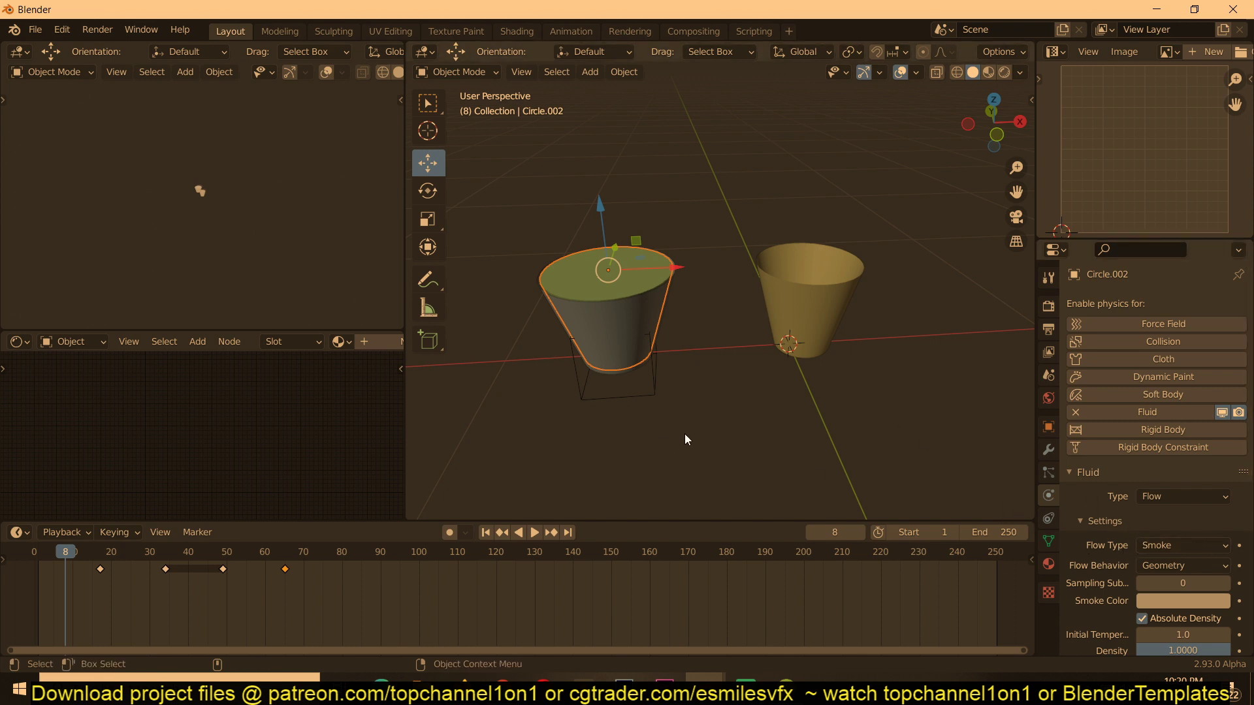
pyautogui.click(1201, 542)
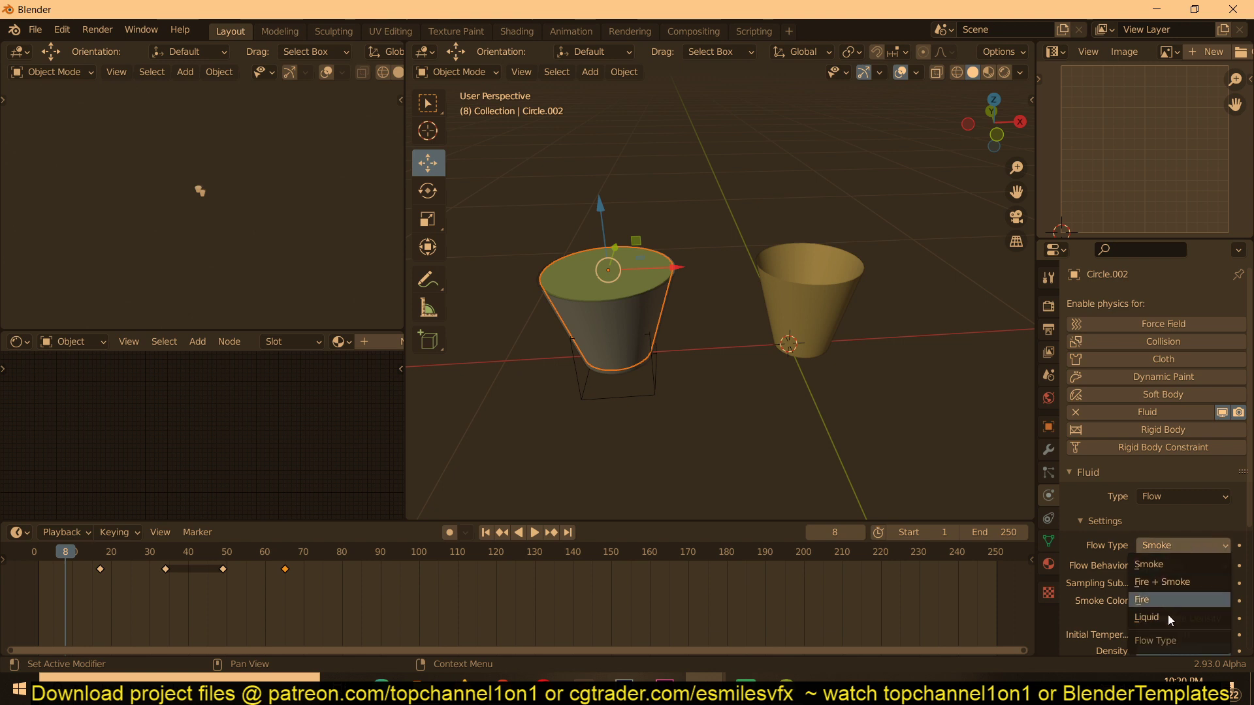
pyautogui.click(1169, 620)
pyautogui.scroll(-3, 1152, 583)
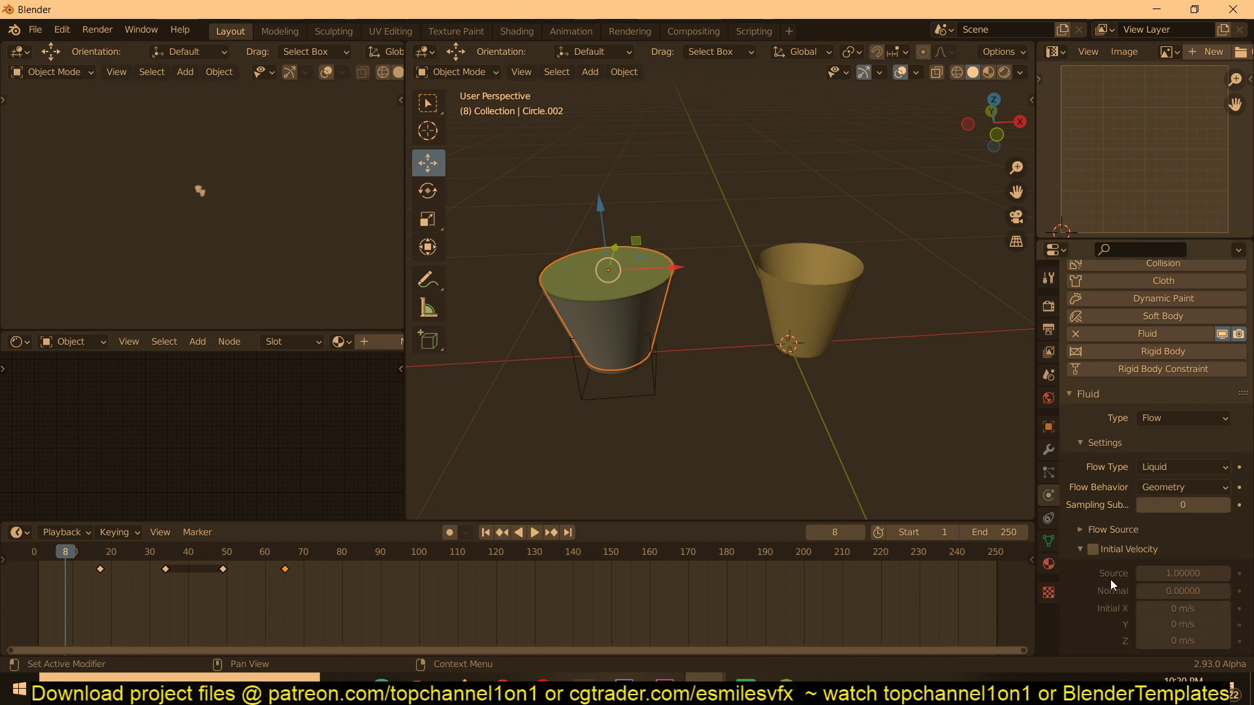
pyautogui.click(1140, 528)
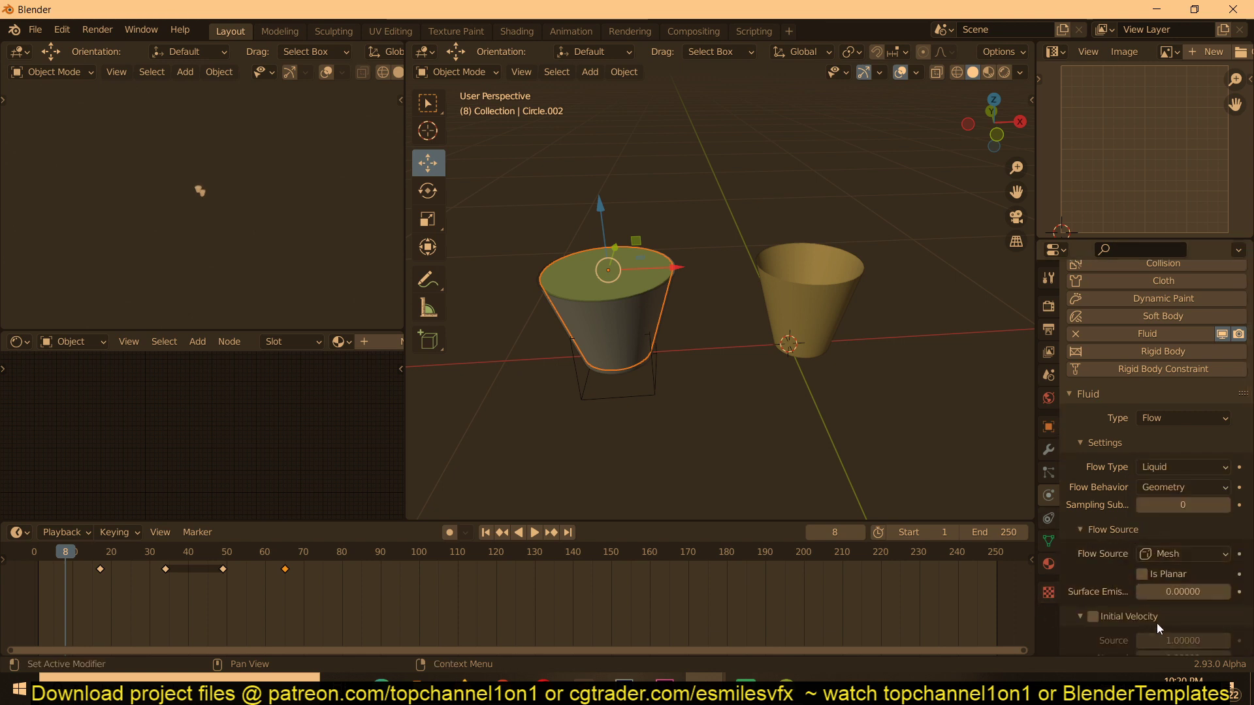
pyautogui.scroll(-2, 1156, 623)
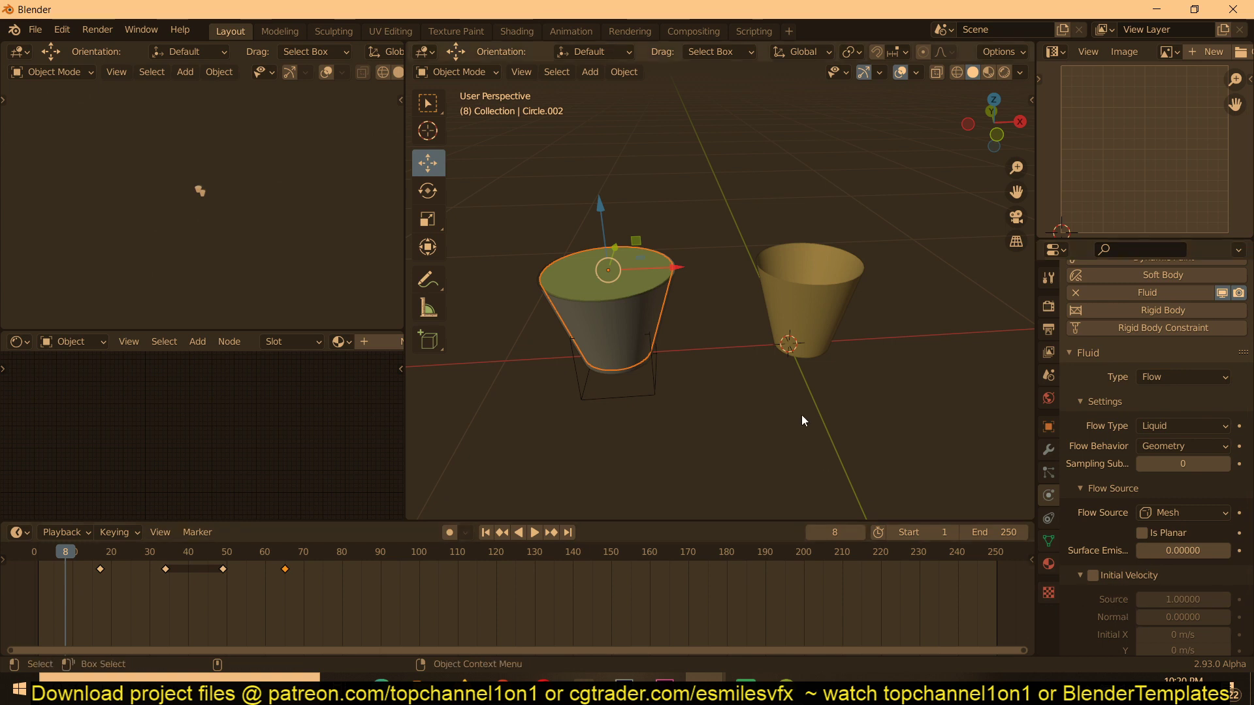
# - Add a cube mesh in front view and move it up and over toward the two cups
pyautogui.press('KP_1')
pyautogui.scroll(-3, 723, 371)
pyautogui.hotkey('shift', 'a')
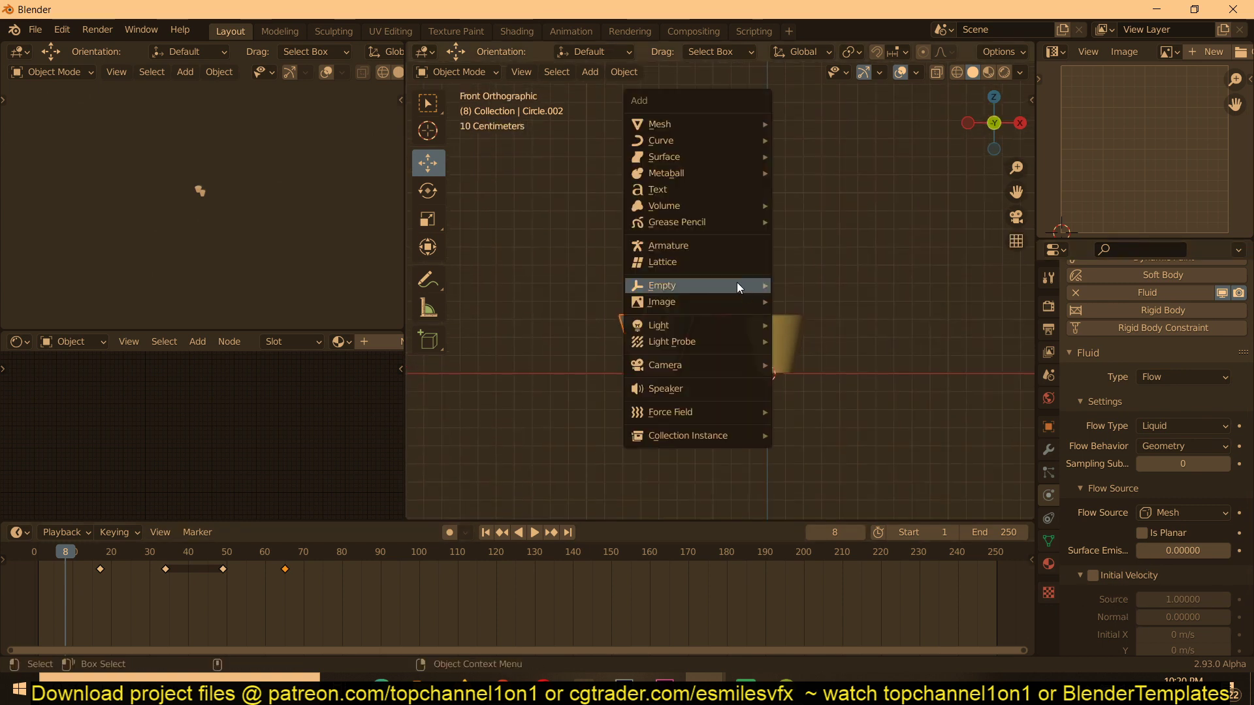
pyautogui.press('Escape')
pyautogui.hotkey('shift', 'a')
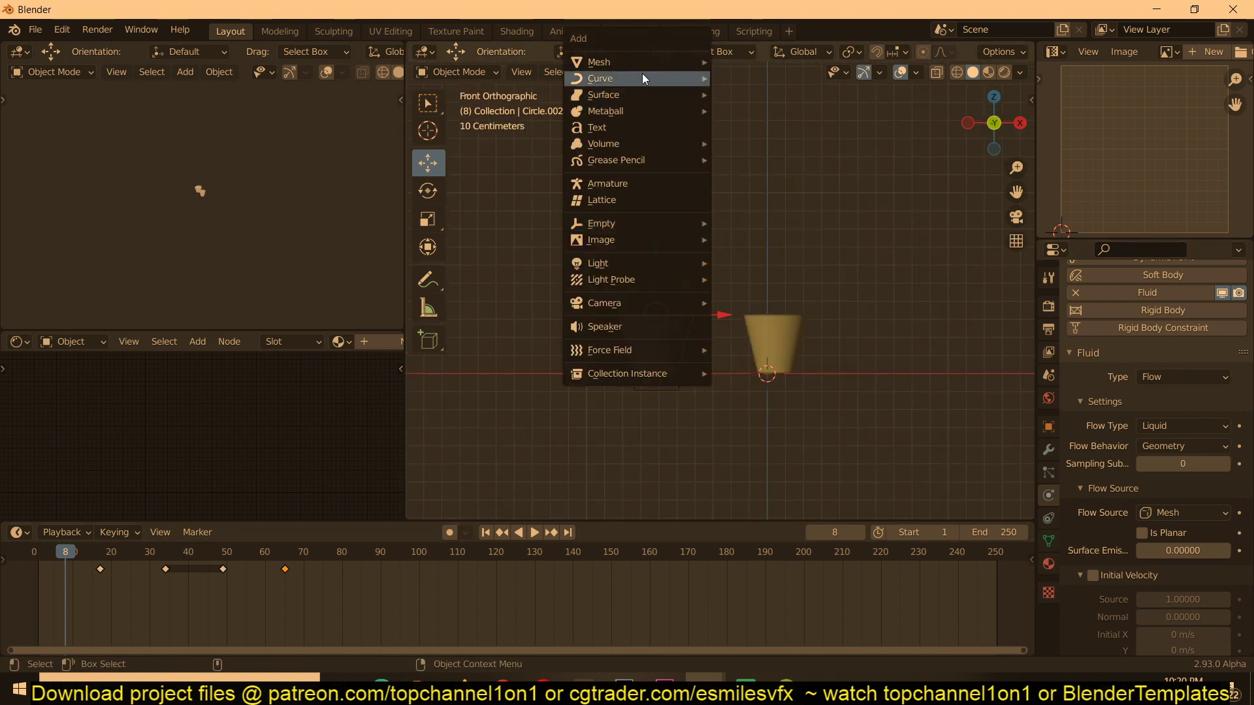
pyautogui.moveTo(645, 65)
pyautogui.click(809, 73)
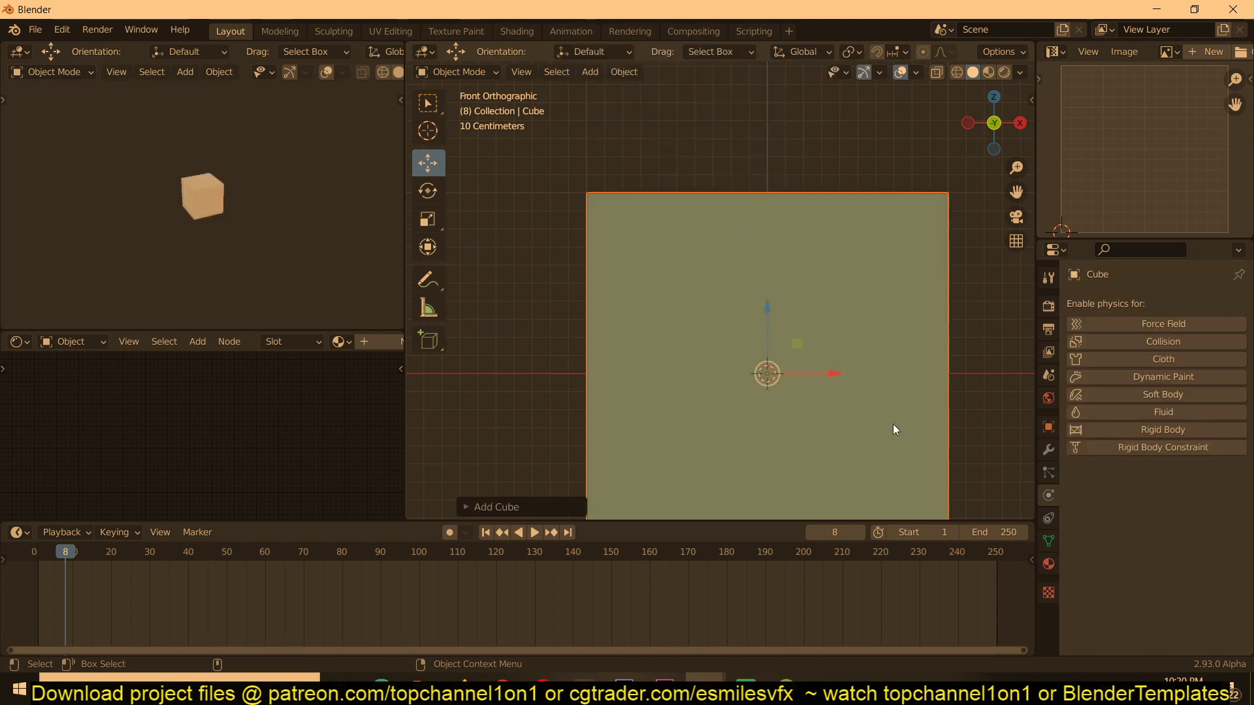
pyautogui.keyDown('shift'); pyautogui.moveTo(842, 378); pyautogui.dragTo(831, 324, button='middle'); pyautogui.keyUp('shift')
pyautogui.press('g')
pyautogui.click(791, 208)
# - In wireframe top view, scale the cube down around both cups and narrow it along Y
pyautogui.scroll(-3, 817, 337)
pyautogui.scroll(-1, 817, 337)
pyautogui.press('KP_7')
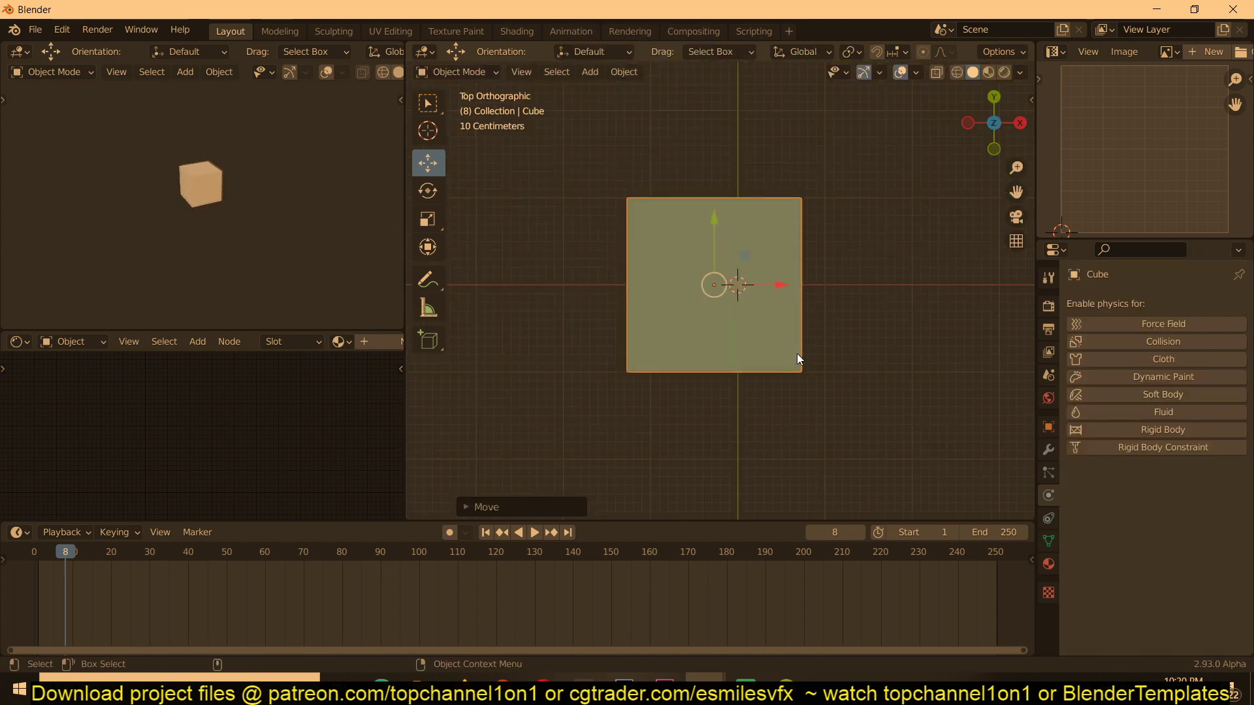
pyautogui.scroll(3, 797, 354)
pyautogui.press('z')
pyautogui.click(641, 337)
pyautogui.press('s')
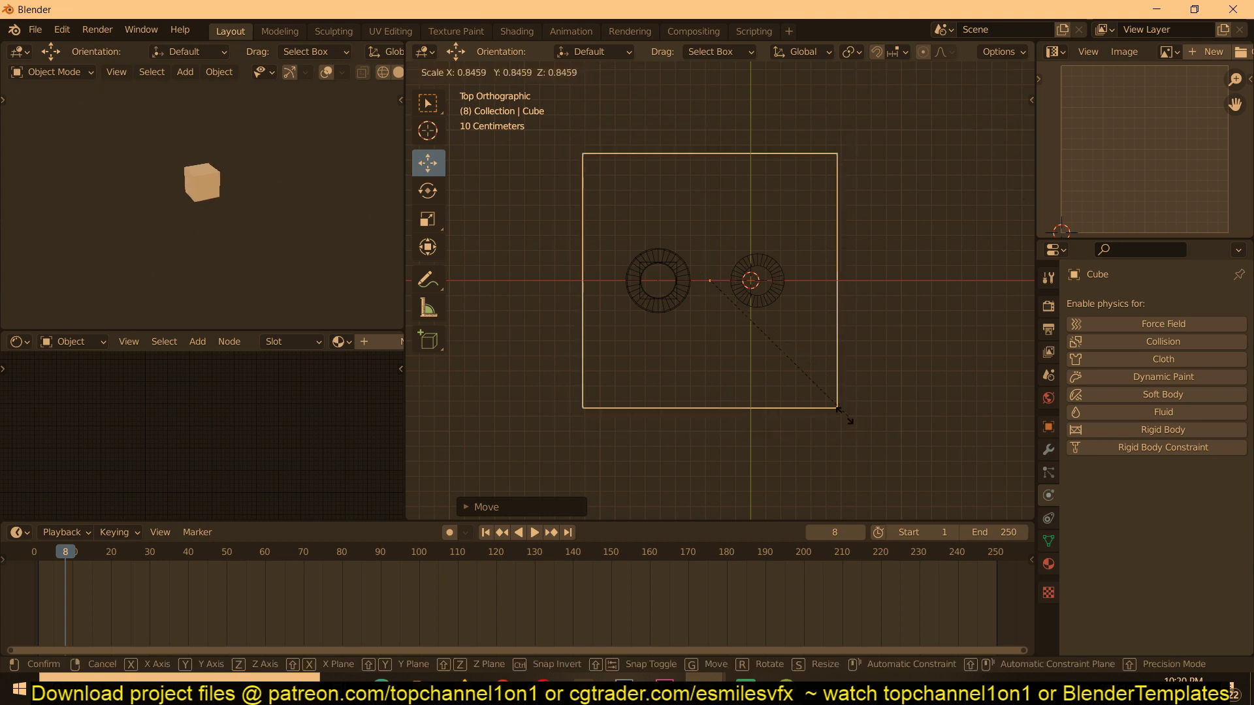
pyautogui.click(743, 414)
pyautogui.press('s')
pyautogui.rightClick(743, 414)
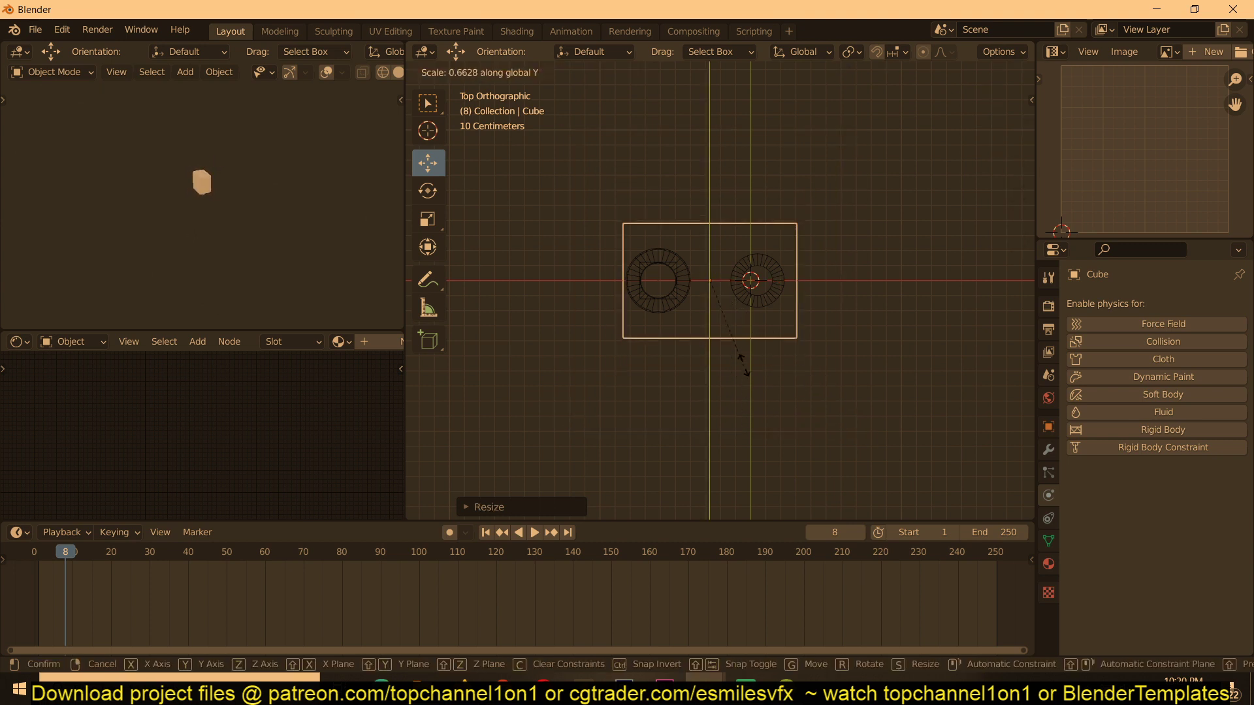
# - In front view, lower the cube over the cups and reduce its height along Z
pyautogui.press('KP_1')
pyautogui.scroll(3, 744, 387)
pyautogui.press('g')
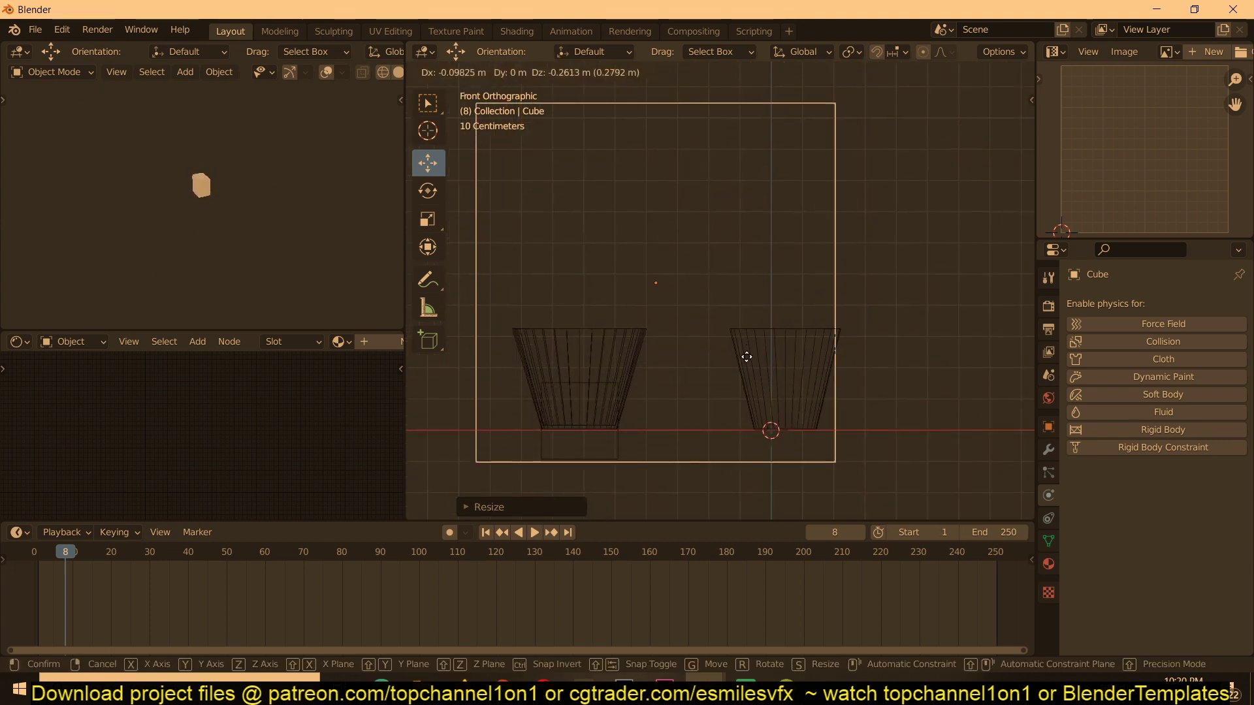
pyautogui.click(758, 361)
pyautogui.scroll(-1, 770, 369)
pyautogui.press('s')
pyautogui.press('z')
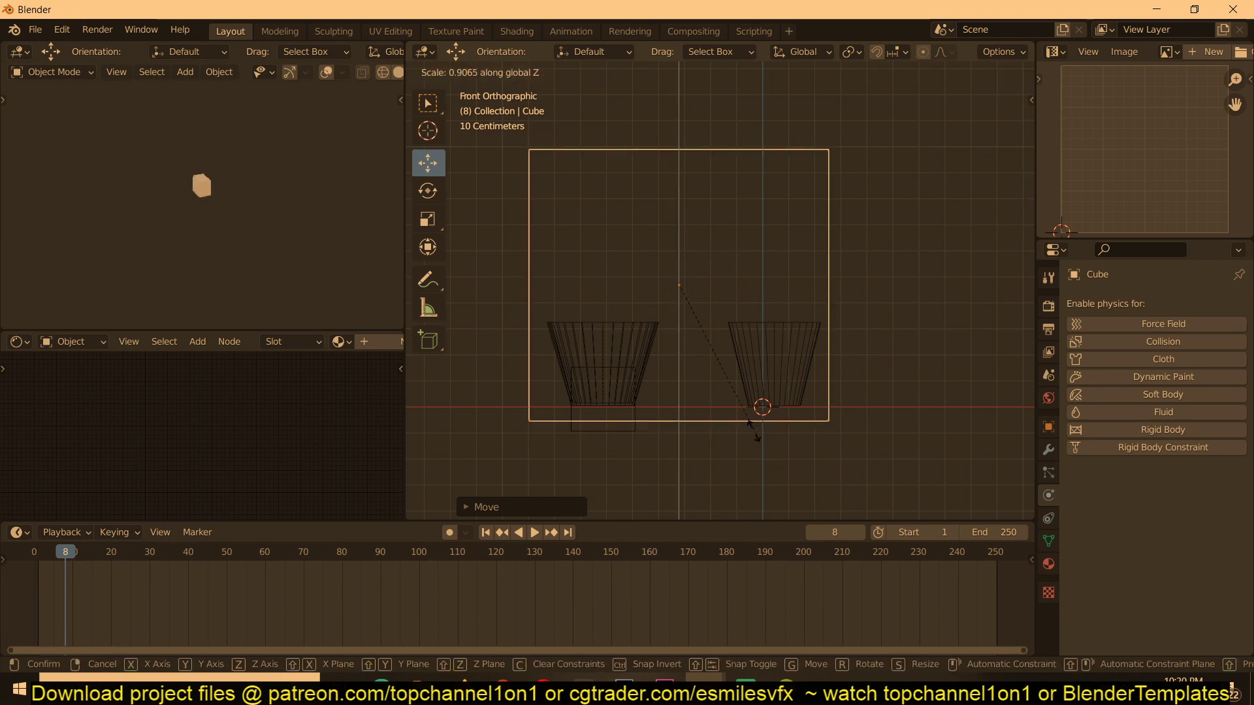
pyautogui.click(733, 412)
# - Reposition the cube so it encloses both cups, with its underside just below the cups' bases
pyautogui.press('g')
pyautogui.click(741, 442)
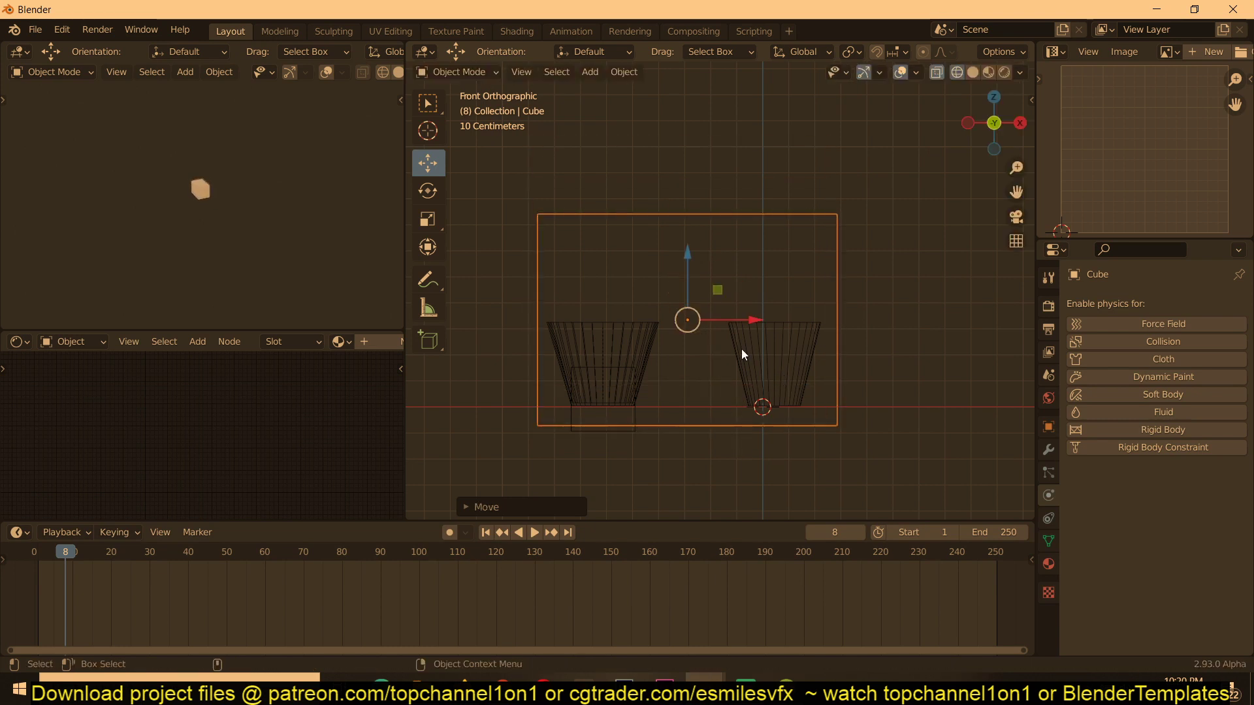
pyautogui.moveTo(742, 349); pyautogui.dragTo(726, 388, button='middle')
pyautogui.press('KP_1')
pyautogui.scroll(1, 729, 395)
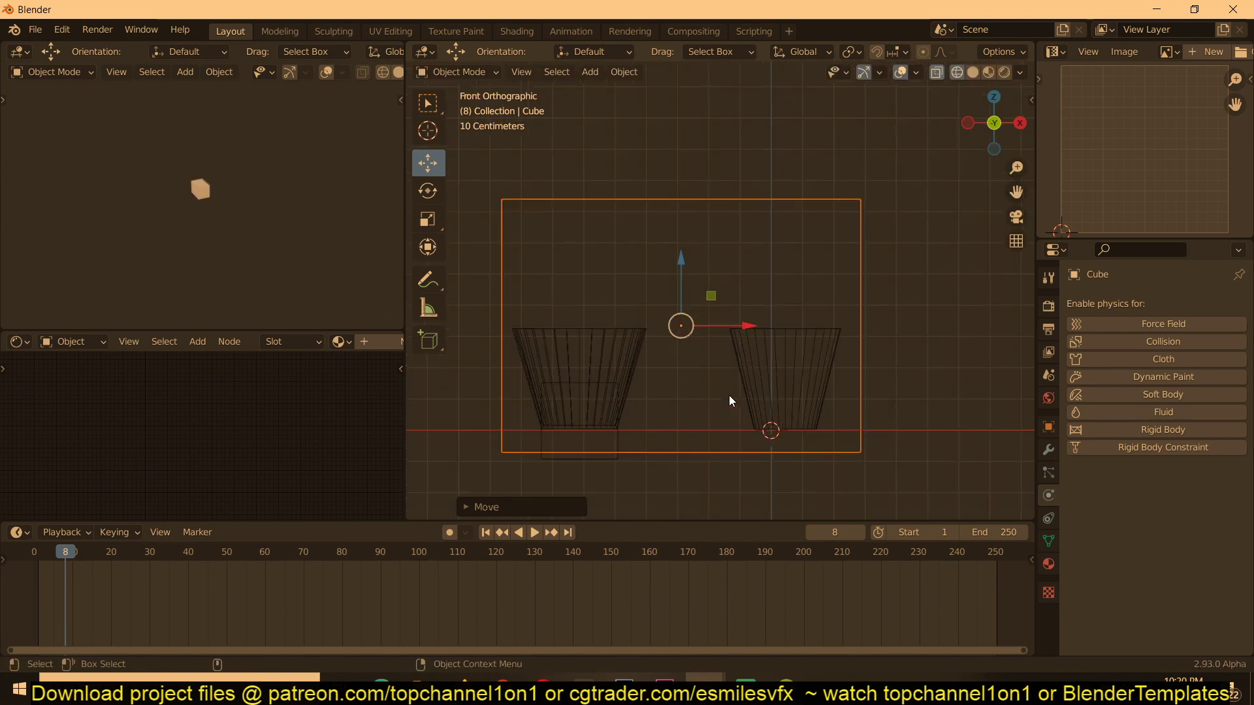
pyautogui.press('g')
pyautogui.click(730, 376)
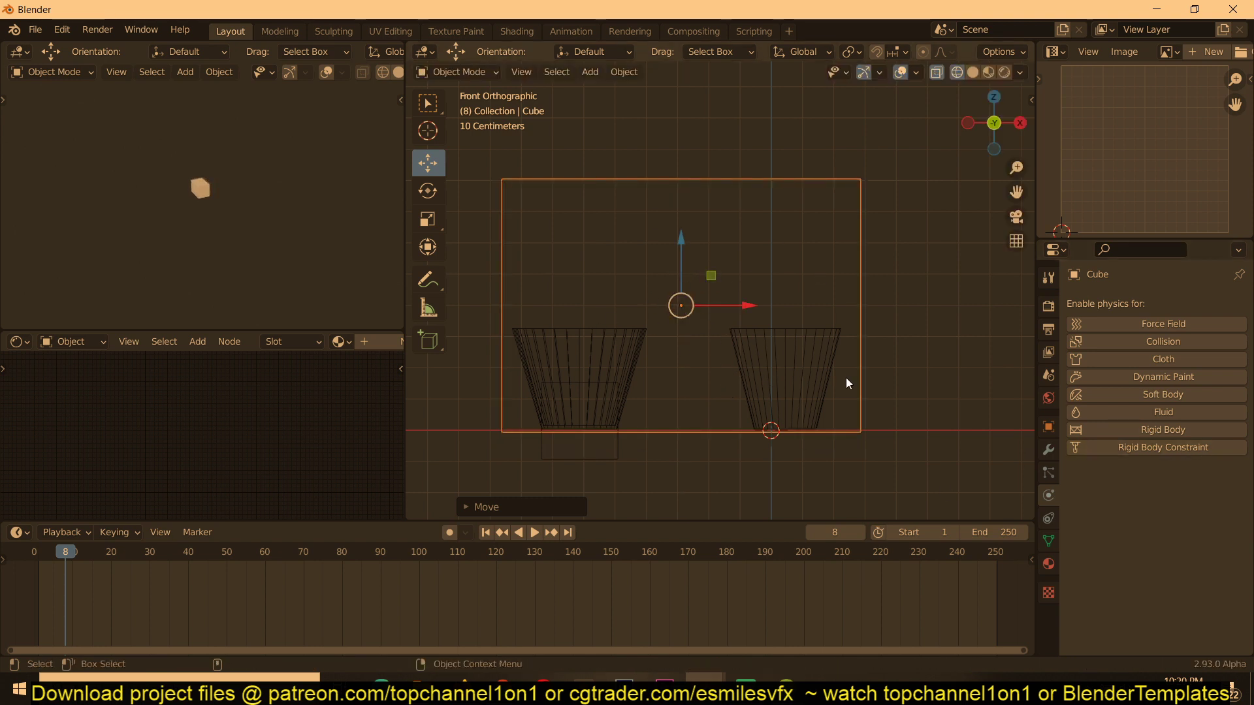
# - Add fluid physics to the cube as a Domain with Domain Type Liquid
pyautogui.click(1175, 408)
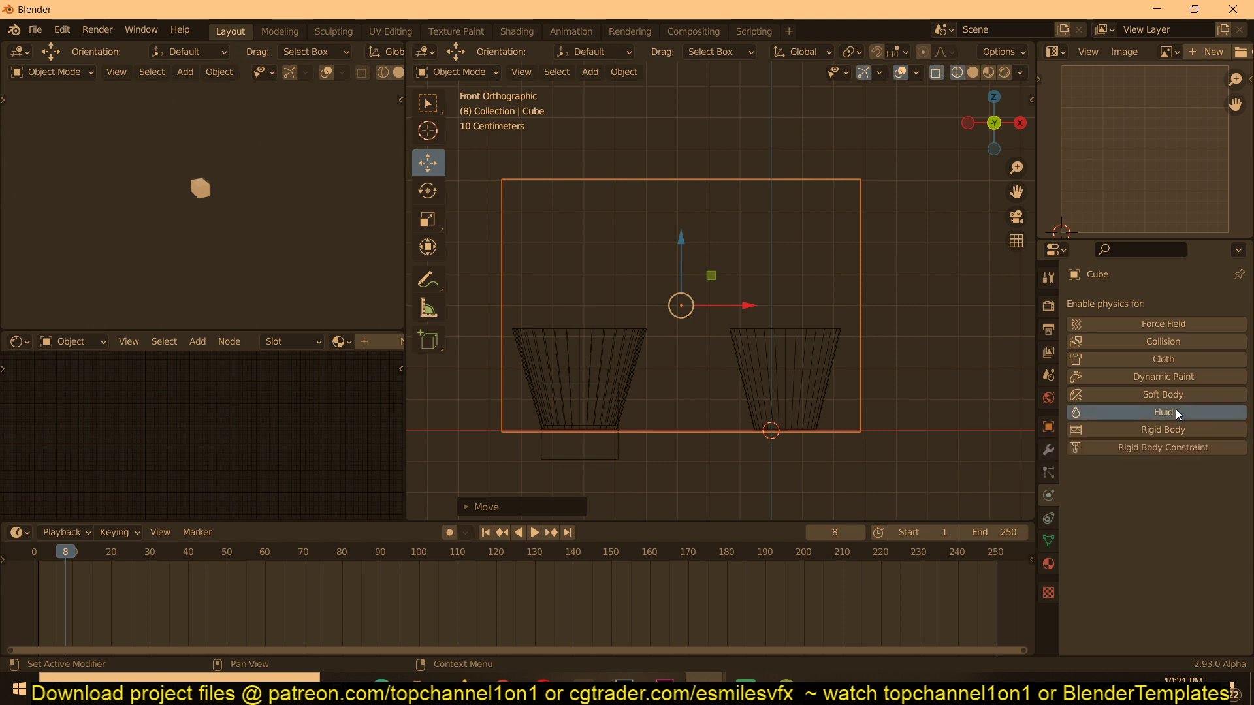
pyautogui.click(1162, 499)
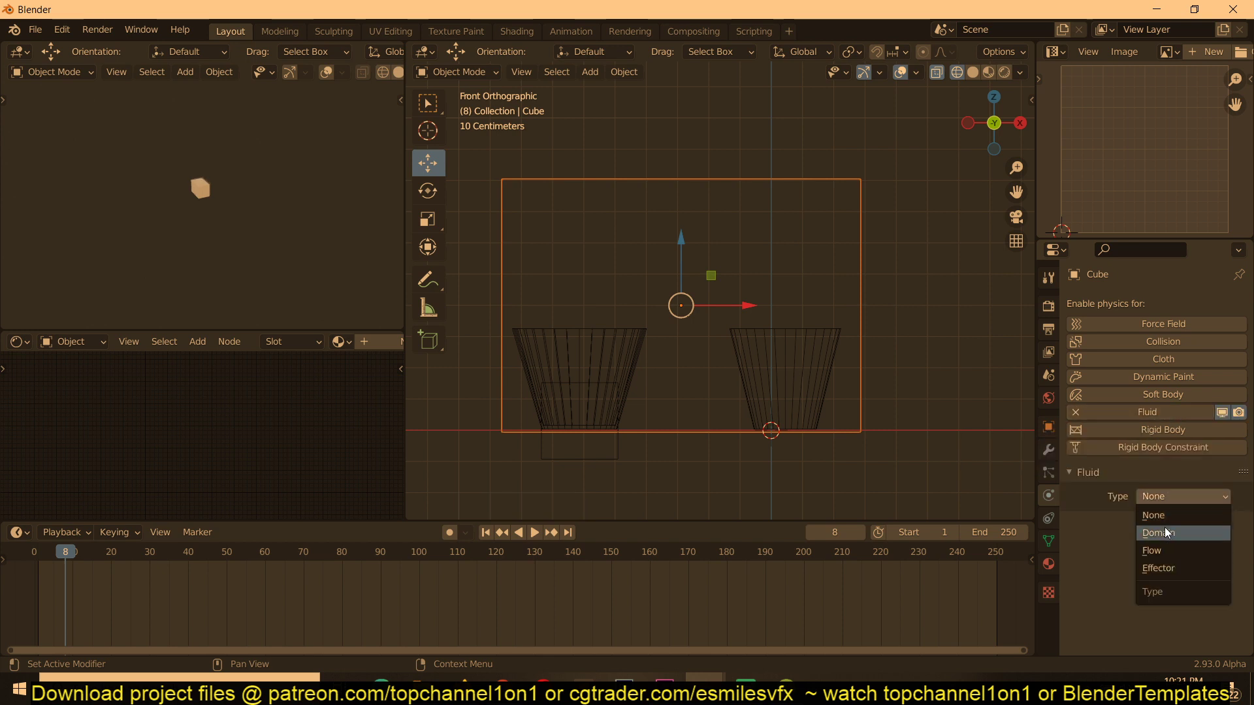
pyautogui.click(1165, 527)
pyautogui.click(1180, 543)
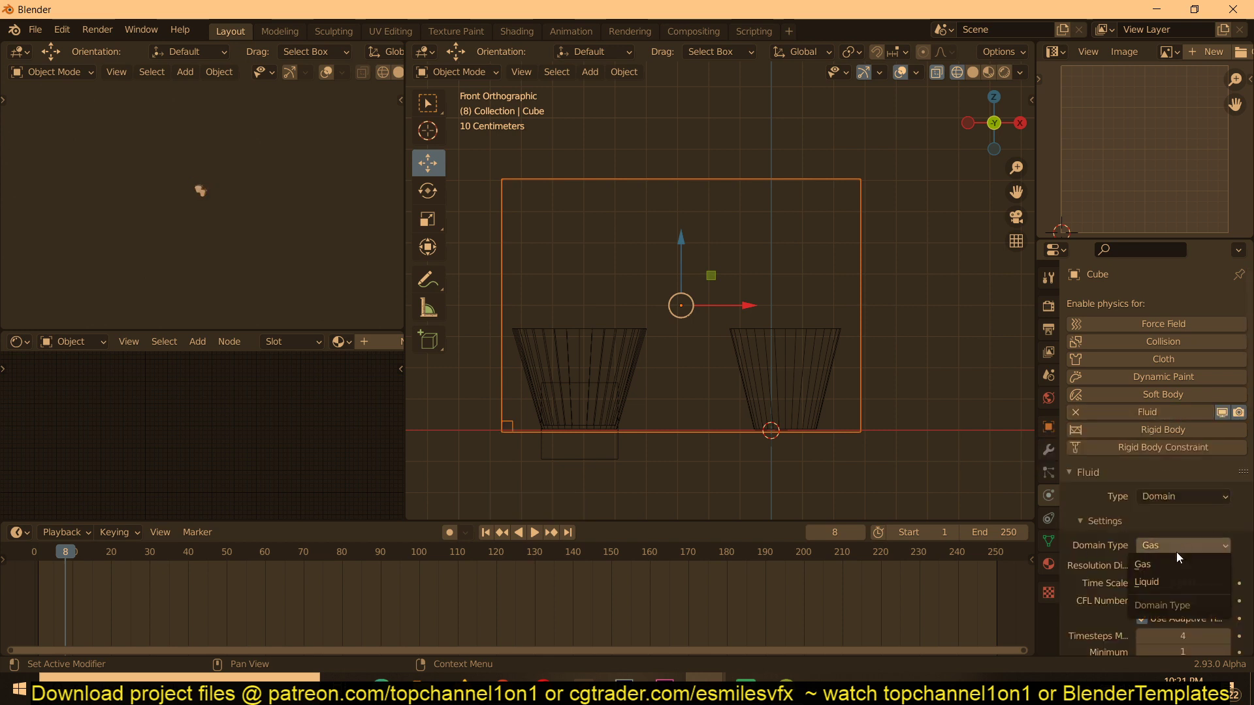
pyautogui.click(1169, 581)
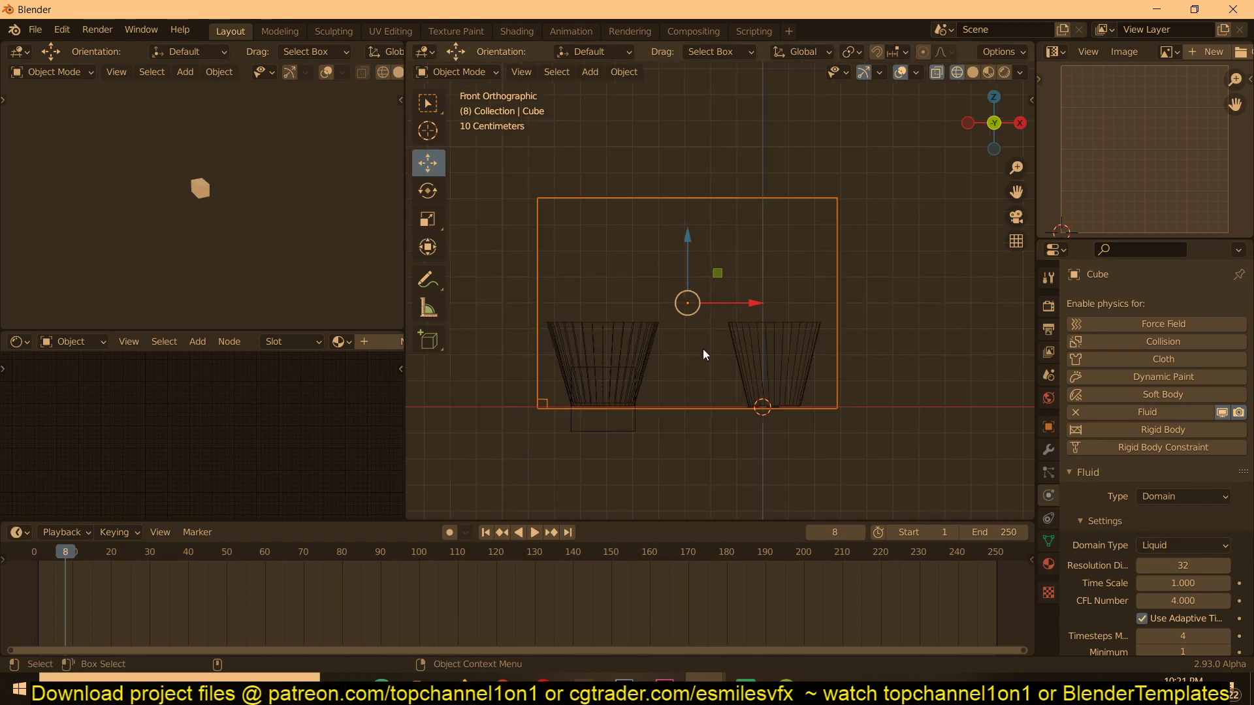
# - Play the liquid simulation to frame 44 and inspect the pouring particles in perspective and front view
pyautogui.moveTo(702, 349); pyautogui.dragTo(707, 417, button='middle')
pyautogui.scroll(-3, 839, 457)
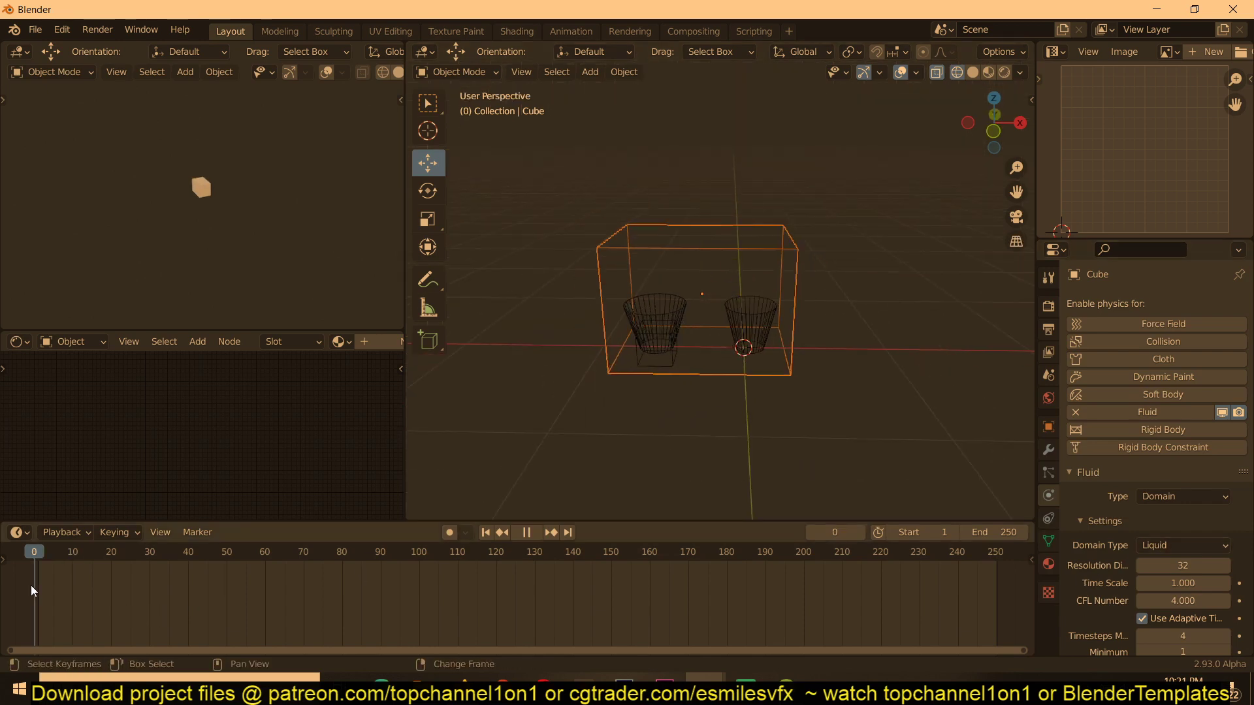
pyautogui.press('space')
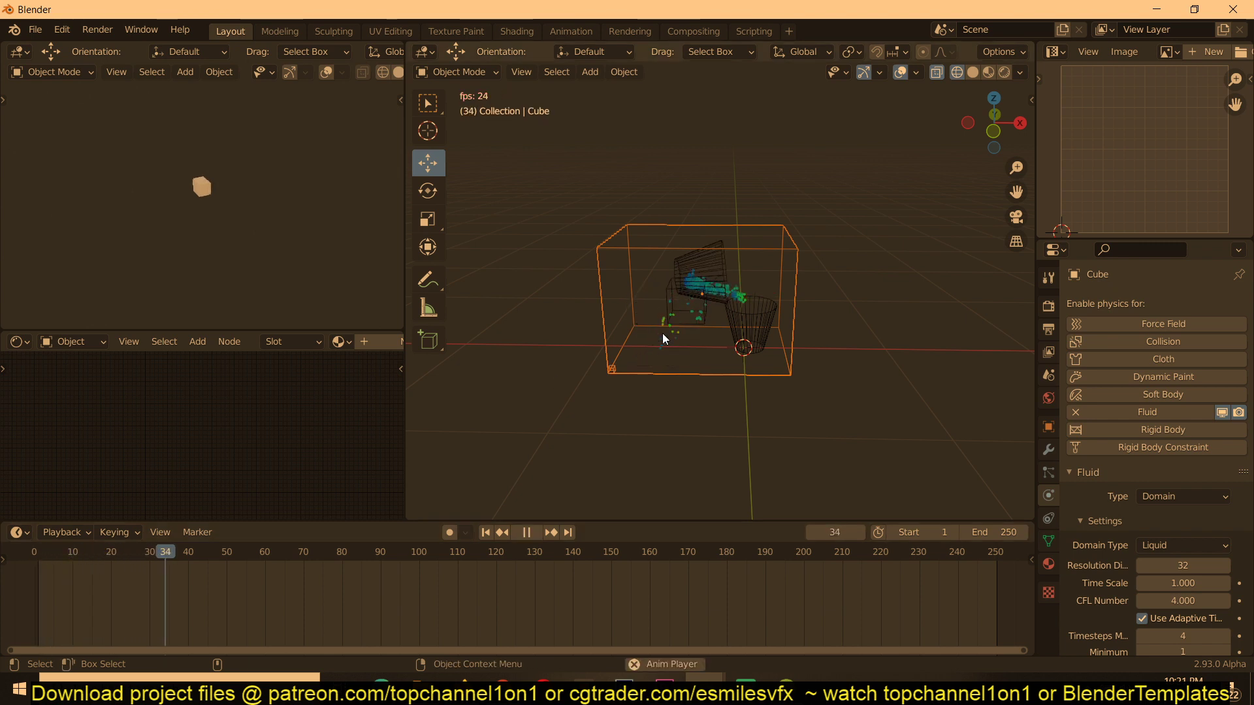
pyautogui.press('space')
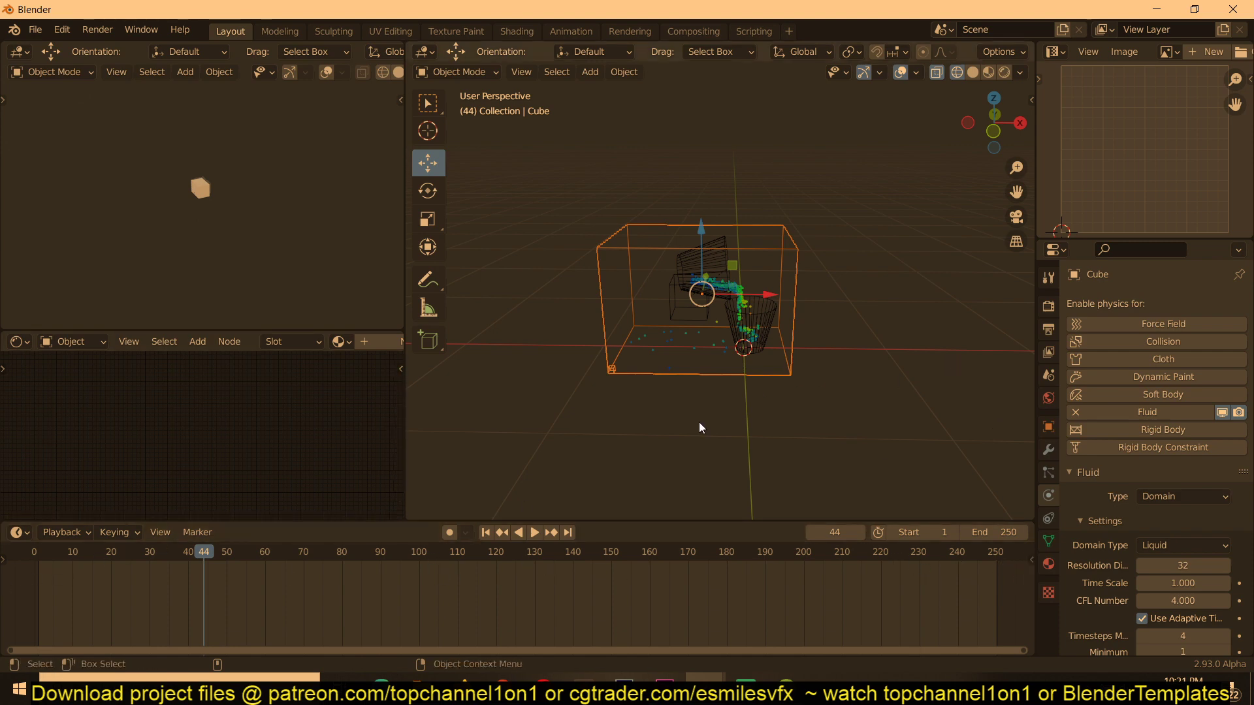
pyautogui.moveTo(723, 355); pyautogui.dragTo(653, 378, button='middle')
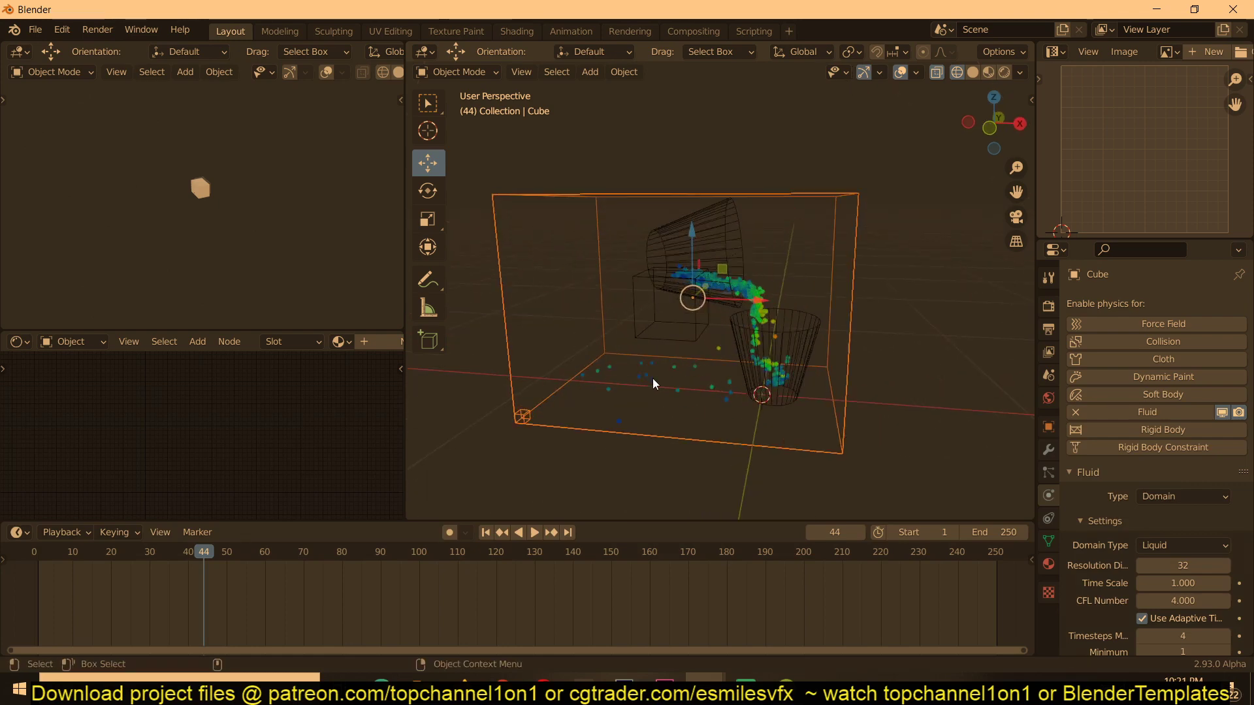
pyautogui.press('KP_1')
pyautogui.scroll(3, 652, 378)
pyautogui.scroll(-3, 543, 428)
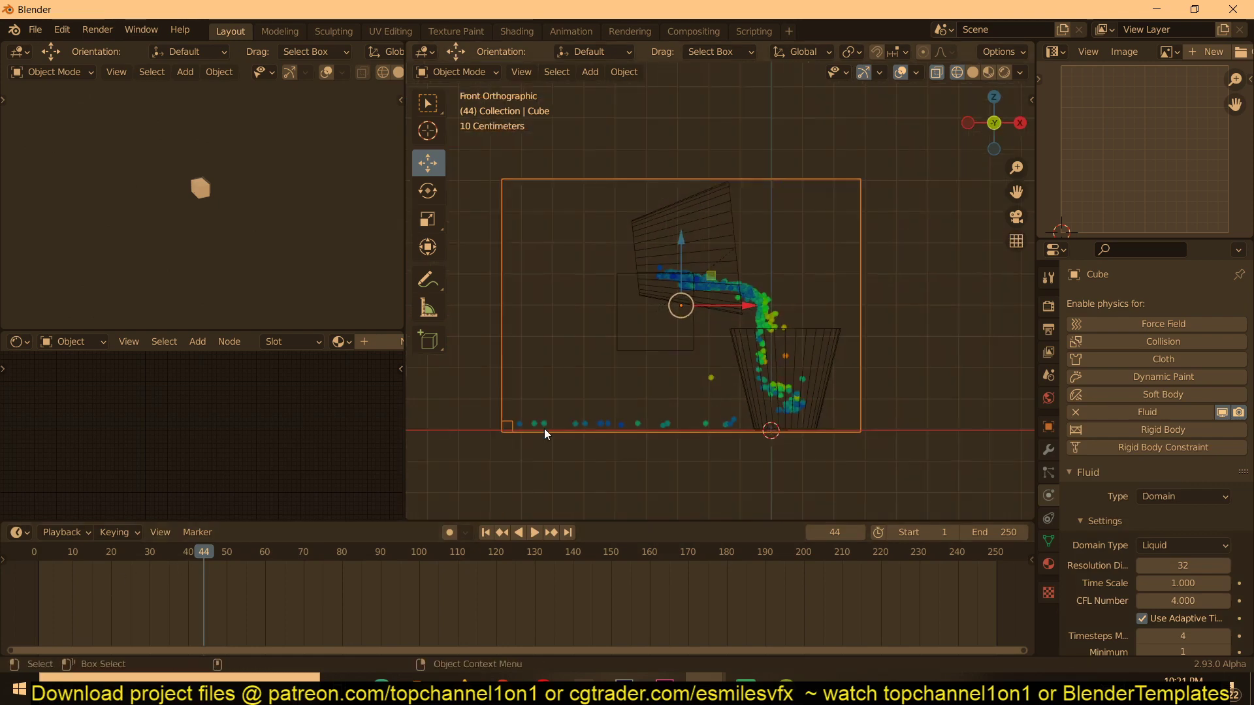
# - Replay the simulation from the start in front view and stop it at frame 133
pyautogui.hotkey('shift', 'Left')
pyautogui.press('space')
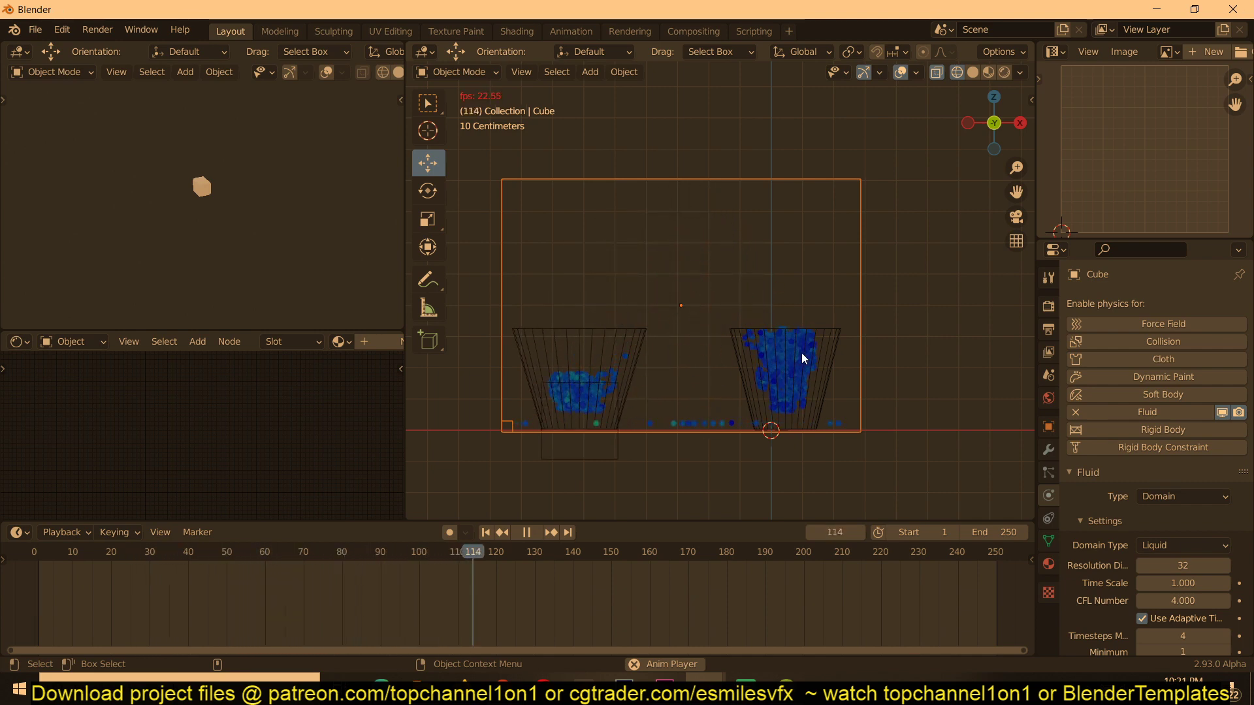
pyautogui.press('space')
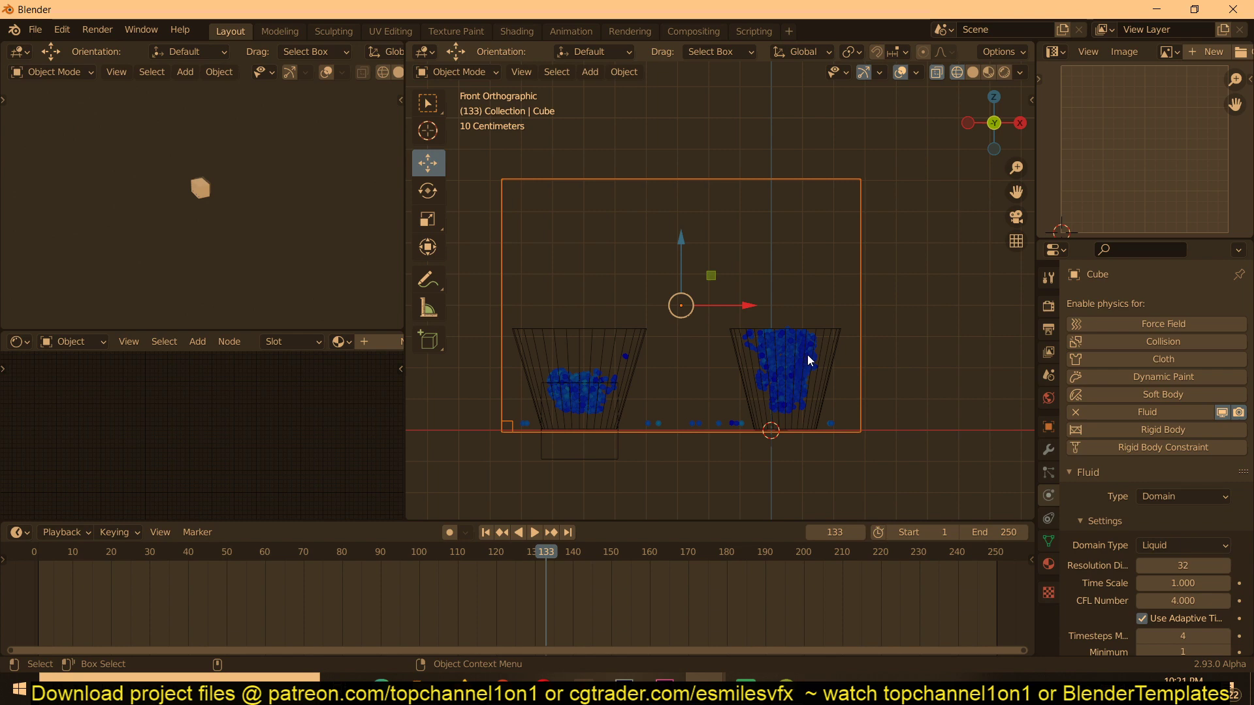
# - Return to frame 5, set the domain's Resolution Divisions to 62 and test the playback
pyautogui.click(54, 553)
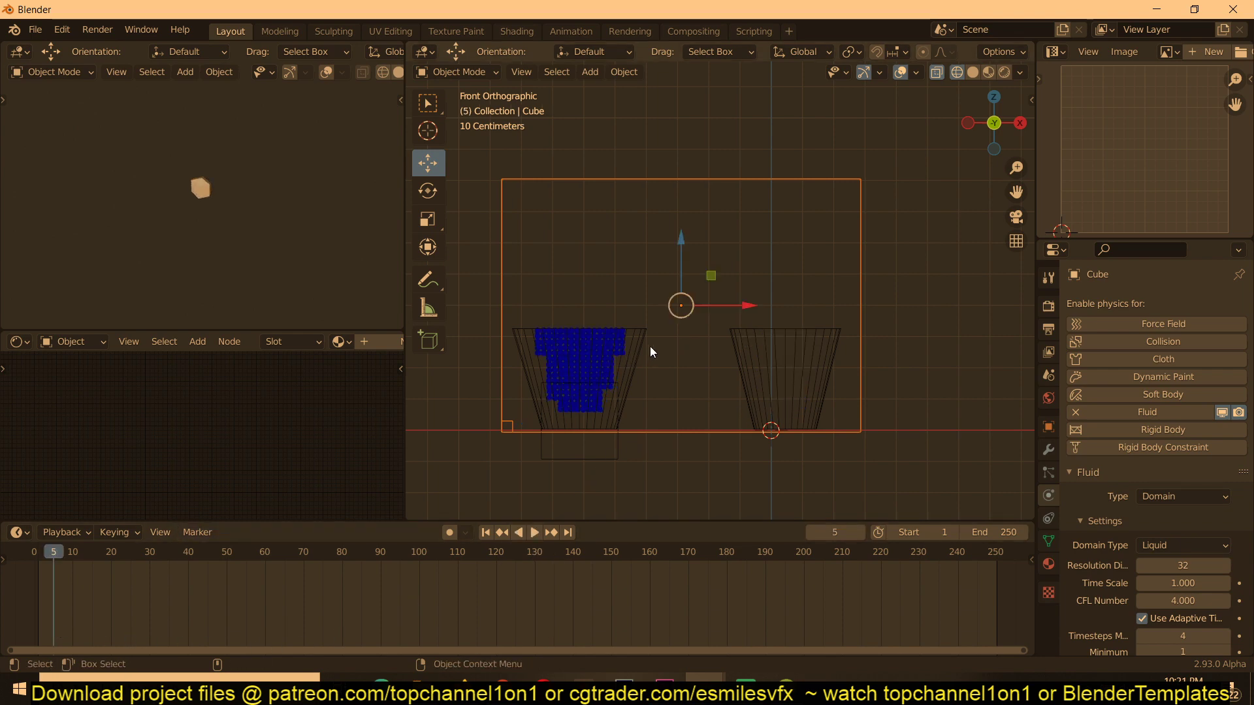
pyautogui.click(1190, 565)
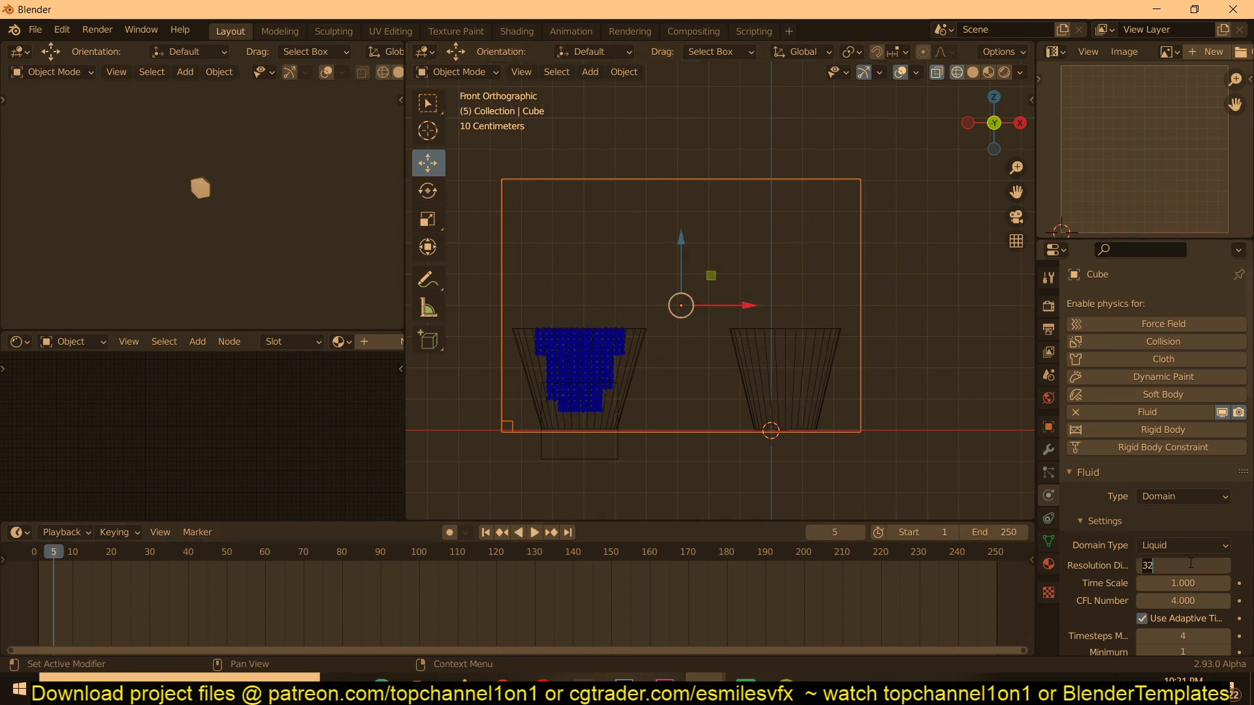
pyautogui.write('62')
pyautogui.press('Return')
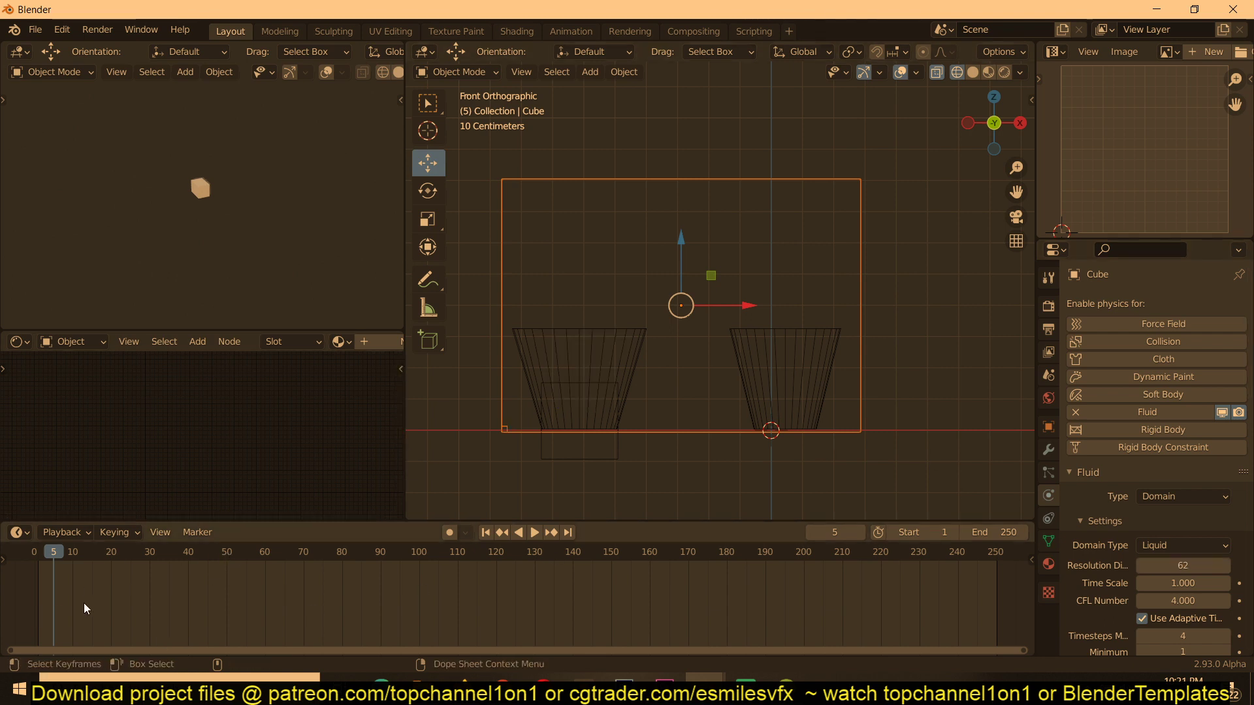
pyautogui.press('space')
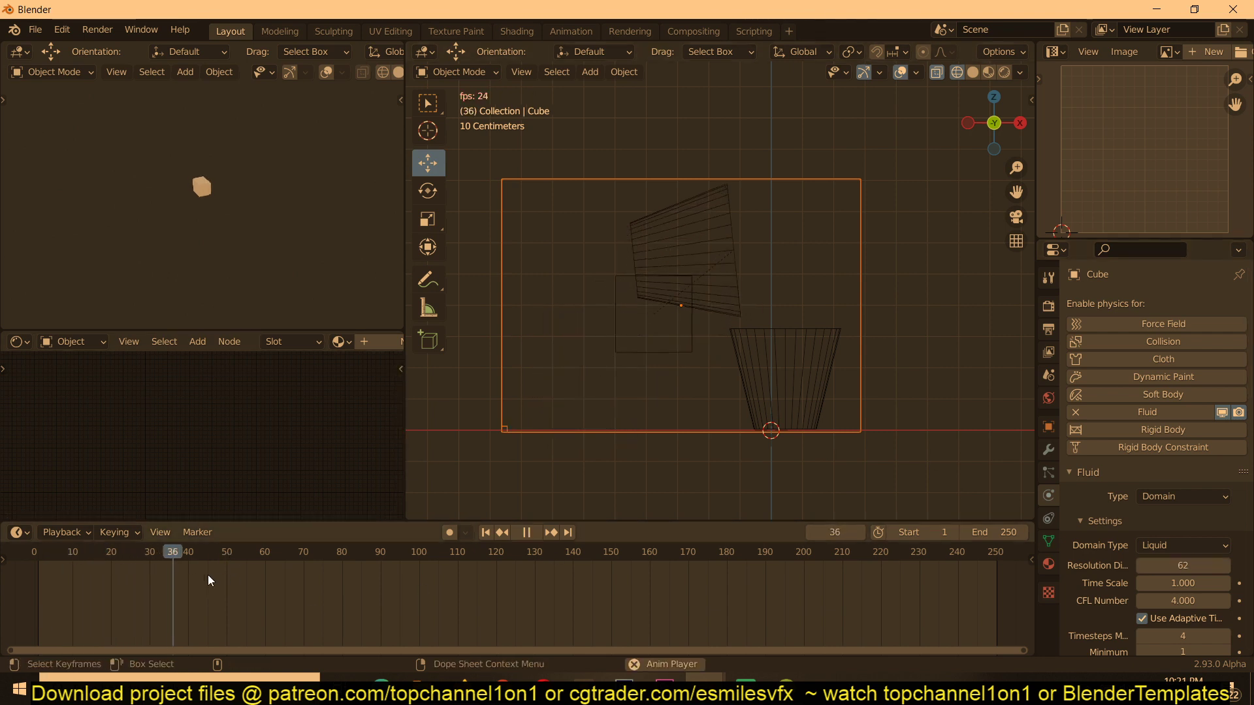
pyautogui.press('Escape')
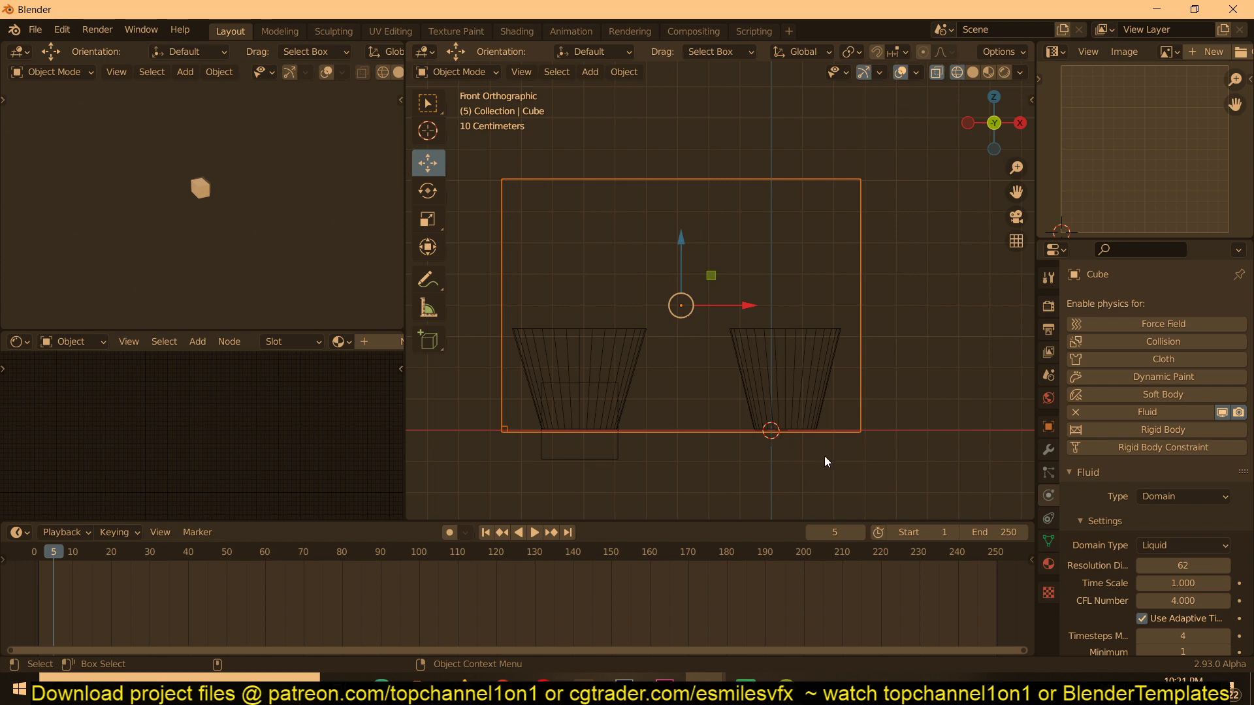
# - Look through the domain's liquid and cache settings, then replay the simulation from frame 0 and stop it at frame 33
pyautogui.scroll(-12, 1220, 595)
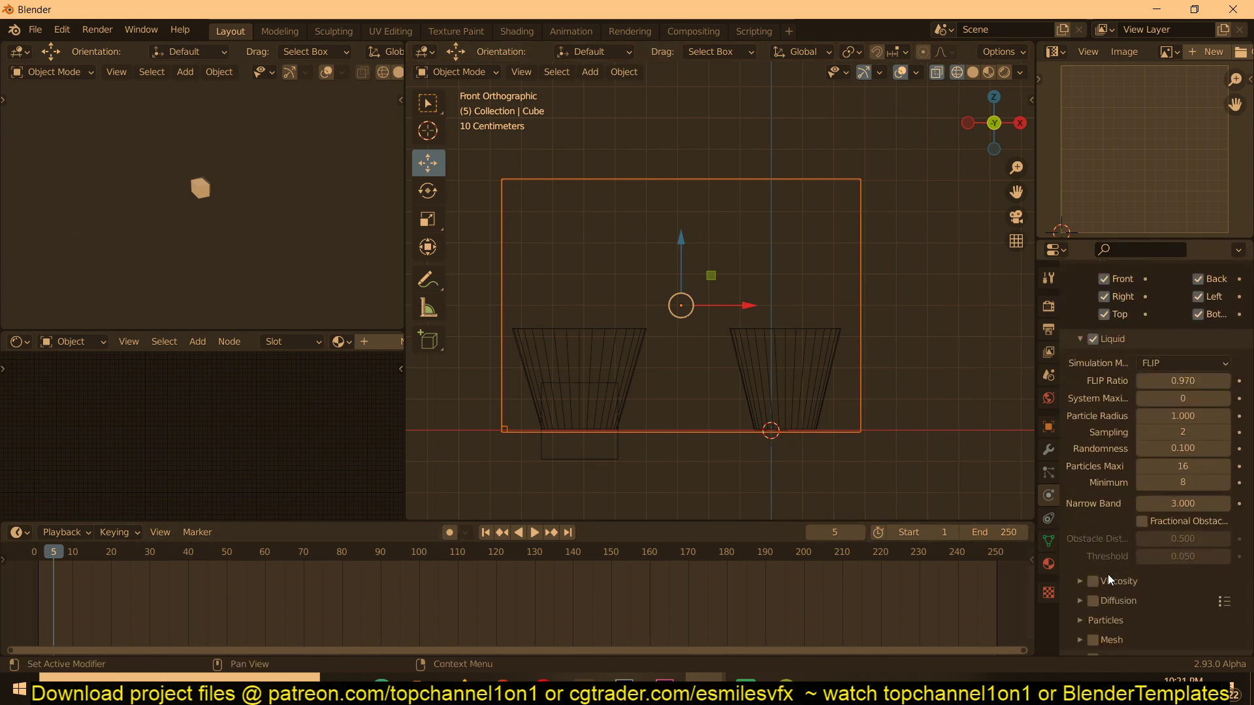
pyautogui.scroll(-8, 1108, 574)
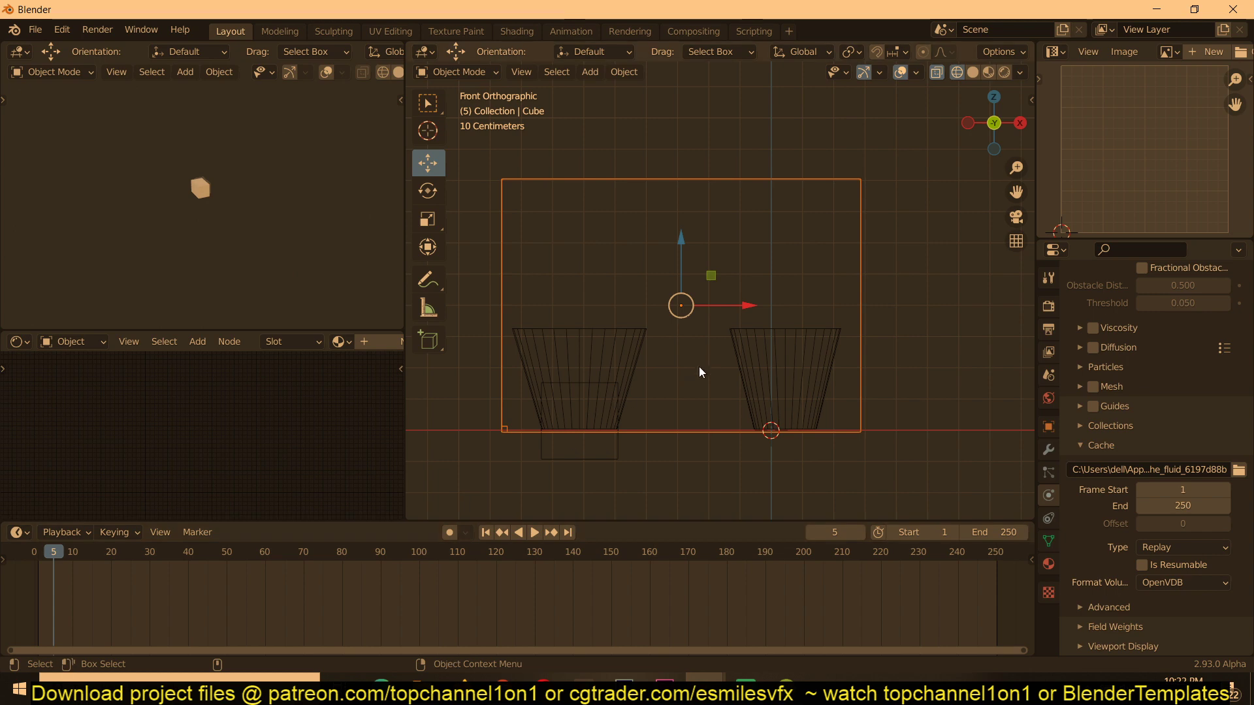
pyautogui.click(34, 591)
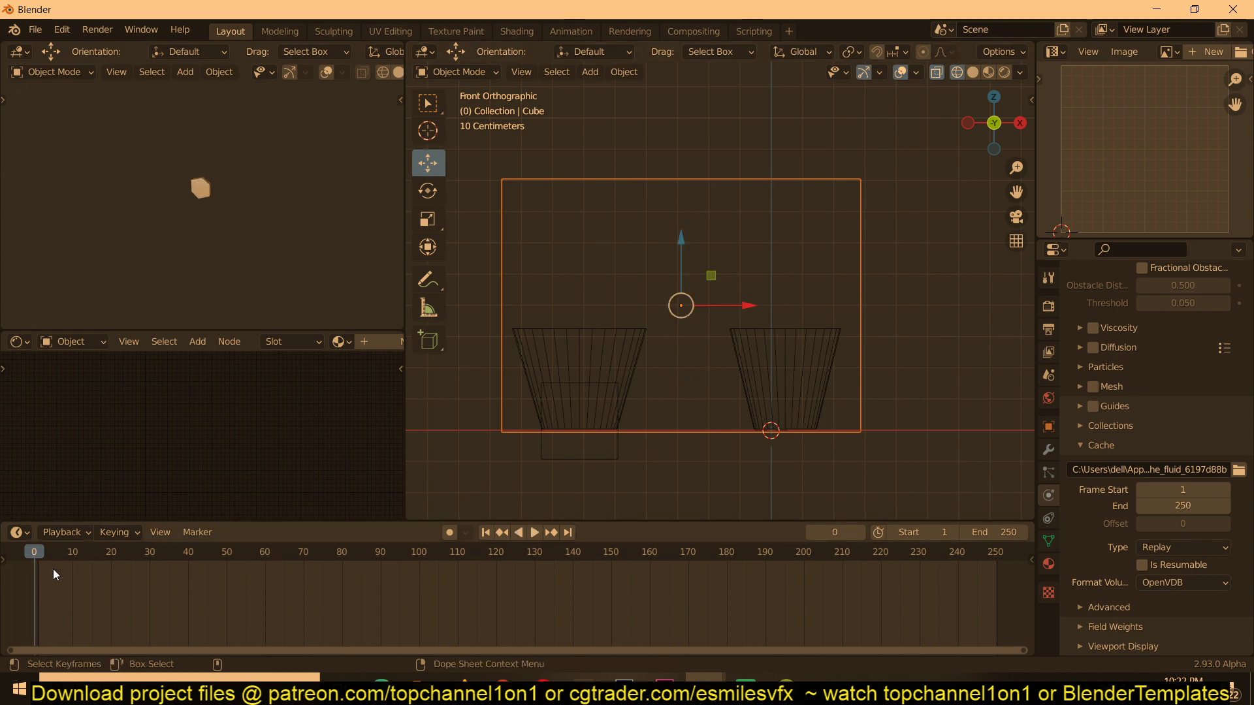
pyautogui.press('space')
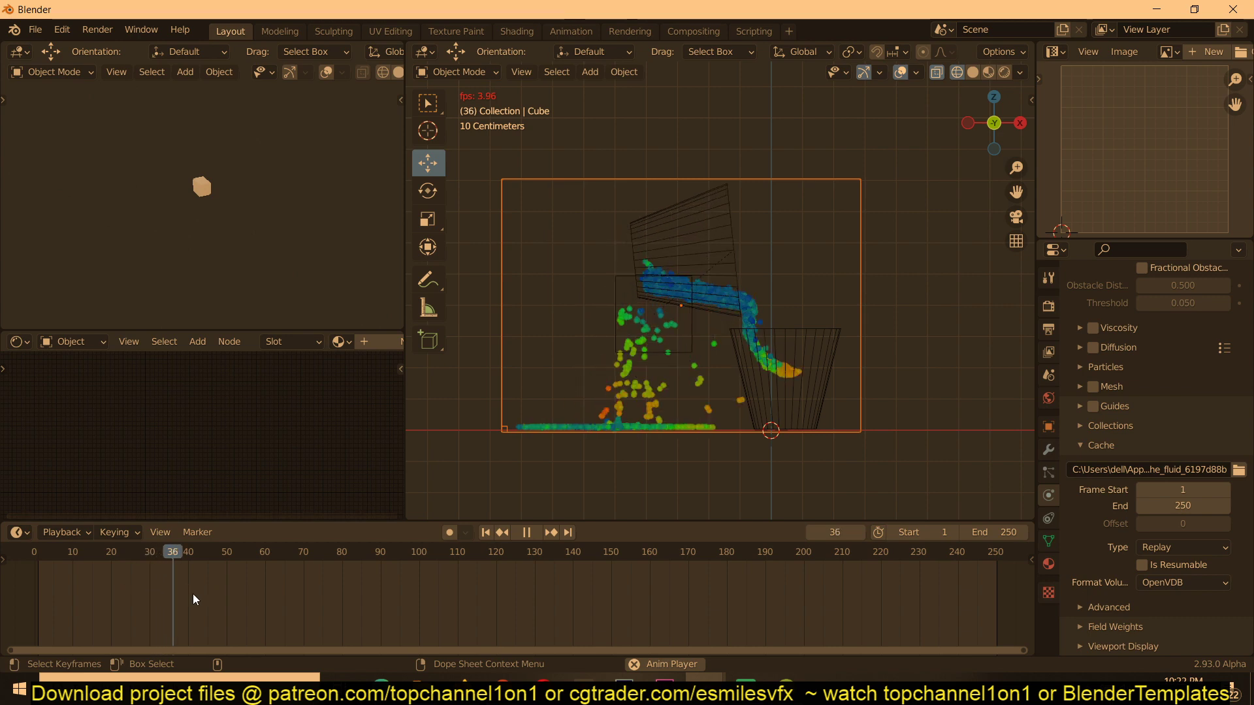
pyautogui.moveTo(201, 593); pyautogui.dragTo(33, 597)
pyautogui.press('space')
pyautogui.press('space')
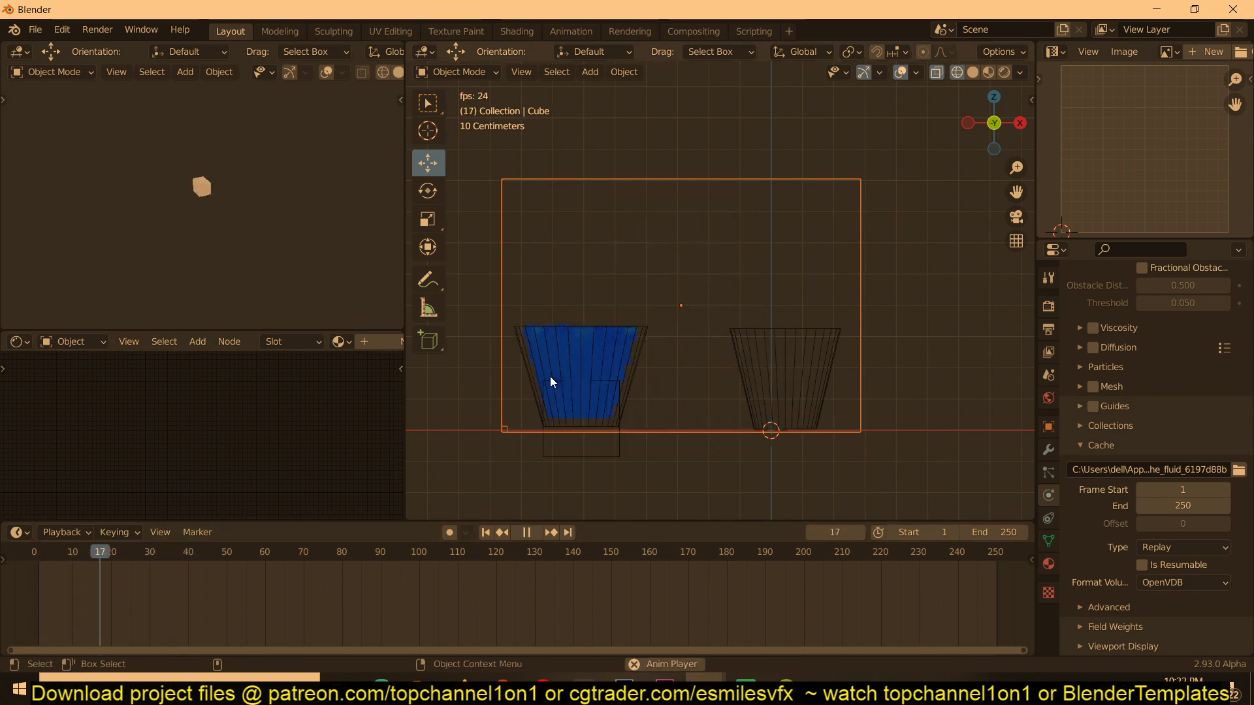
pyautogui.press('space')
# - Set the liquid domain's Time Scale to 4
pyautogui.scroll(8, 1104, 522)
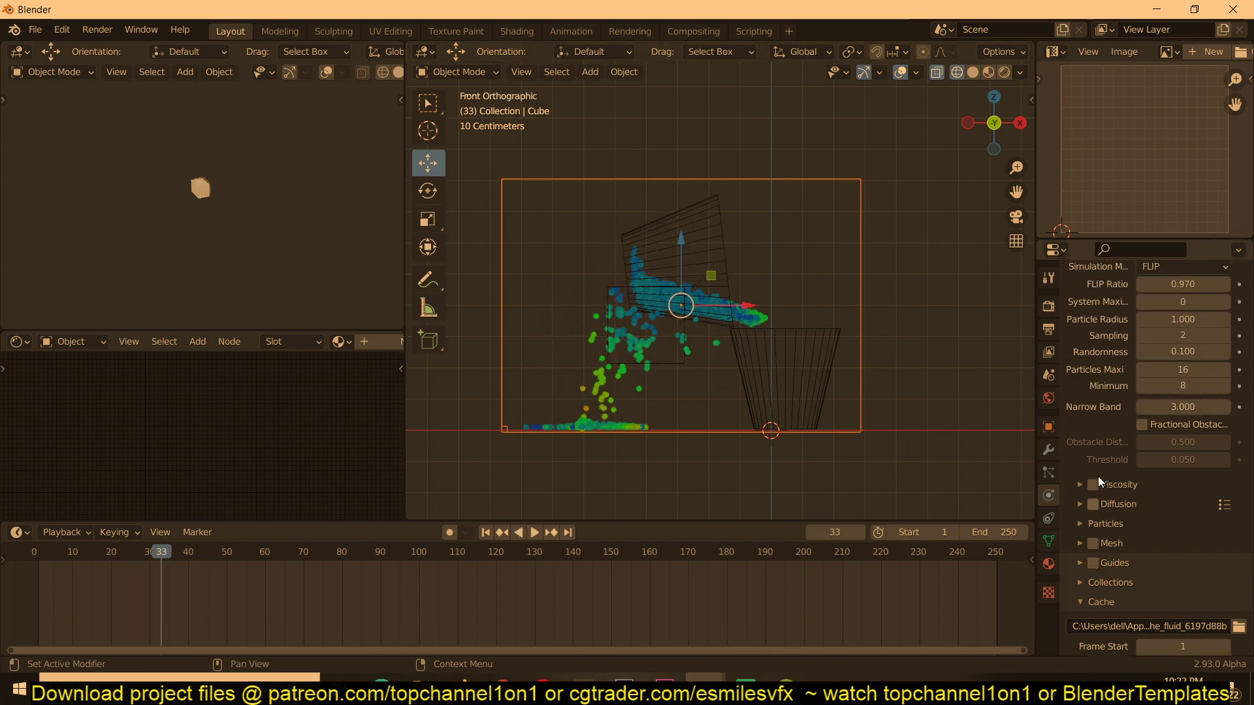
pyautogui.scroll(10, 1098, 476)
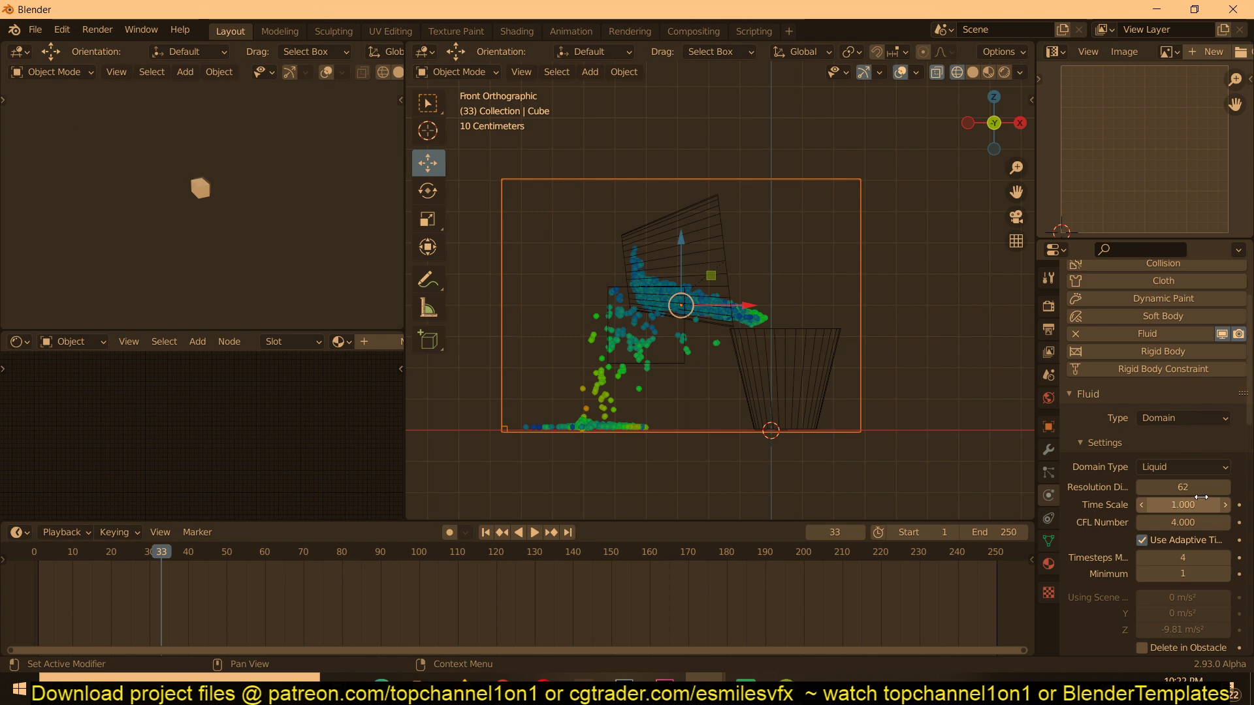
pyautogui.doubleClick(1182, 505)
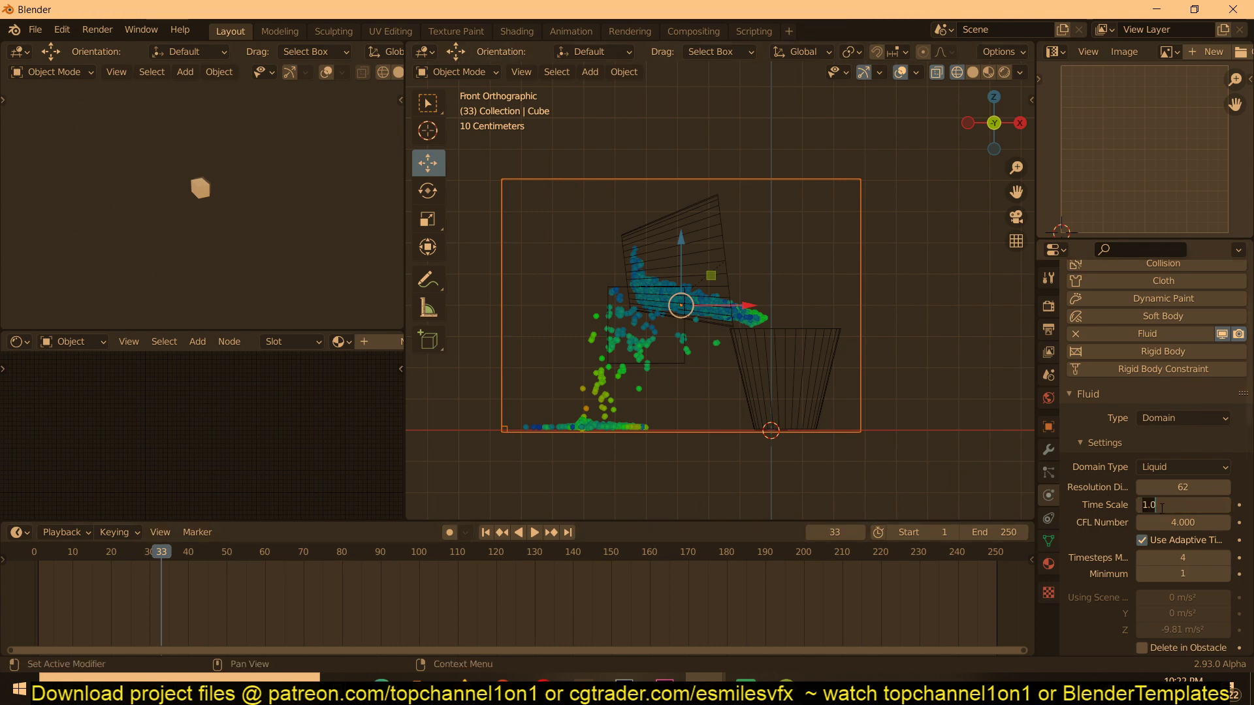
pyautogui.write('4')
pyautogui.press('Return')
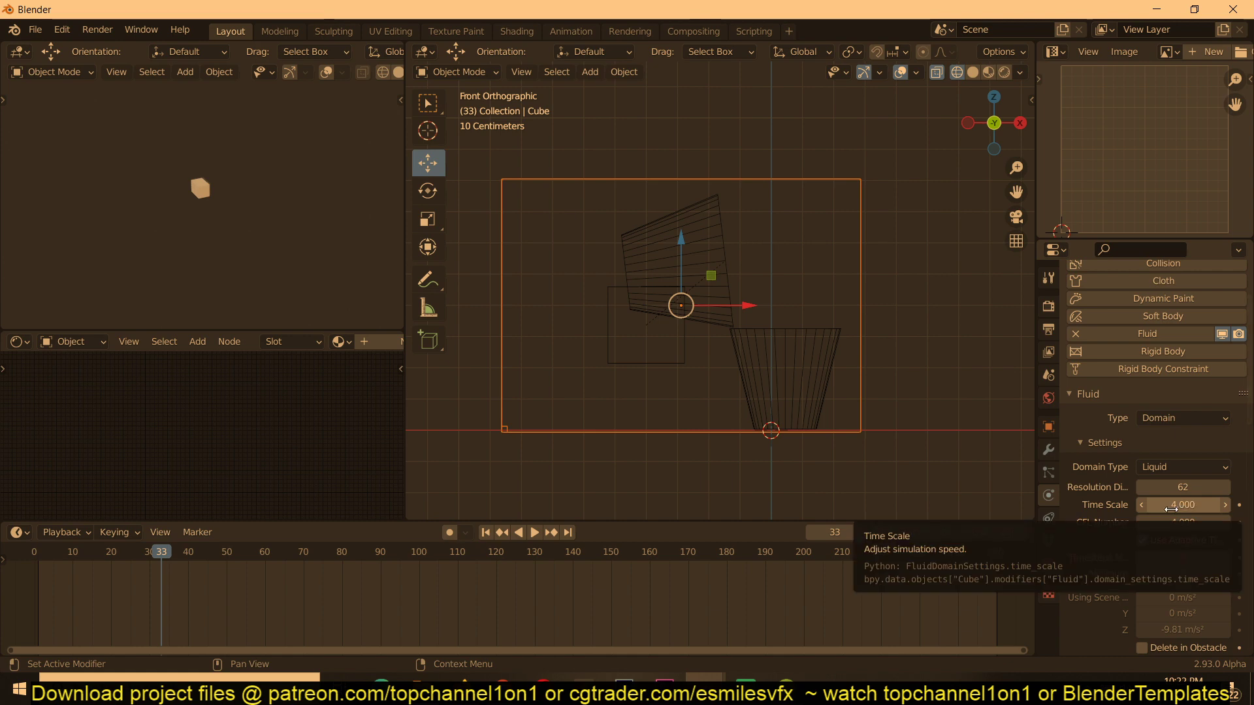
# - Play the simulation from frame 0 to frame 24 and inspect the liquid in the tilting cup from several perspective angles
pyautogui.click(17, 572)
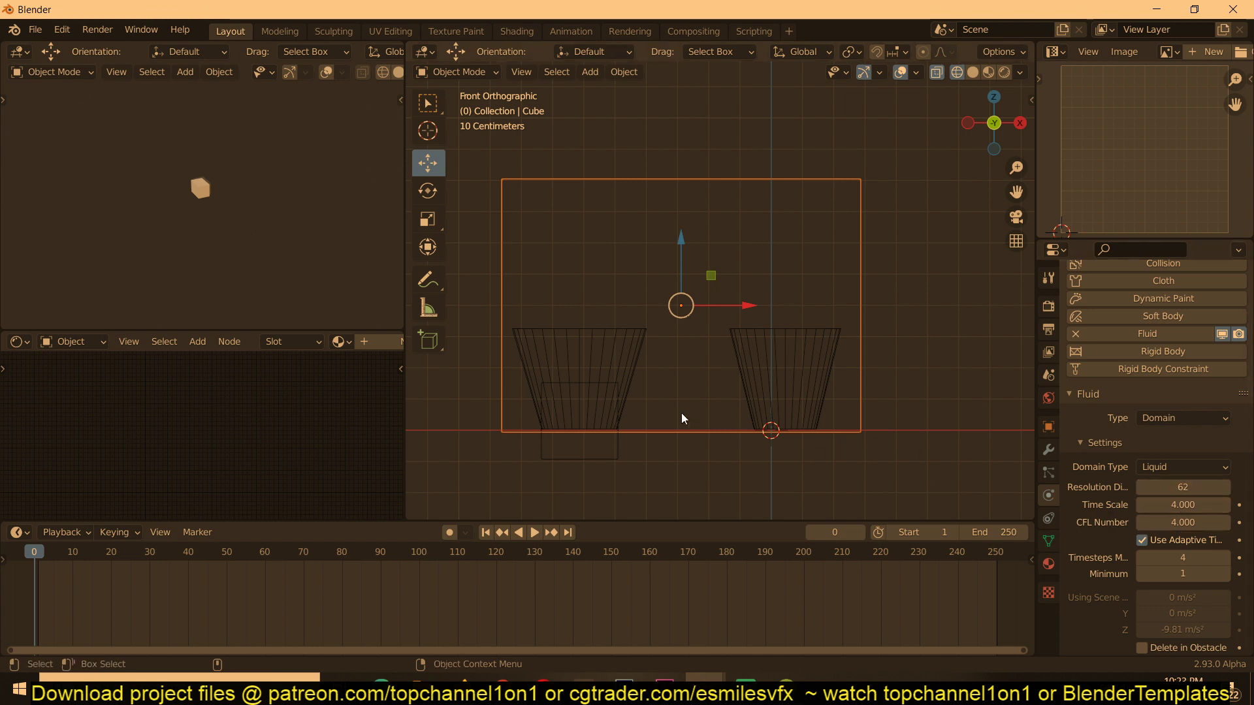
pyautogui.press('space')
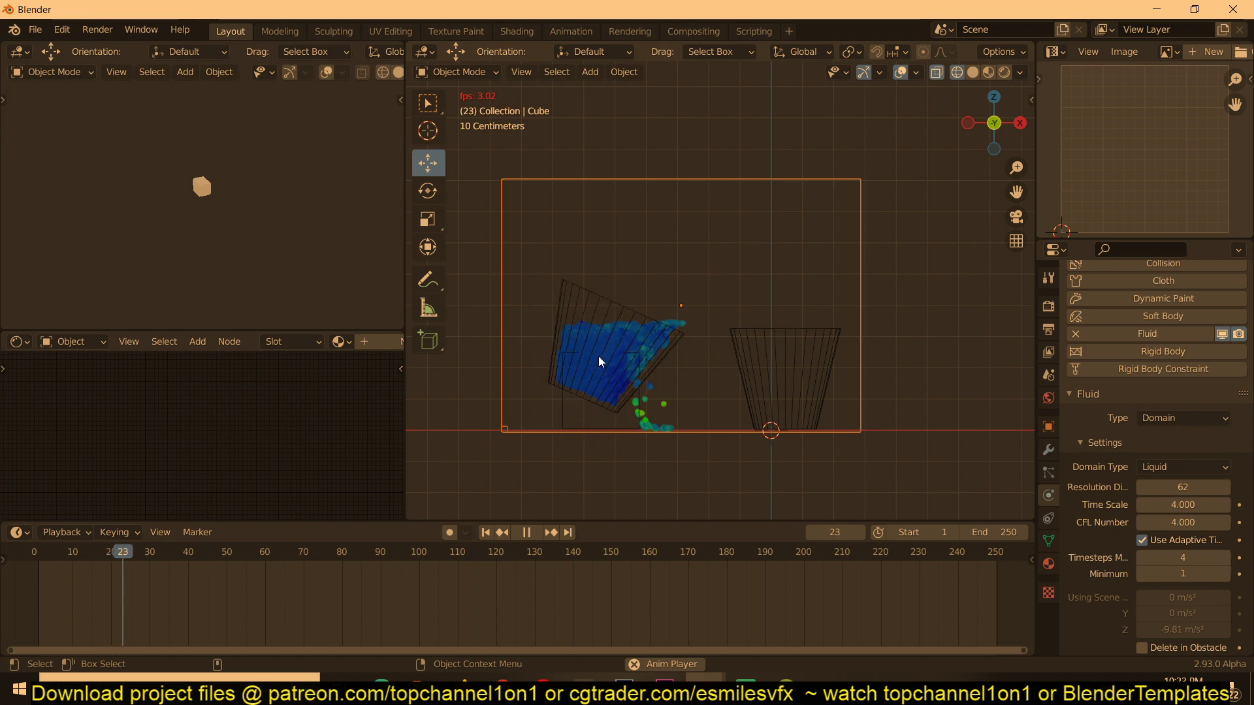
pyautogui.press('space')
pyautogui.moveTo(558, 347); pyautogui.dragTo(527, 352, button='middle')
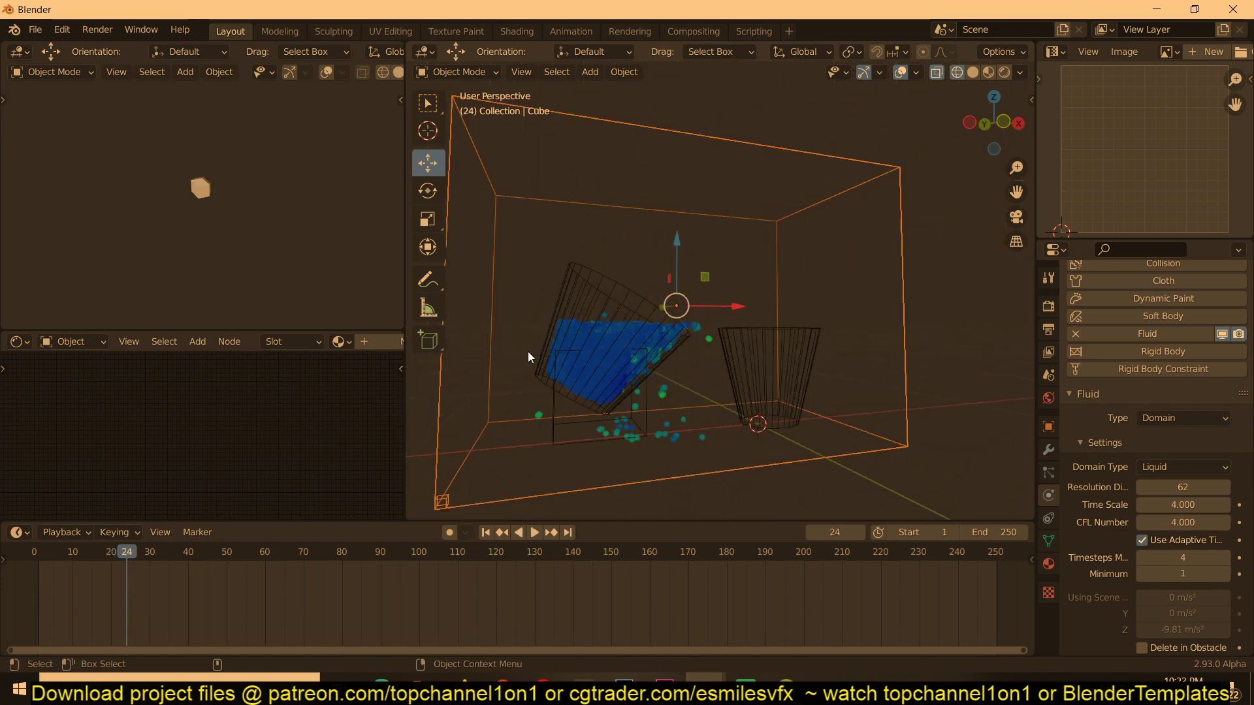
pyautogui.moveTo(658, 397); pyautogui.dragTo(691, 366, button='middle')
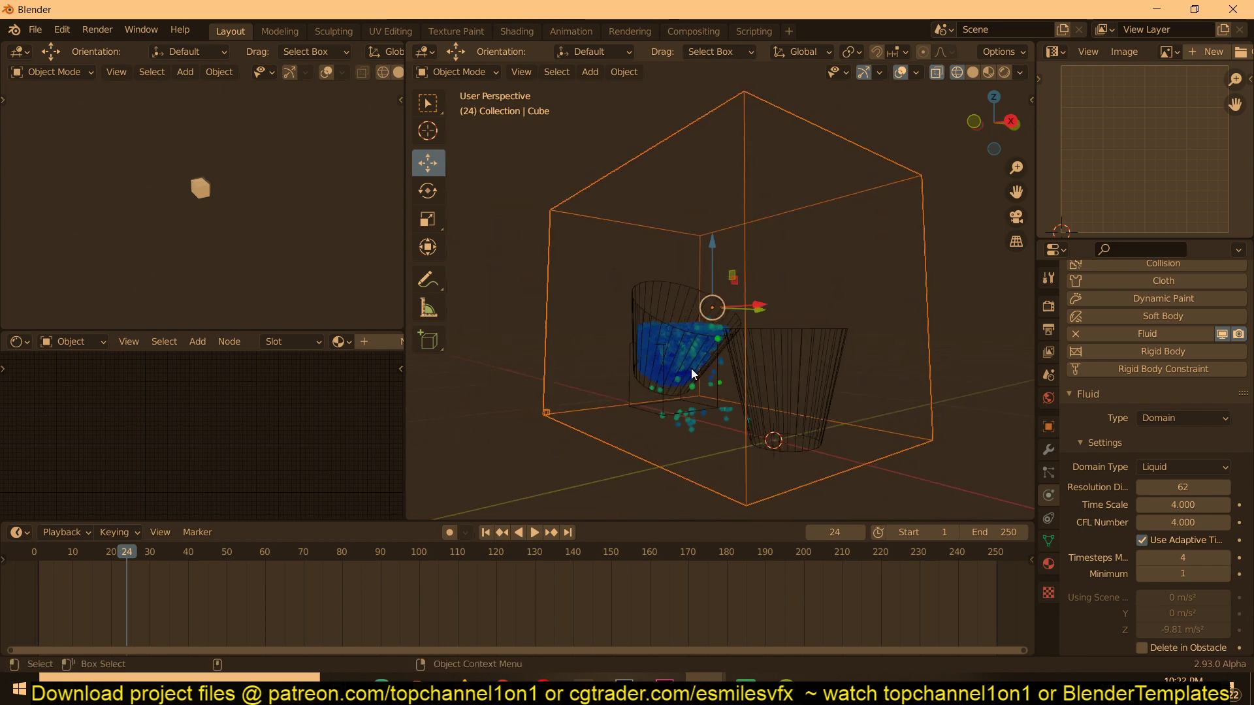
# - Continue the playback to frame 33, checking in front view how the stream falls toward the second cup
pyautogui.press('space')
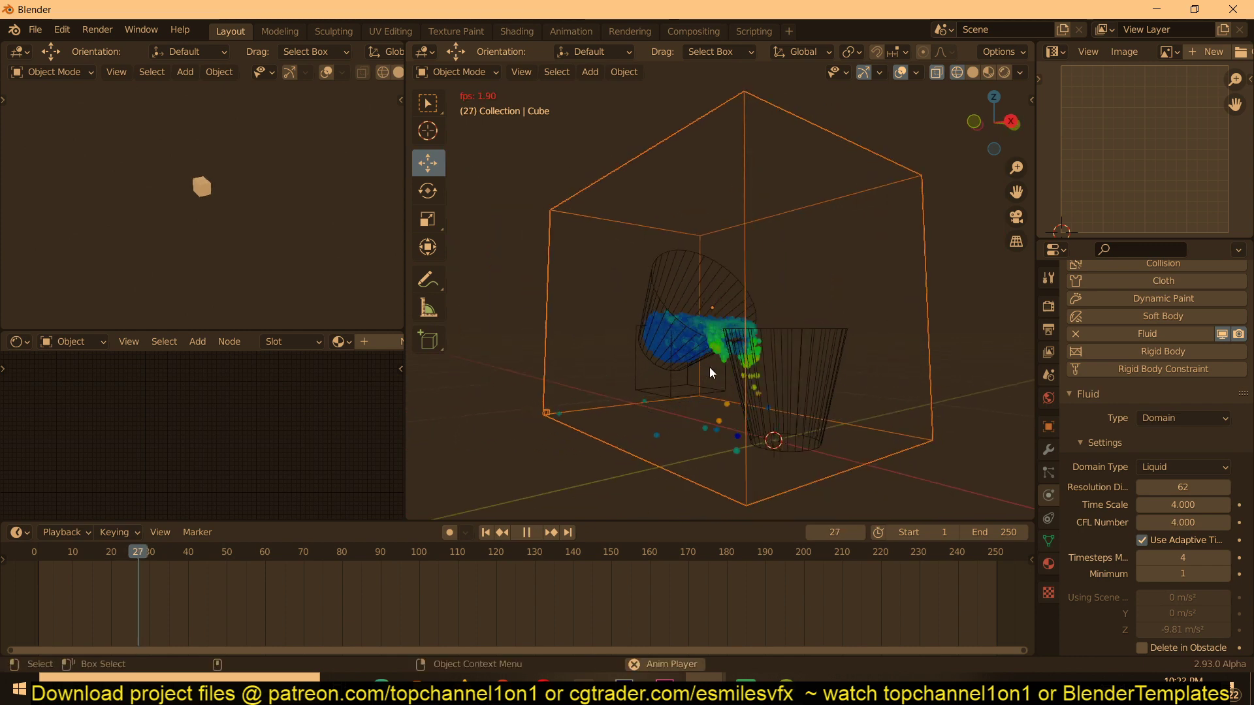
pyautogui.press('space')
pyautogui.press('KP_1')
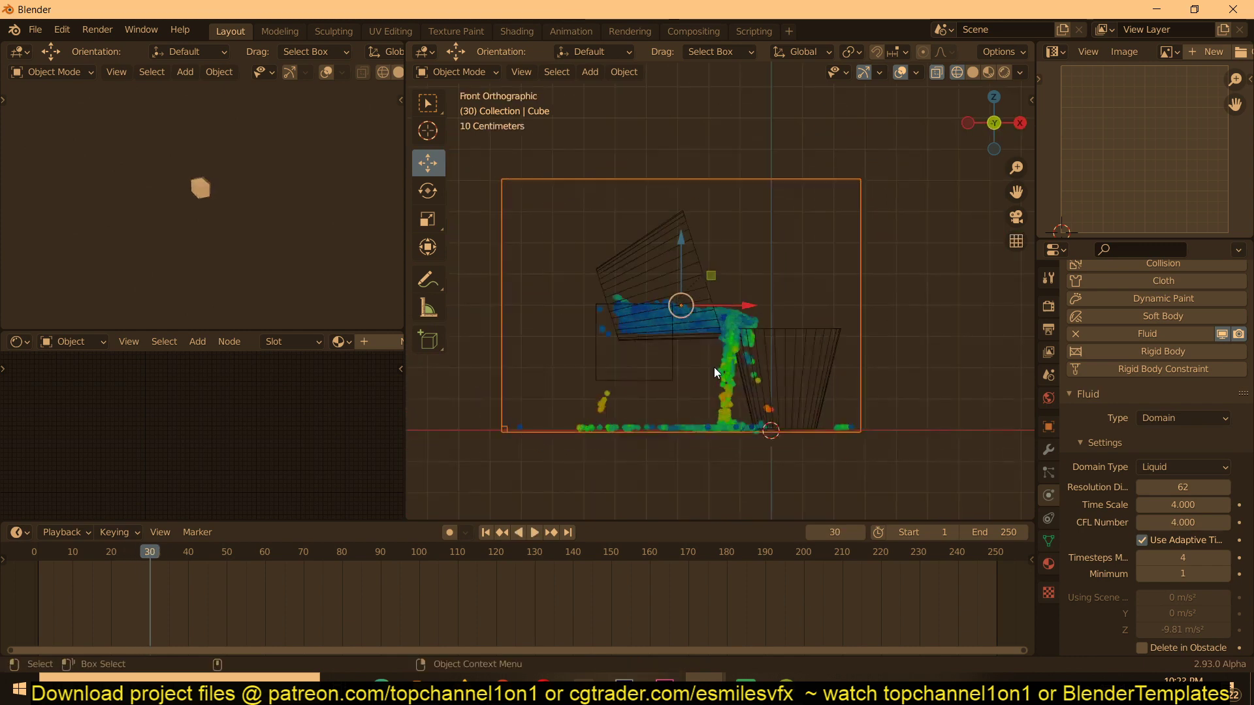
pyautogui.scroll(3, 485, 369)
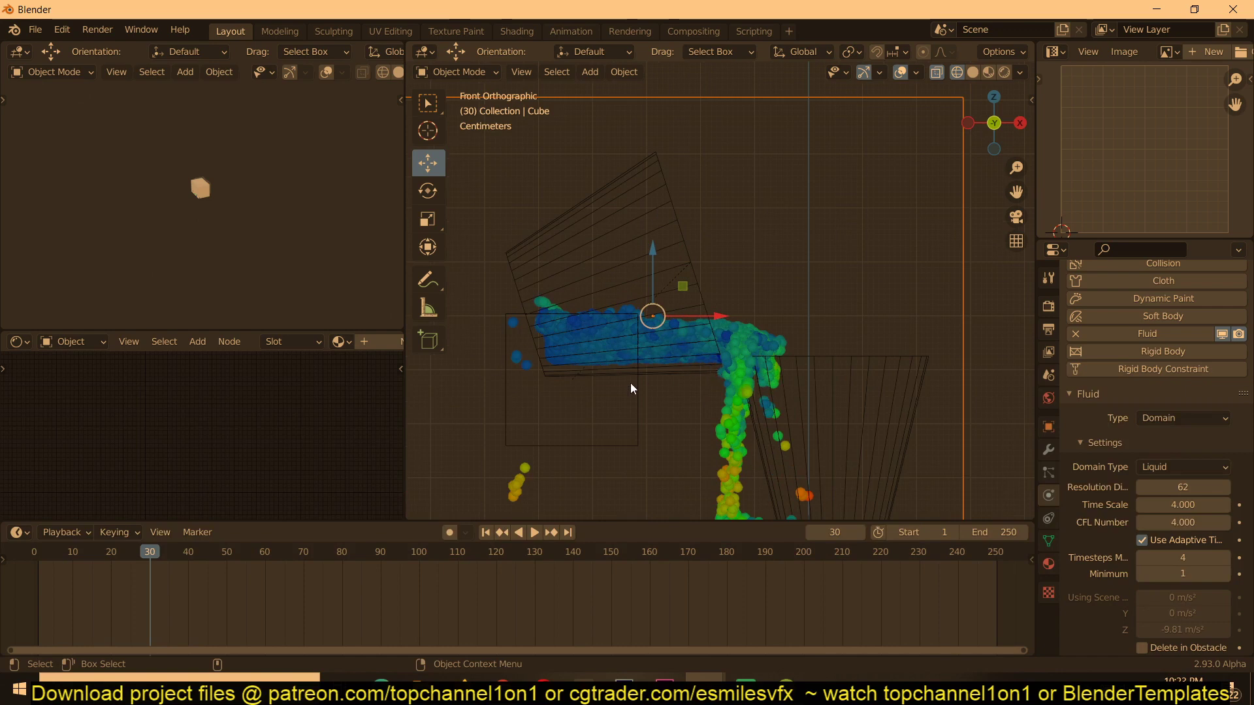
pyautogui.scroll(-3, 631, 387)
pyautogui.press('space')
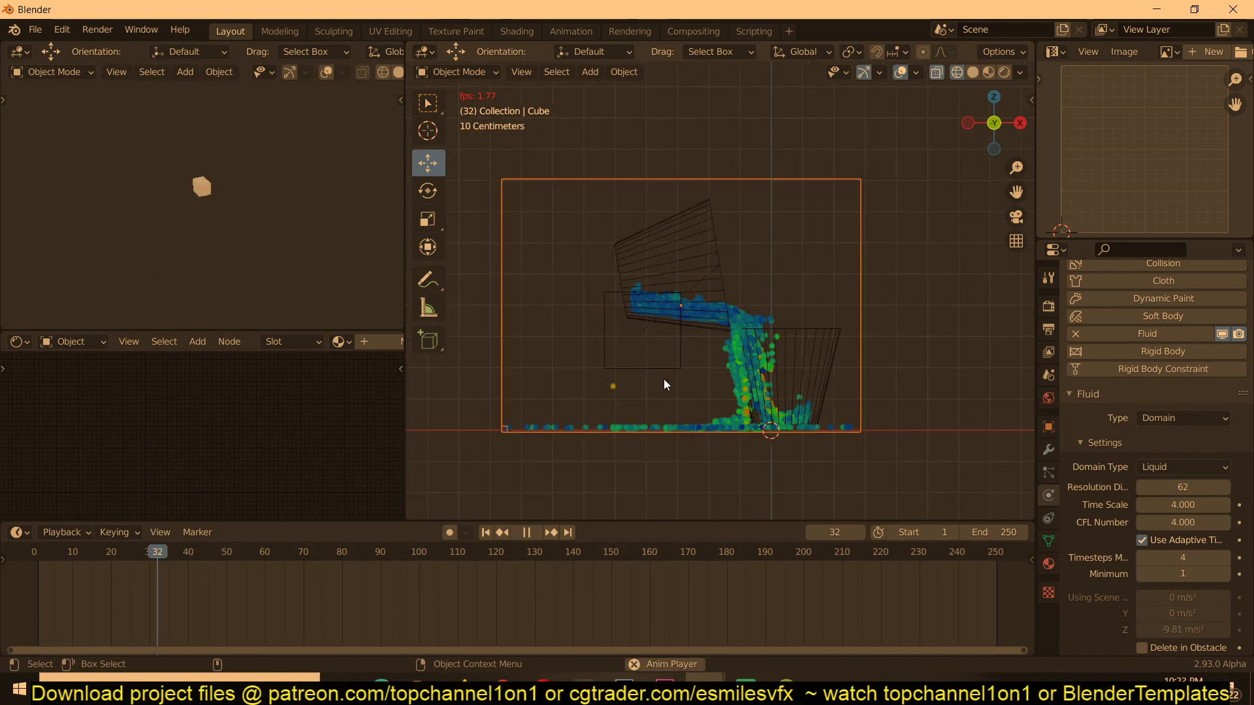
pyautogui.press('space')
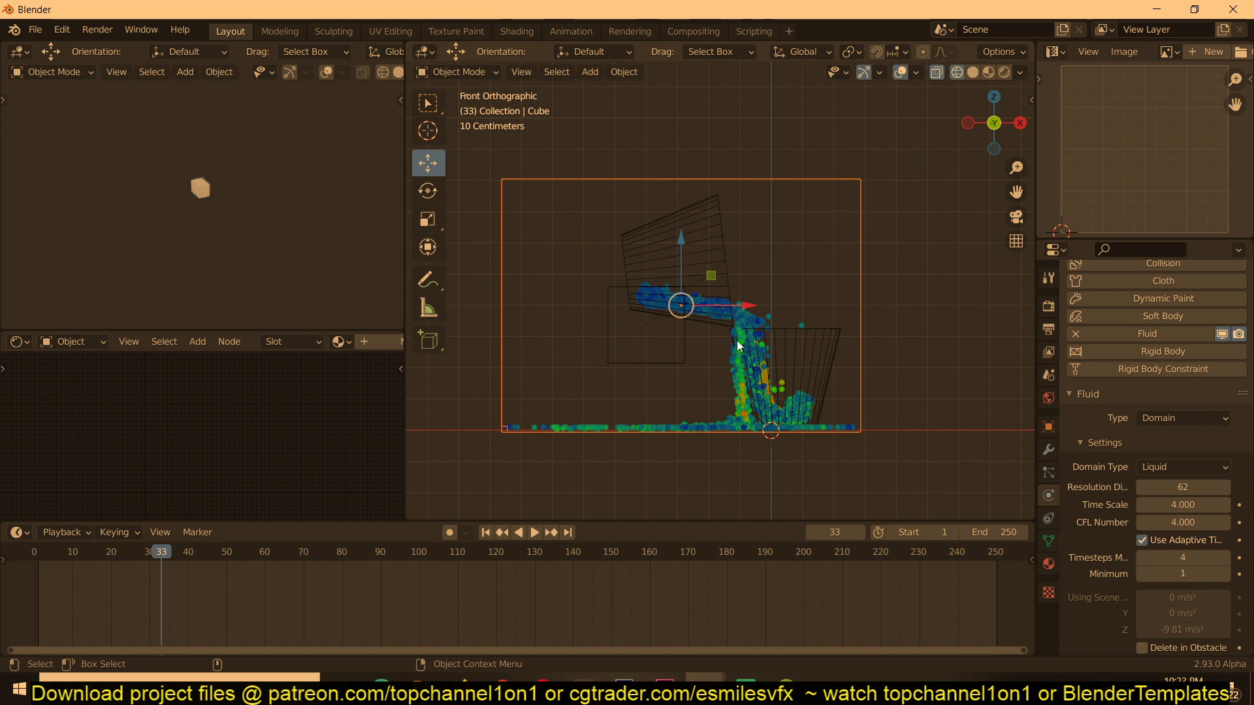
# - Turn on auto keying and move the Empty that carries the pouring cup up and away from the second cup at keyframe 38
pyautogui.moveTo(163, 583); pyautogui.dragTo(126, 591)
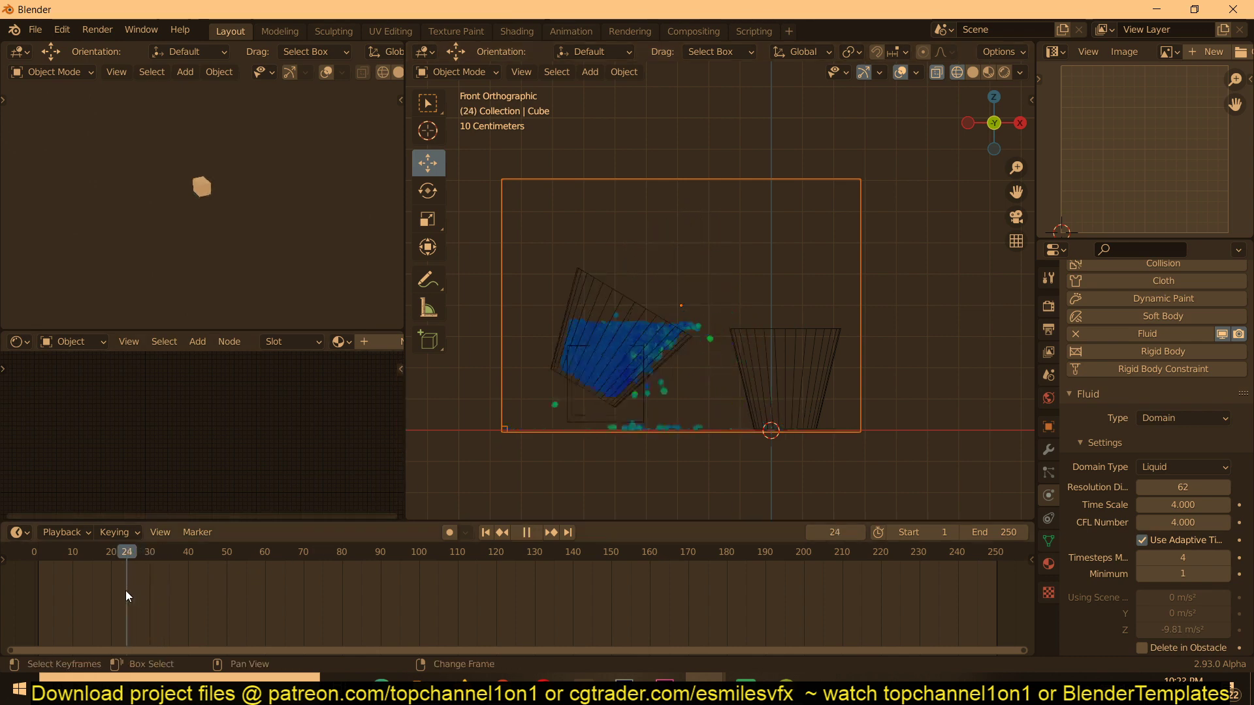
pyautogui.click(566, 407)
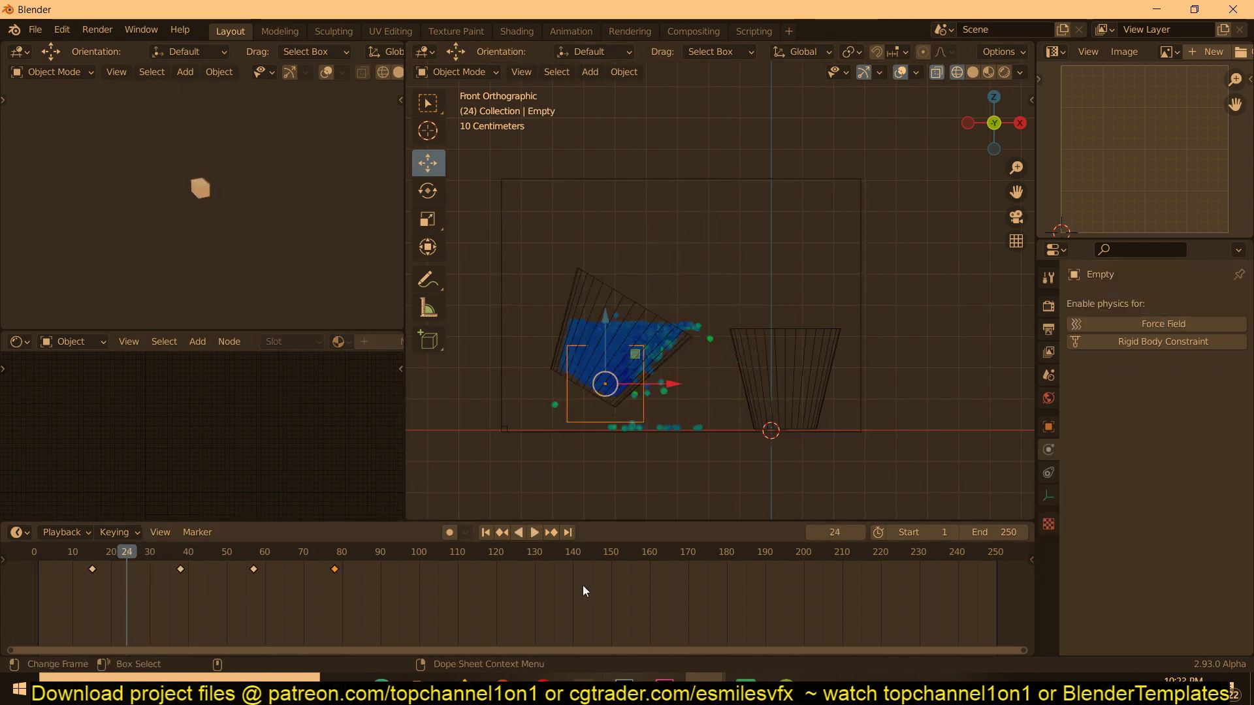
pyautogui.press('Up')
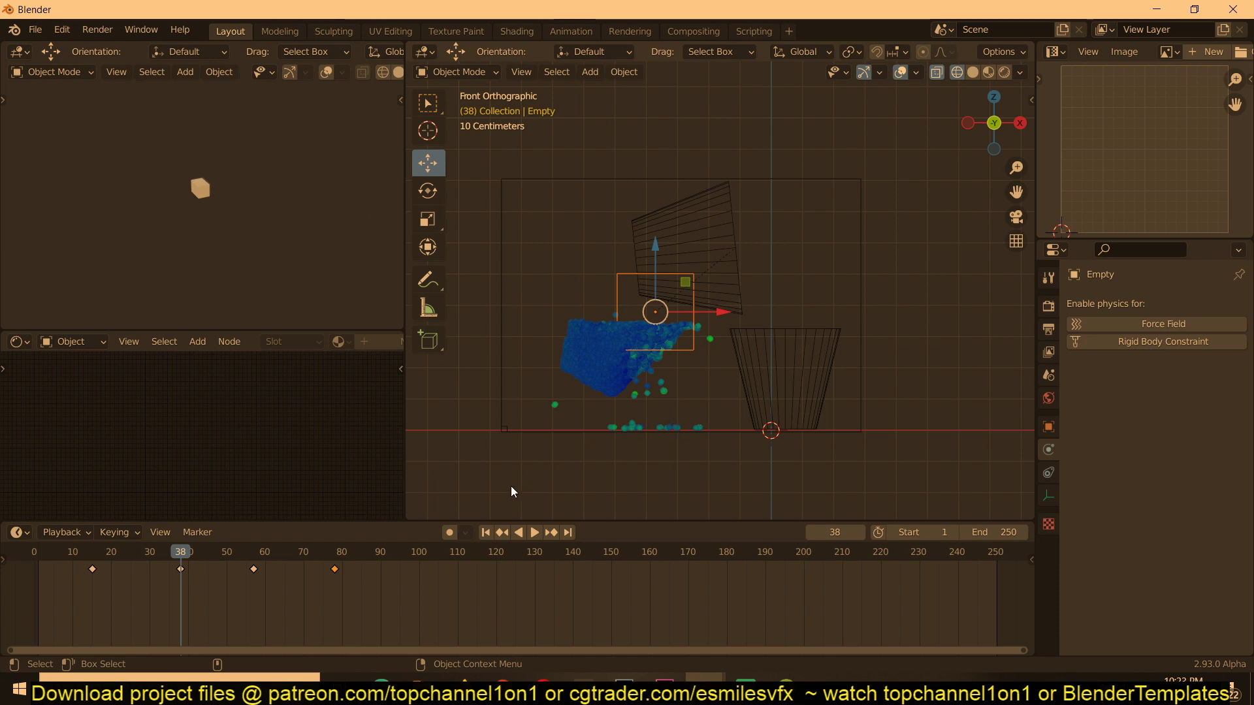
pyautogui.click(449, 532)
pyautogui.press('g')
pyautogui.click(684, 383)
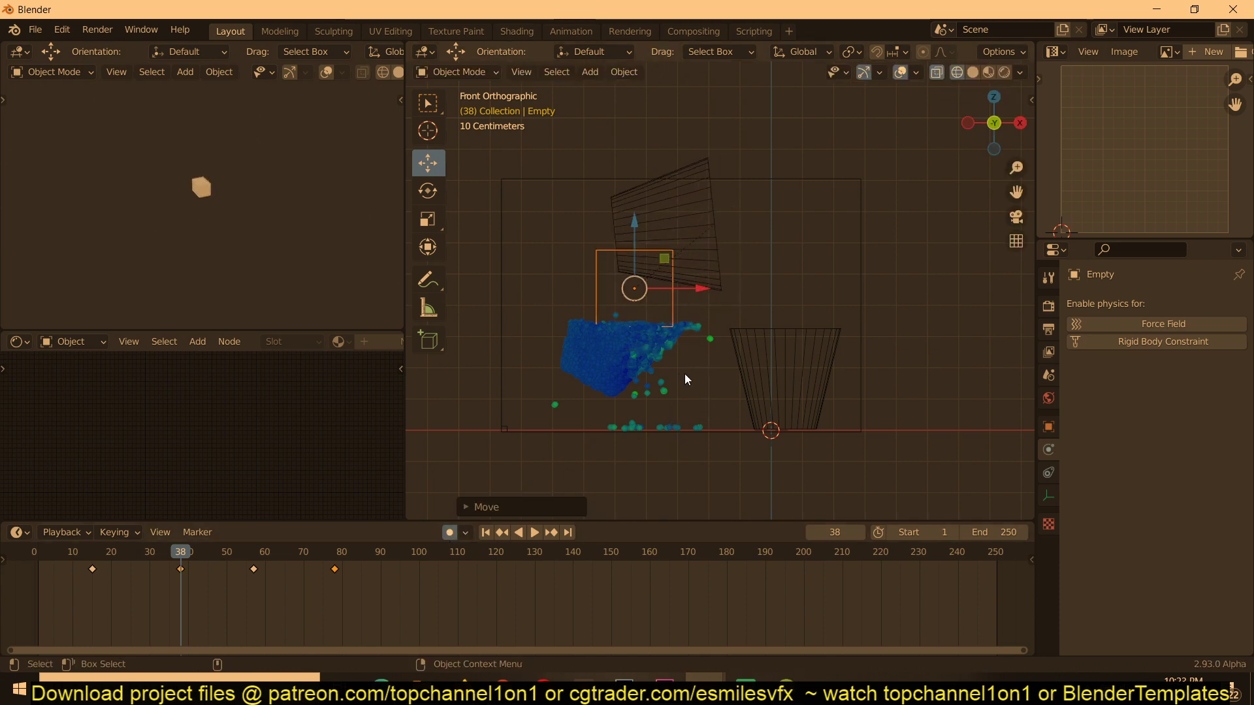
# - Move the Empty up and away from the second cup at keyframe 57 as well
pyautogui.press('Up')
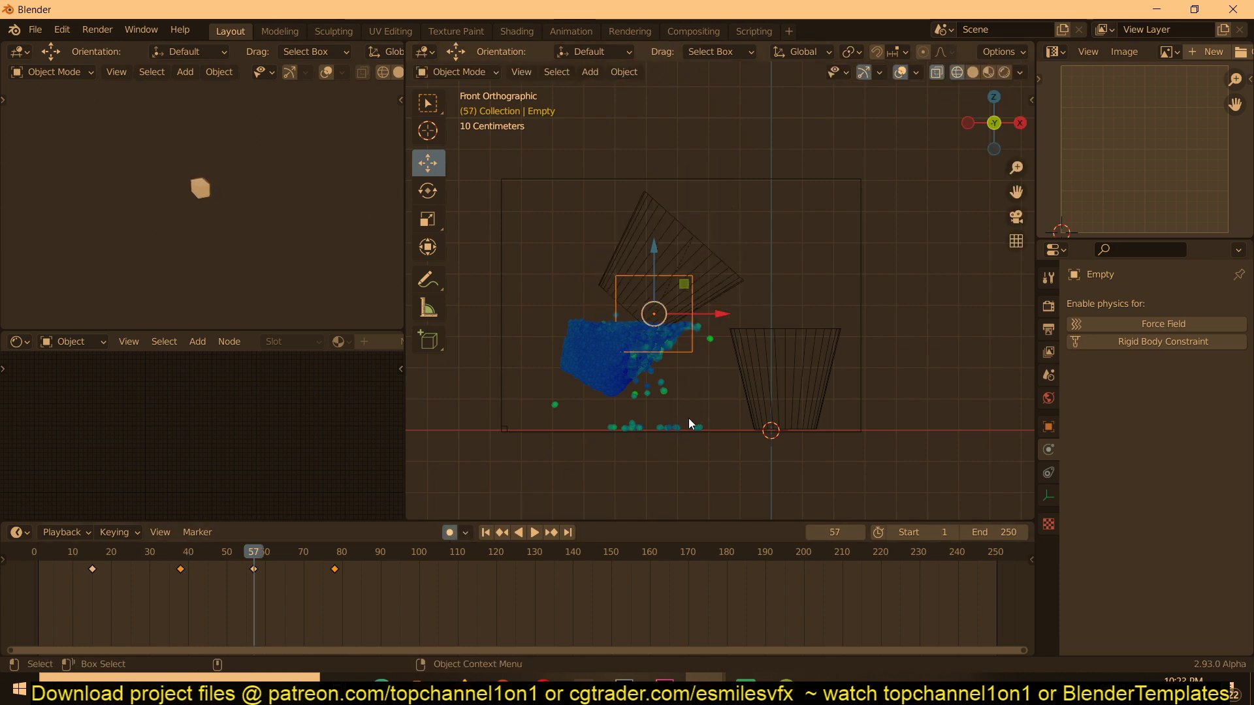
pyautogui.press('g')
pyautogui.click(659, 369)
# - Replay the simulation from frame 0 to check the adjusted cup motion, then end playback back at the start
pyautogui.click(34, 553)
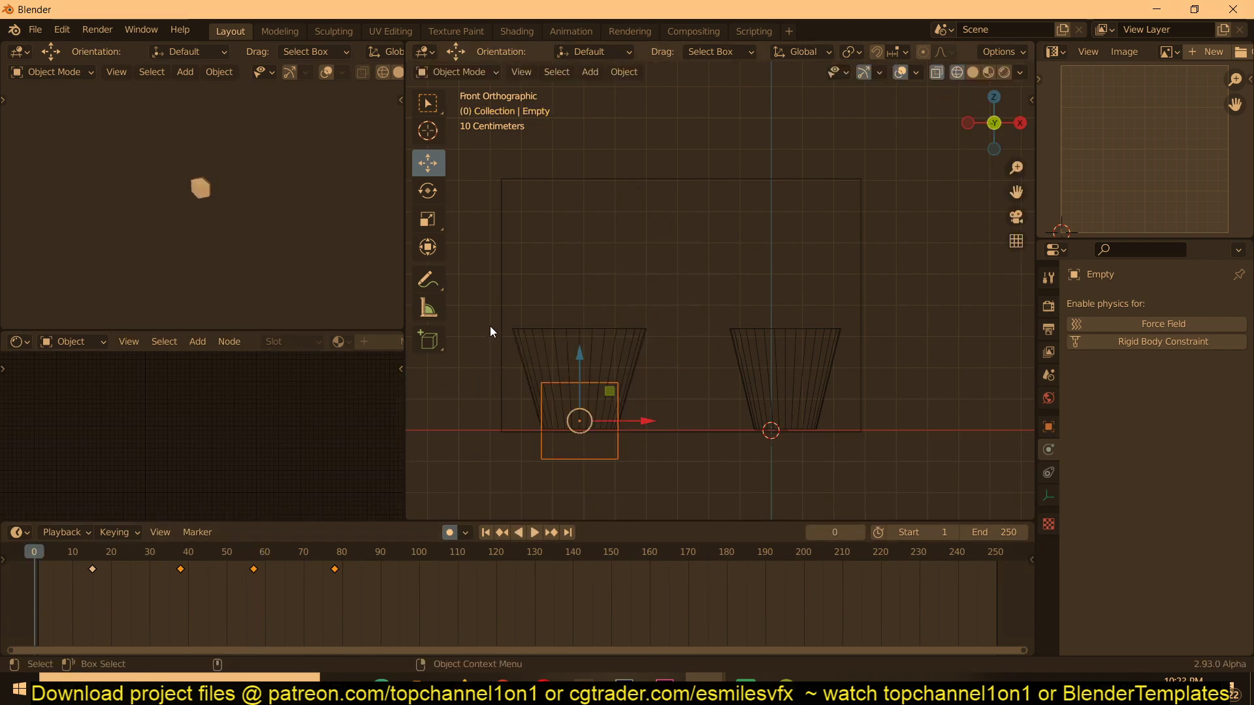
pyautogui.press('space')
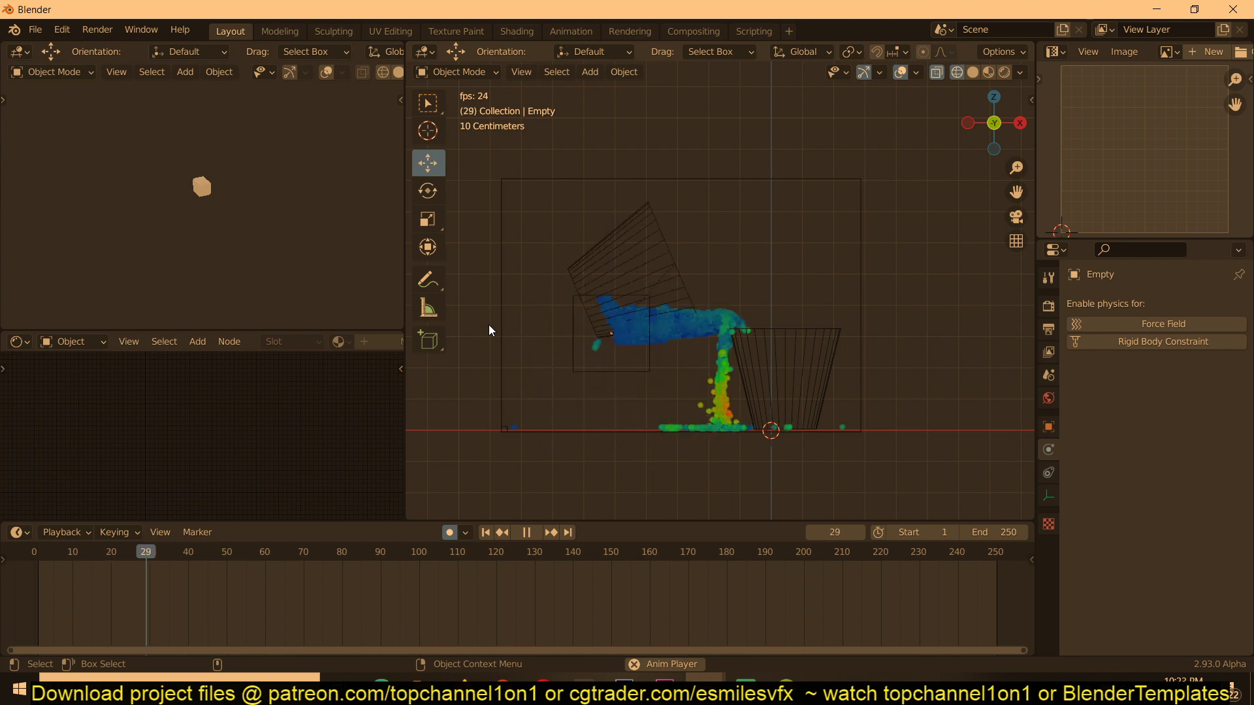
pyautogui.press('Escape')
# - Select the domain cube and set its Time Scale to 1.2
pyautogui.click(500, 325)
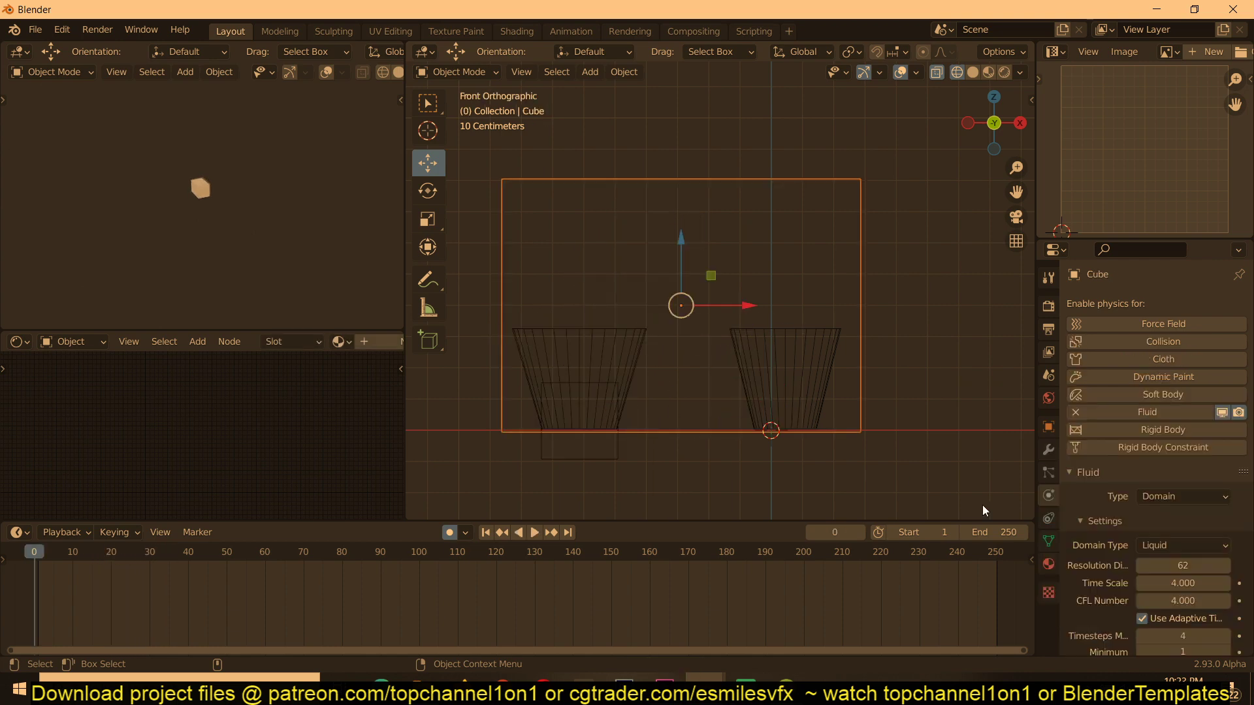
pyautogui.click(1182, 583)
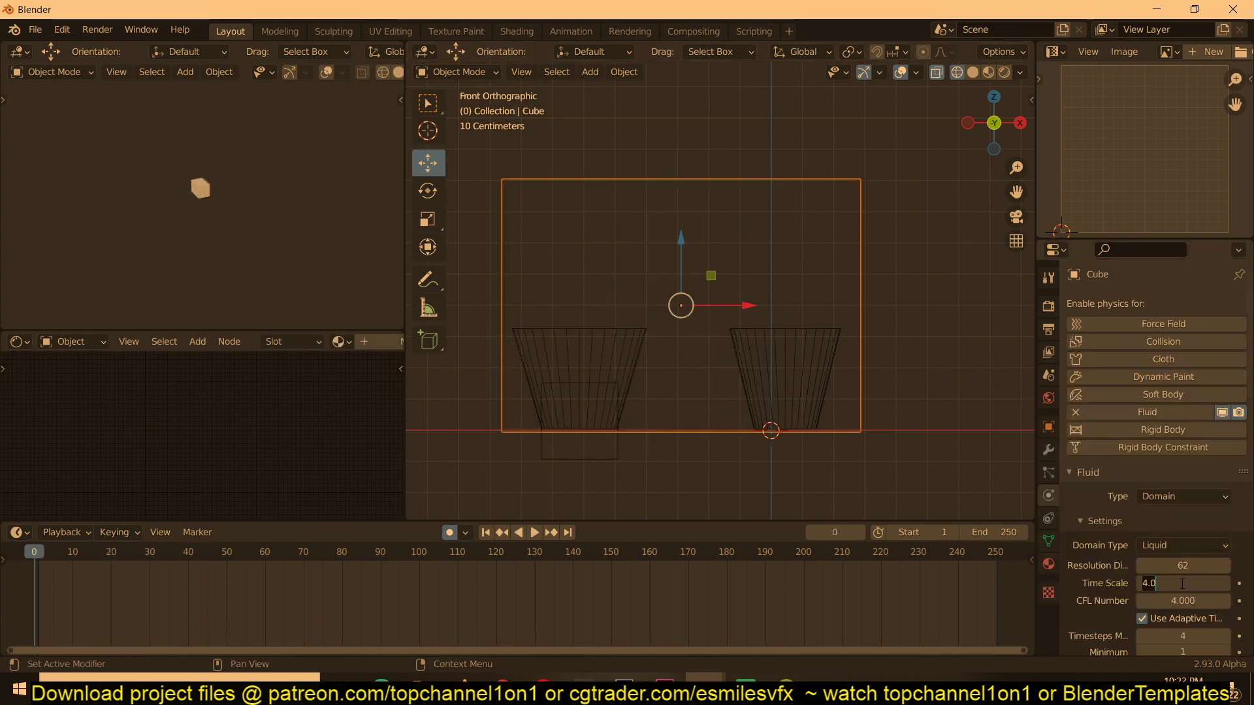
pyautogui.write('1.2')
pyautogui.press('Return')
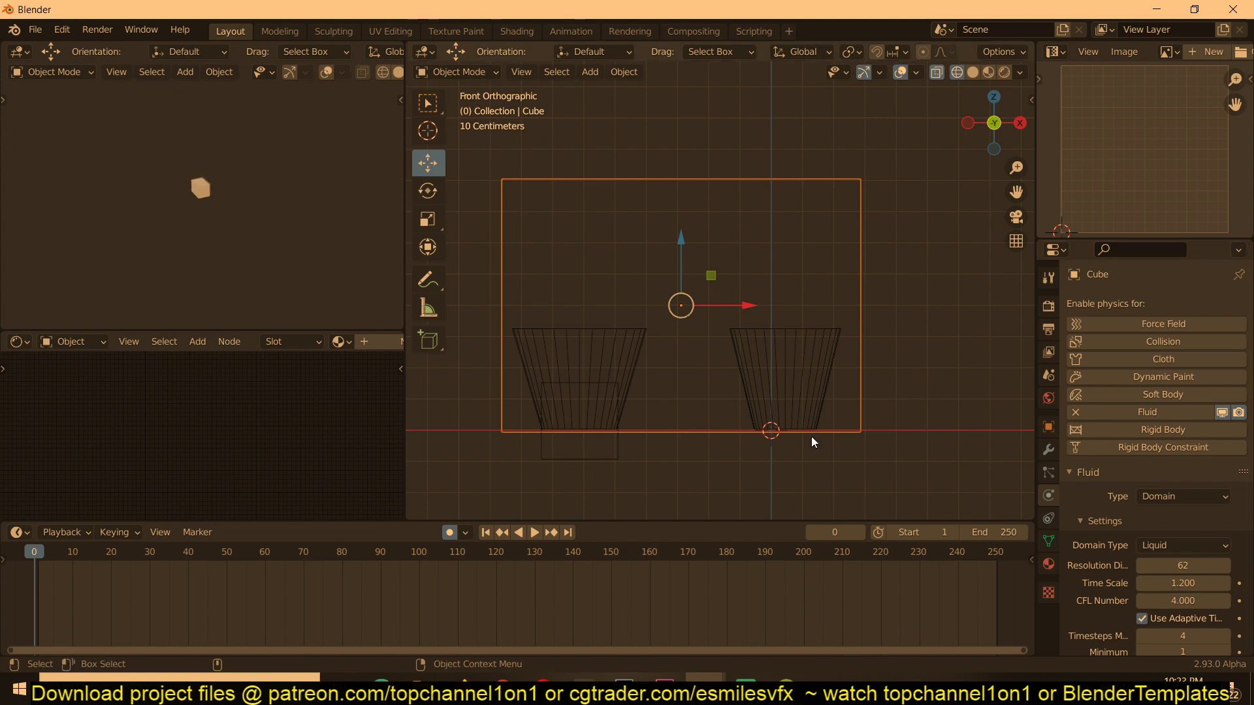
# - Examine the domain's border collision, liquid and cache settings, then start playing the simulation from frame 0
pyautogui.scroll(-13, 1149, 555)
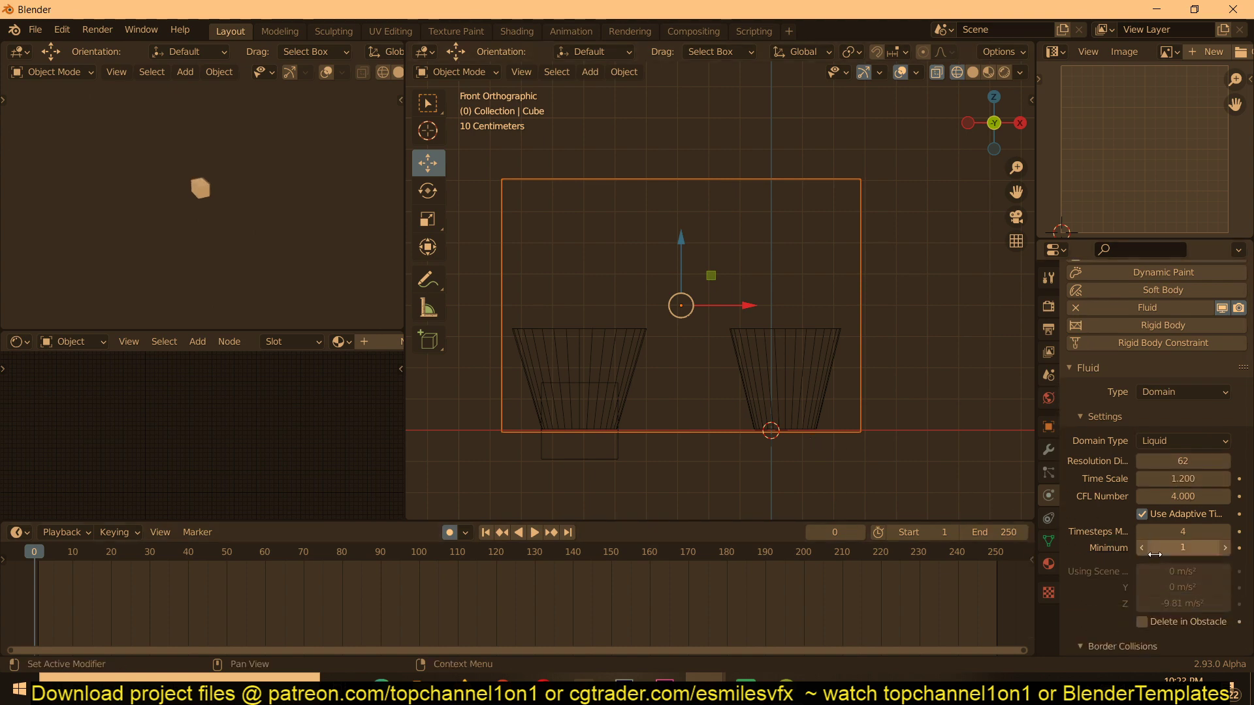
pyautogui.scroll(-8, 1155, 554)
pyautogui.scroll(-4, 1154, 554)
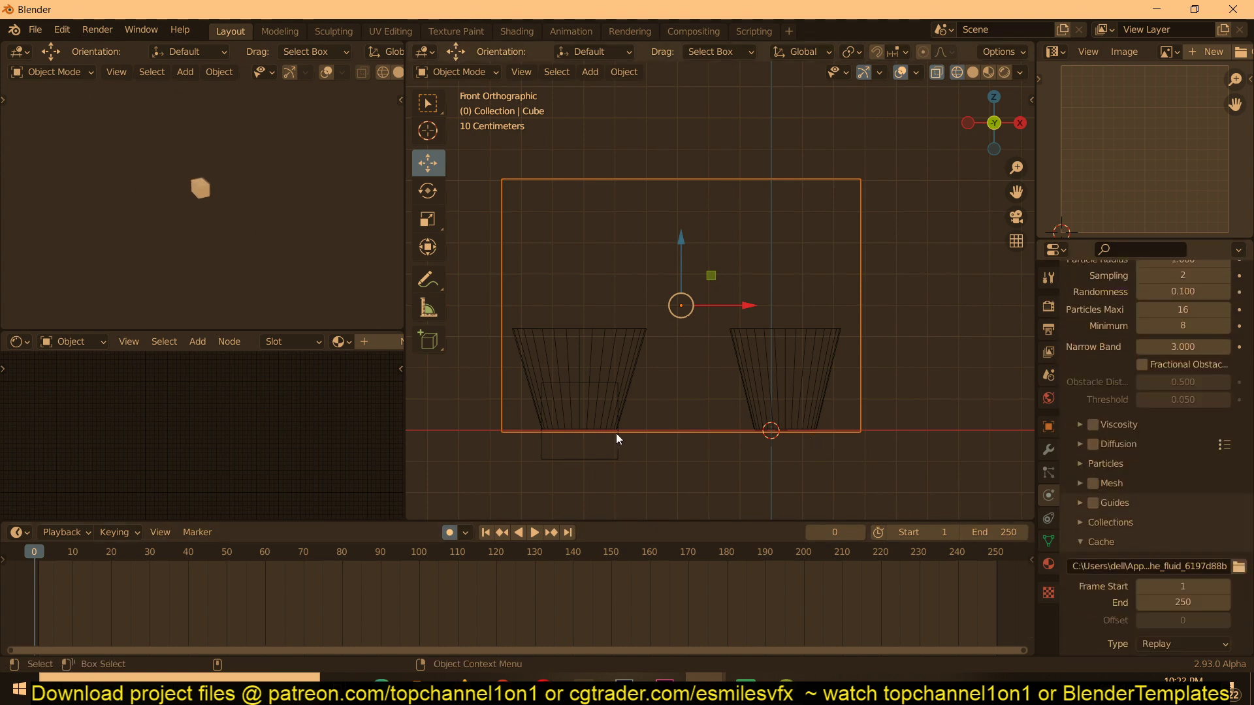
pyautogui.scroll(-4, 1124, 566)
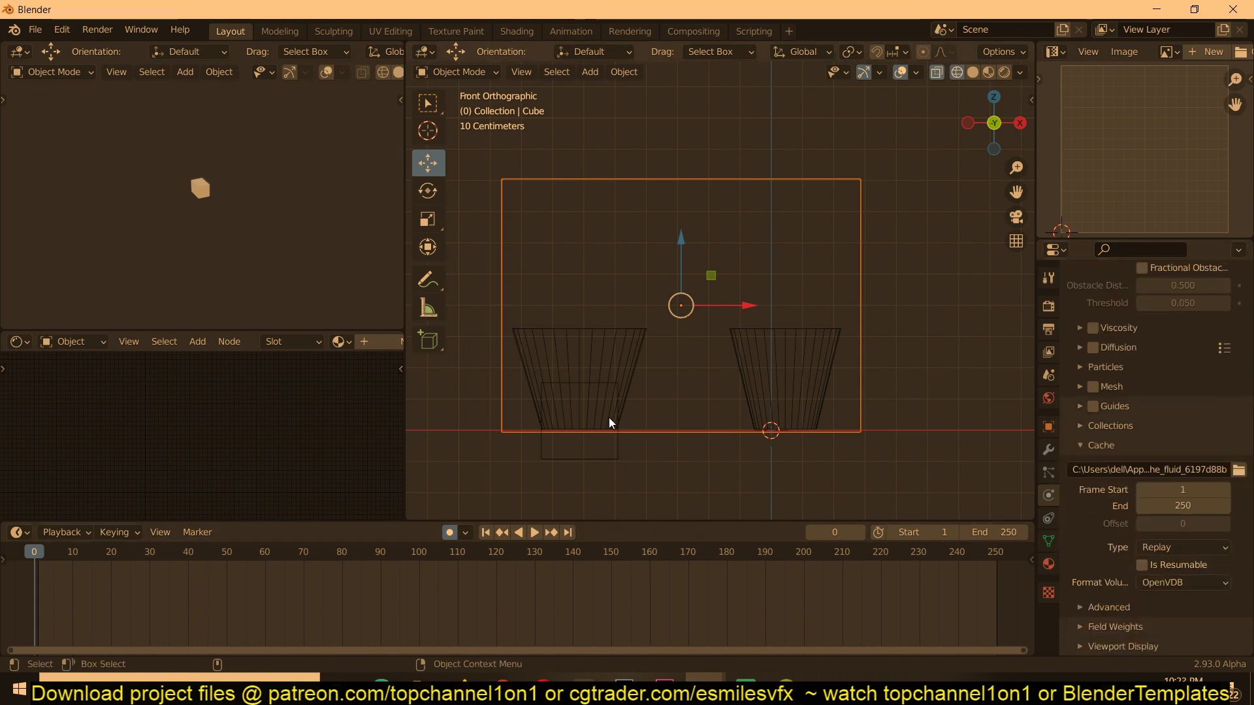
pyautogui.scroll(5, 1086, 448)
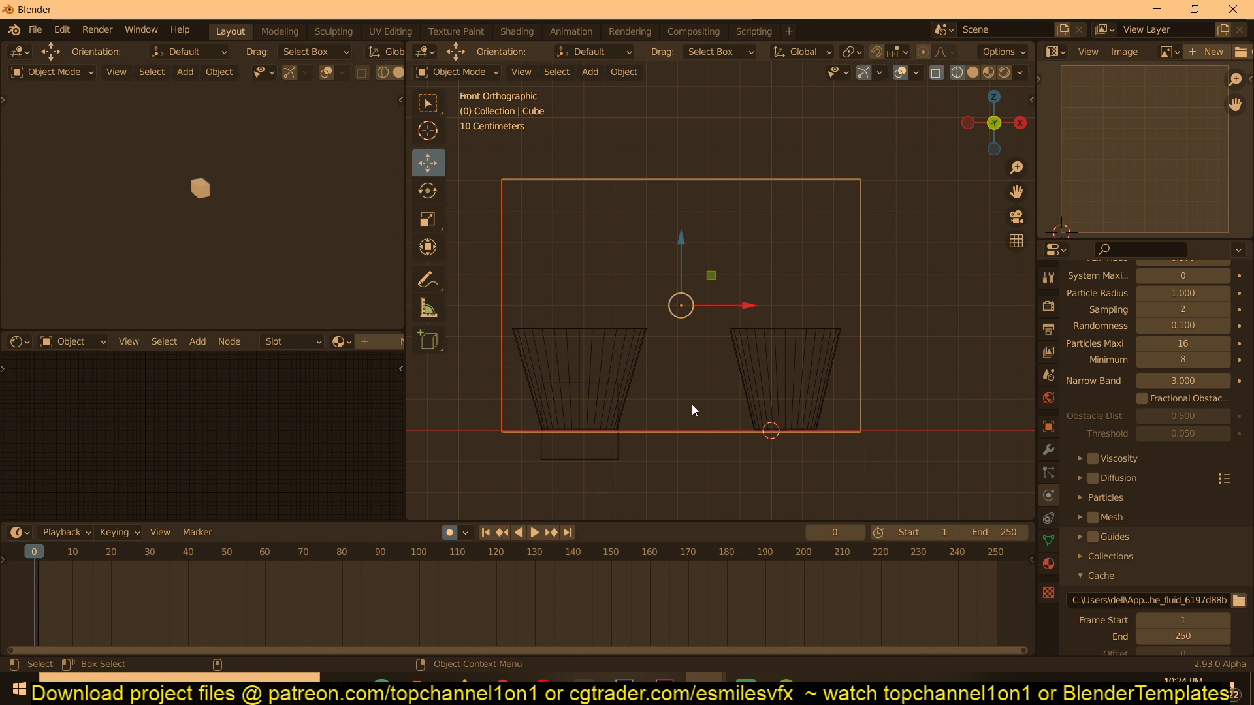
pyautogui.scroll(1, 1094, 364)
pyautogui.scroll(10, 1091, 359)
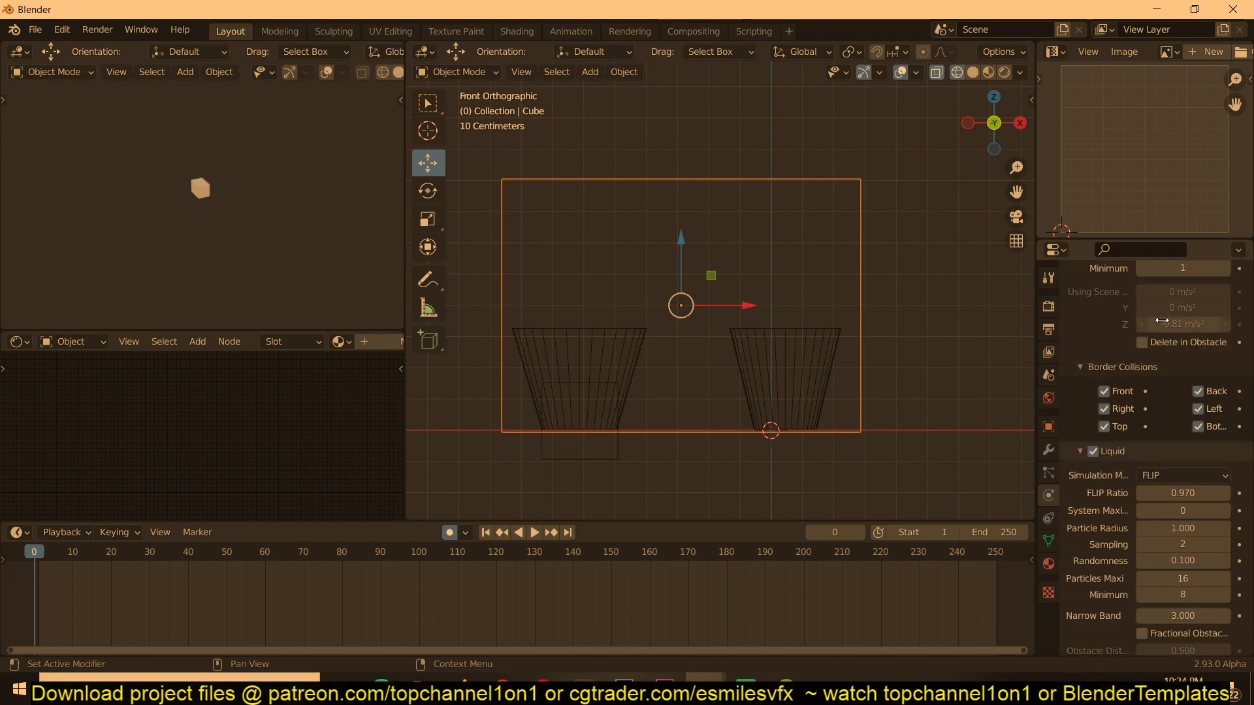
pyautogui.scroll(5, 1157, 342)
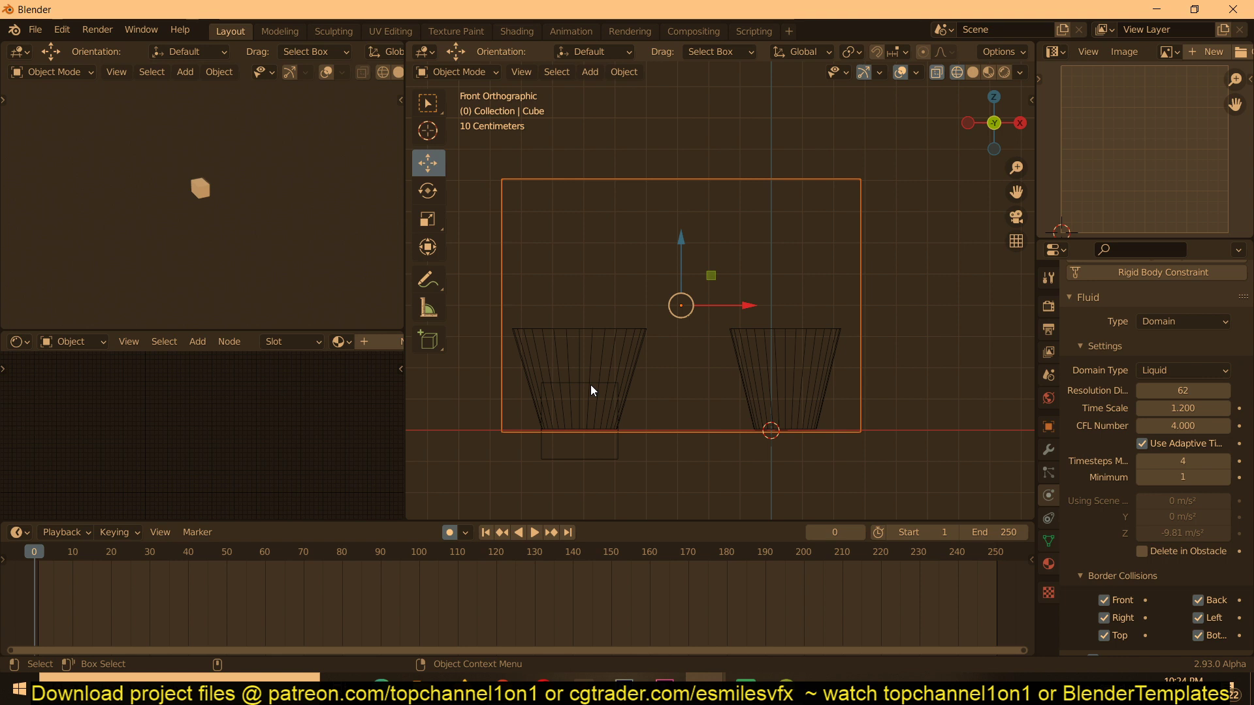
pyautogui.press('space')
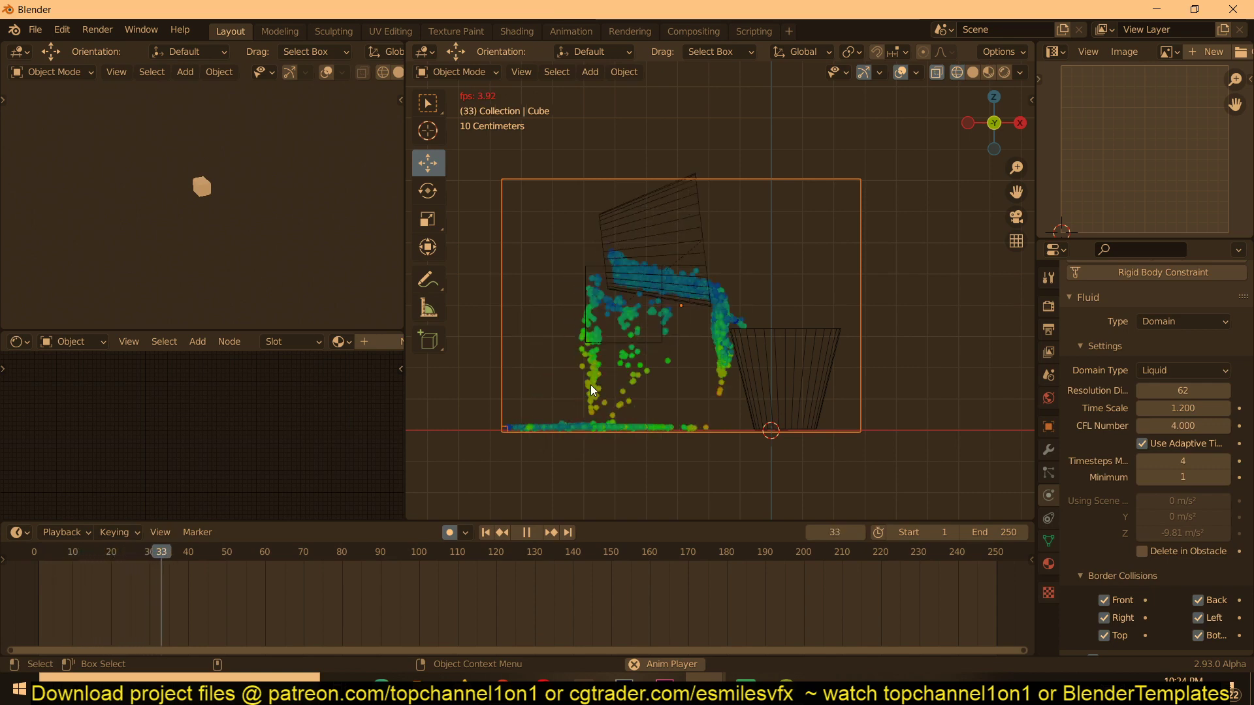
# - Set the domain's Resolution Divisions to 120 and replay the simulation from frame 0 as a test
pyautogui.press('space')
pyautogui.doubleClick(1157, 391)
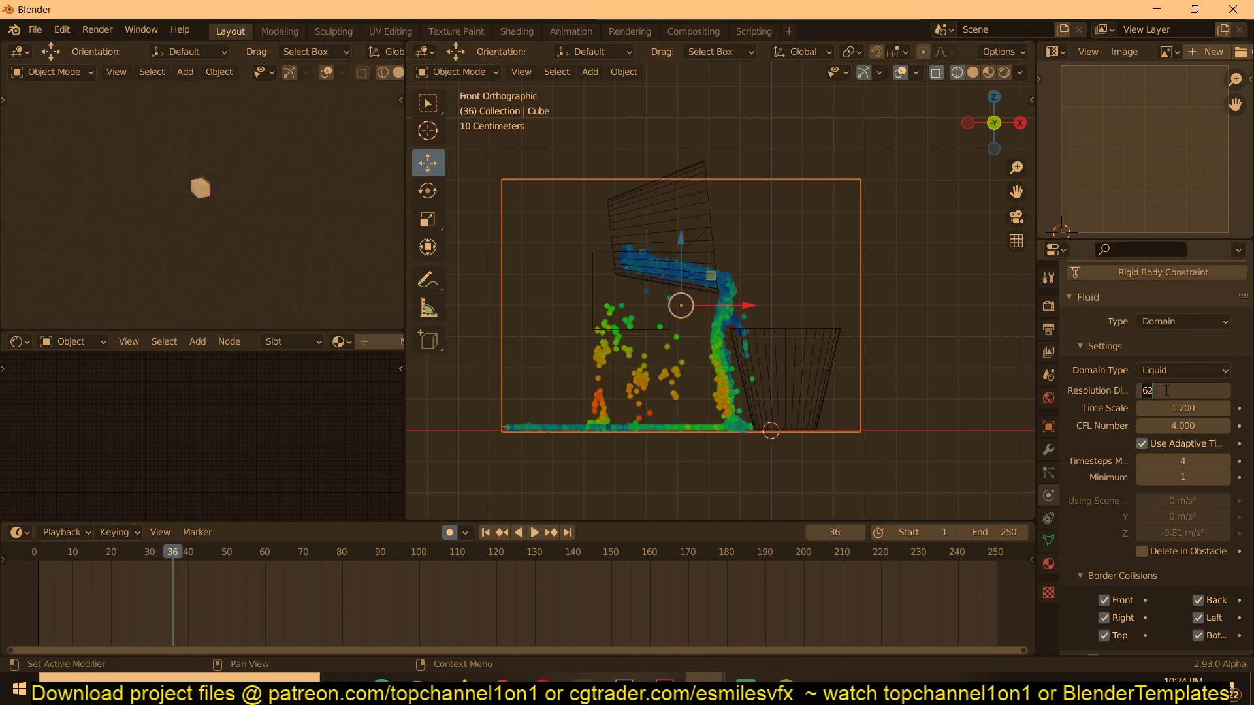
pyautogui.write('120')
pyautogui.press('Return')
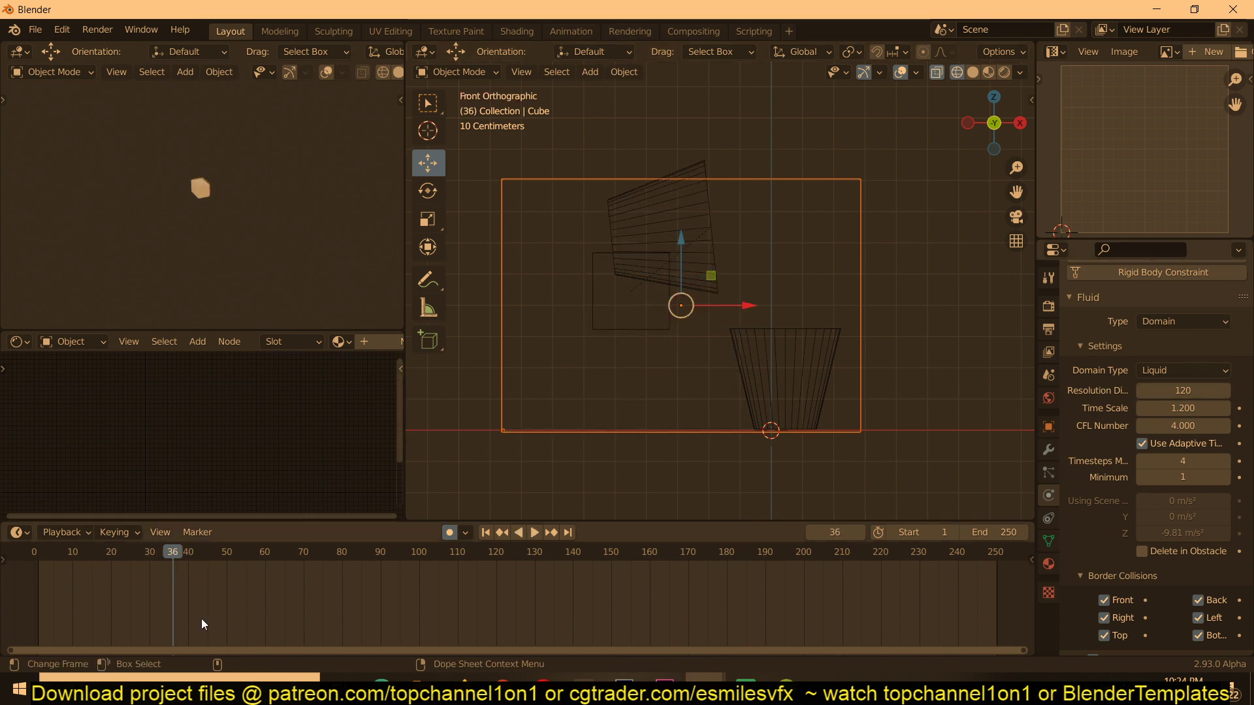
pyautogui.click(21, 613)
pyautogui.scroll(-4, 1179, 520)
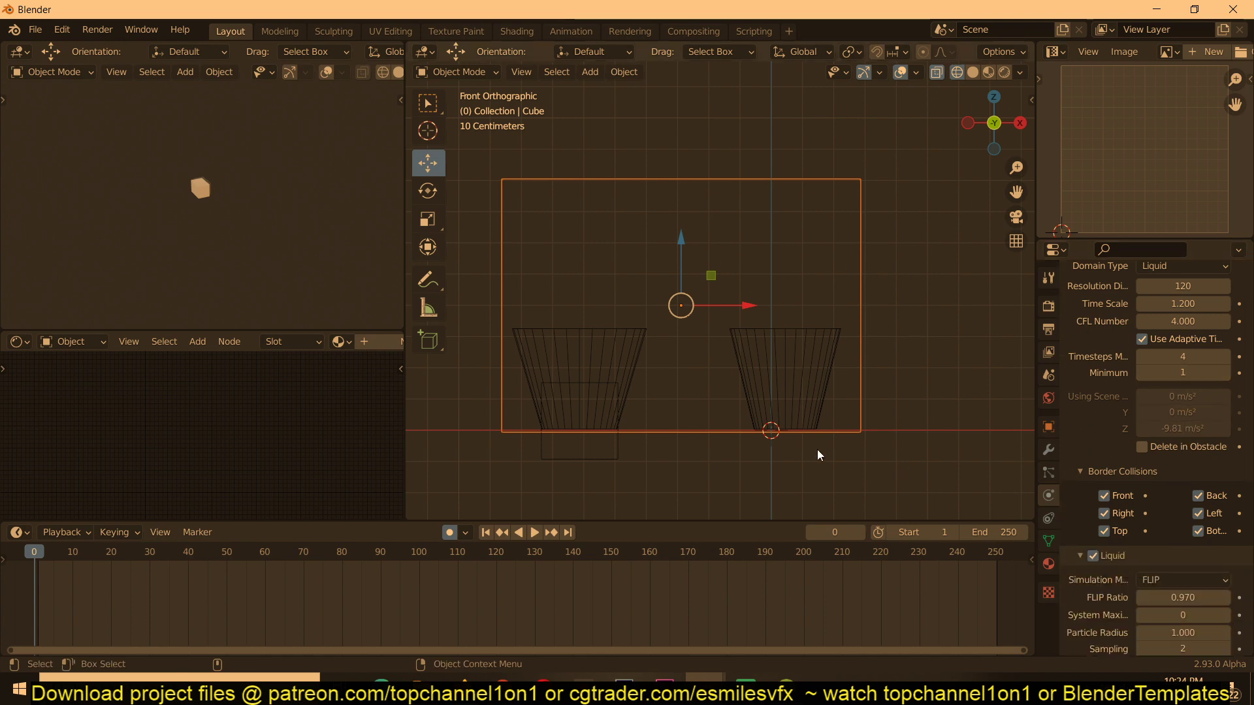
pyautogui.press('space')
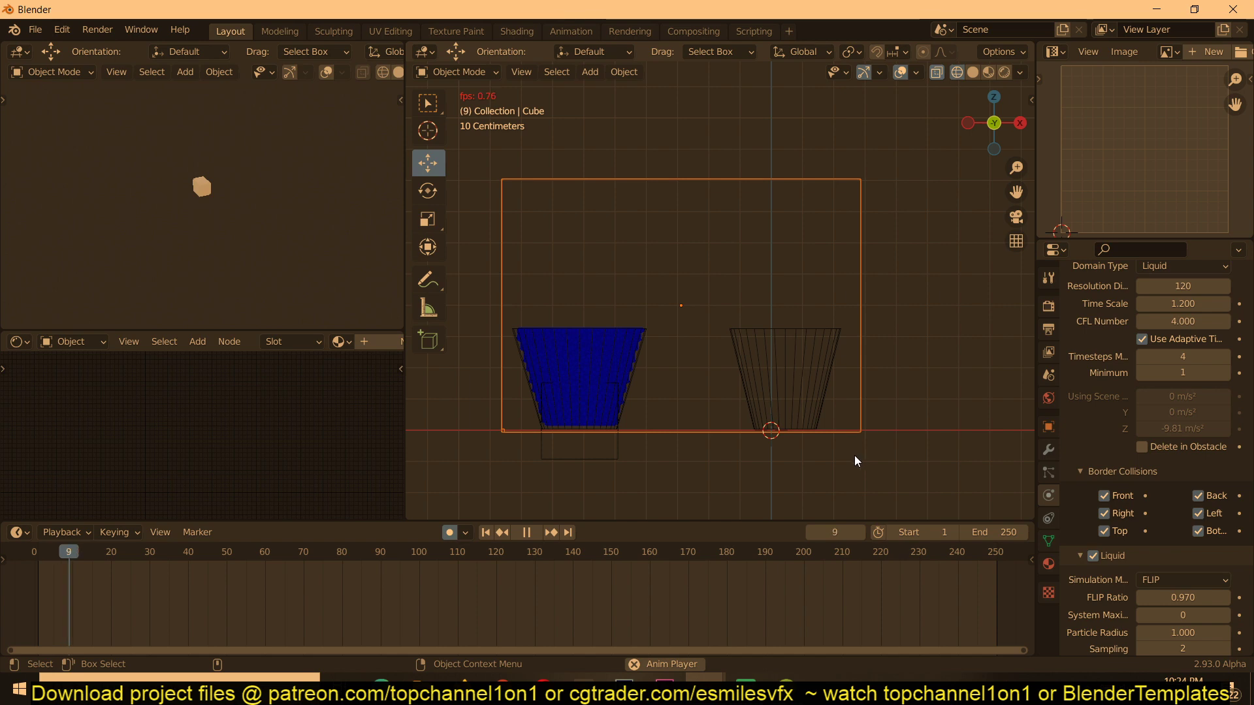
pyautogui.press('space')
# - Set the domain's Resolution Divisions to 32 and return to frame 0
pyautogui.scroll(4, 1192, 339)
pyautogui.click(1170, 391)
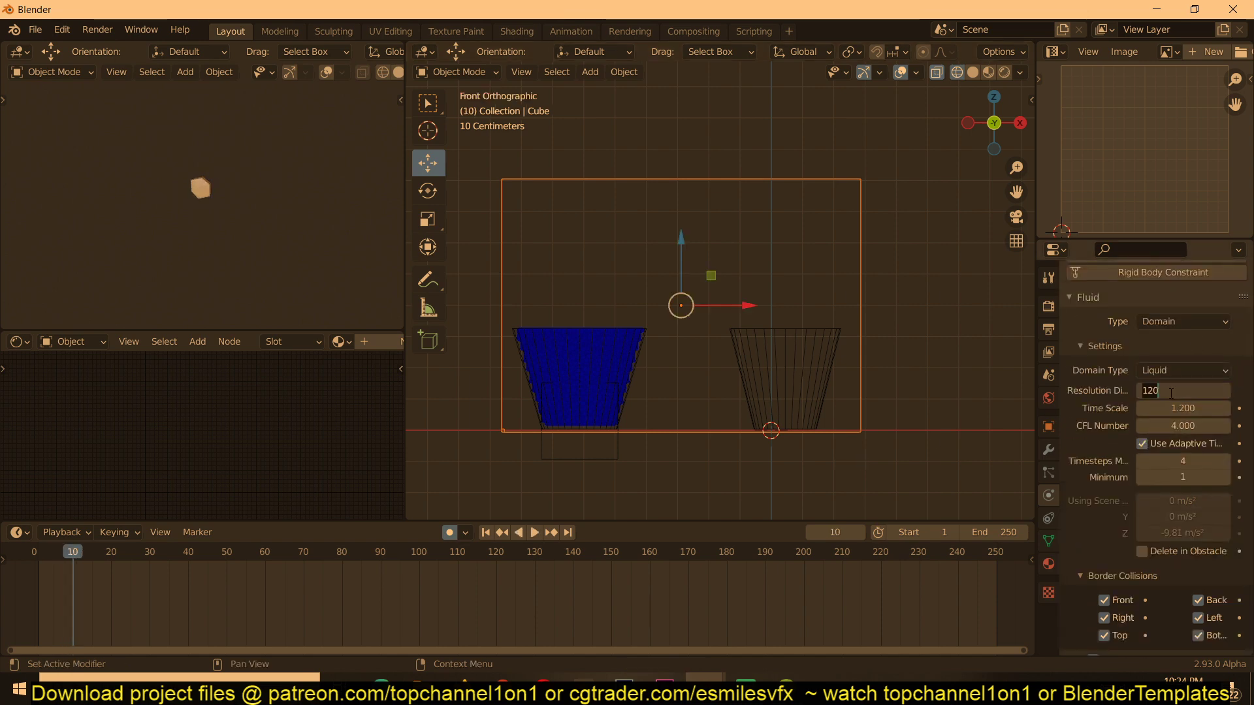
pyautogui.write('32')
pyautogui.press('Return')
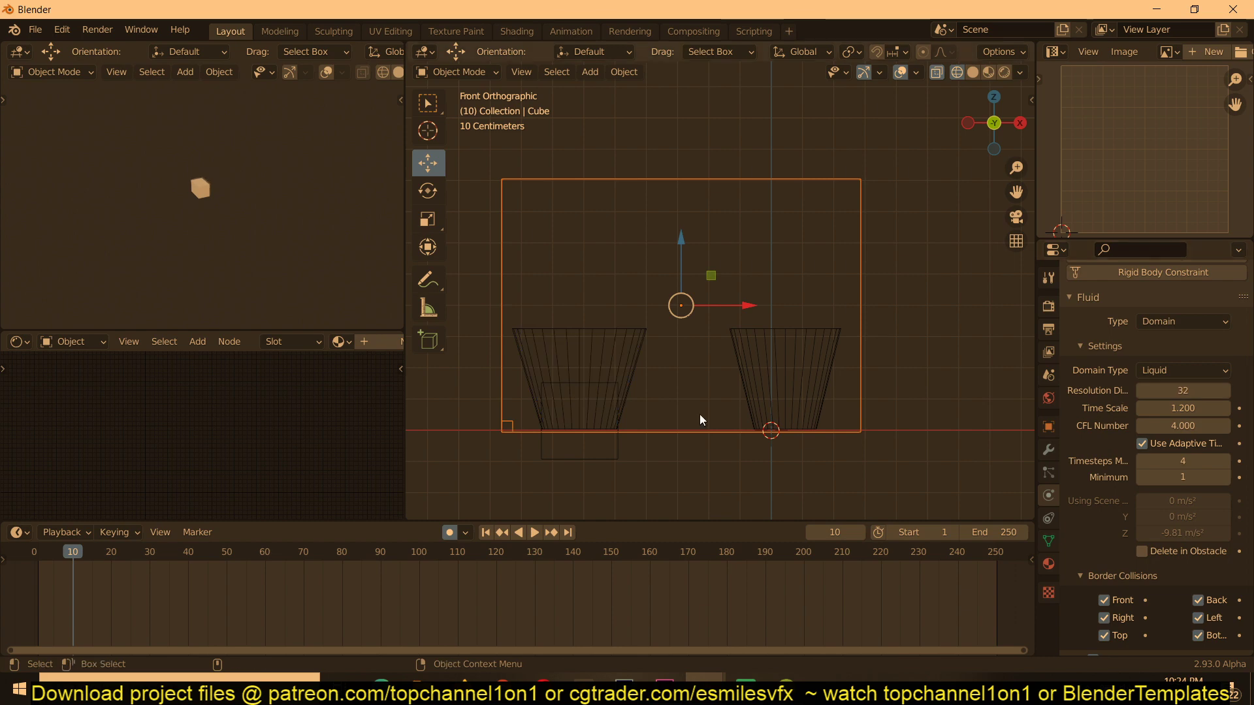
pyautogui.click(29, 597)
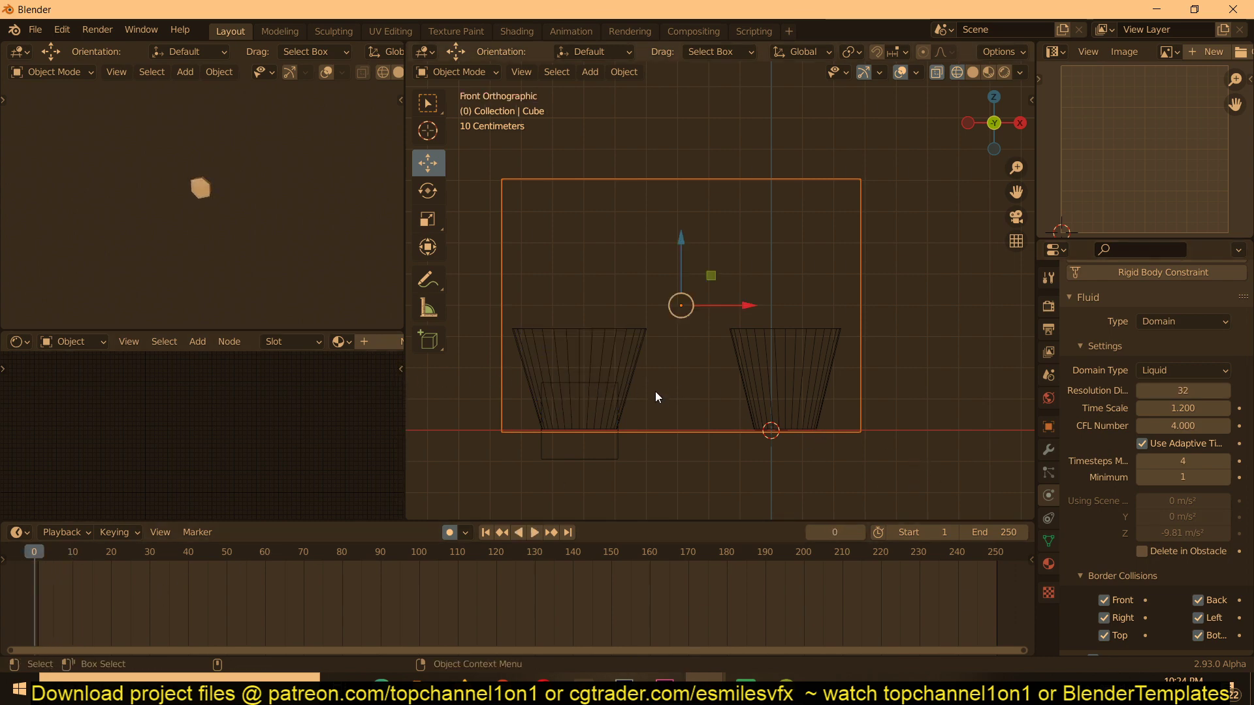
# - Play the simulation from frame 0 in a perspective view to check the pour, stopping at frame 101
pyautogui.scroll(-3, 686, 383)
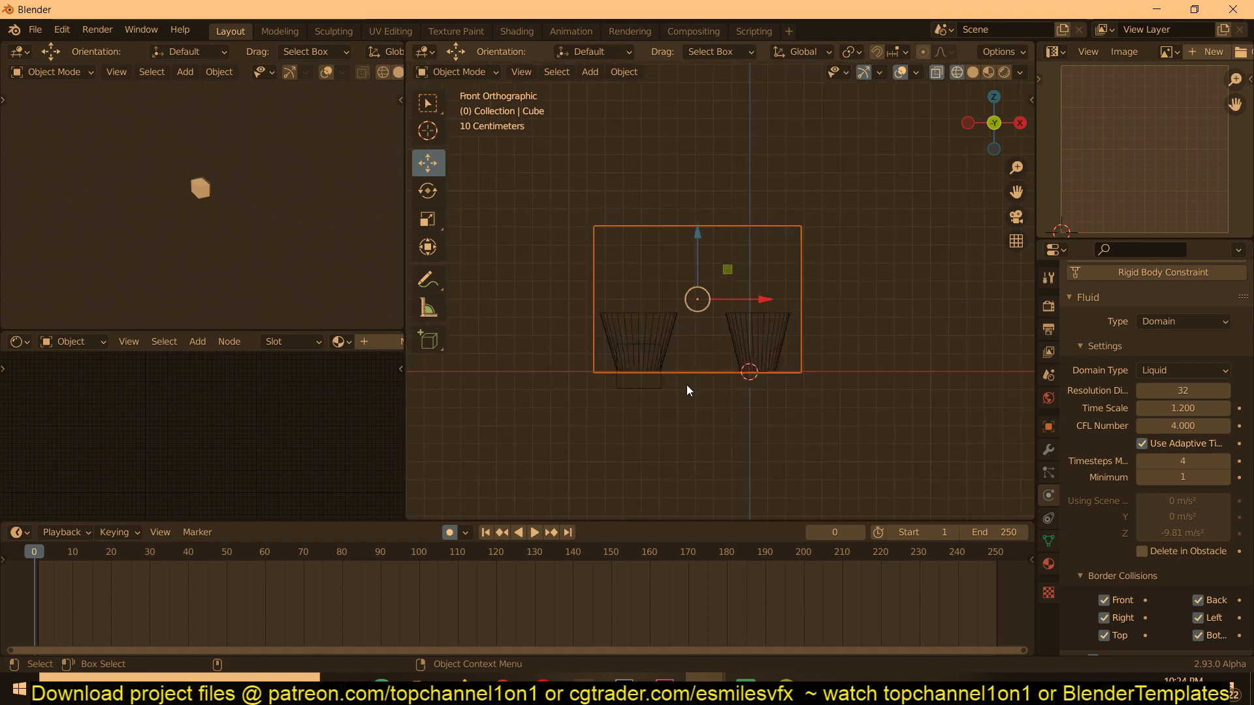
pyautogui.moveTo(686, 385); pyautogui.dragTo(680, 433, button='middle')
pyautogui.scroll(3, 679, 428)
pyautogui.scroll(-10, 1108, 417)
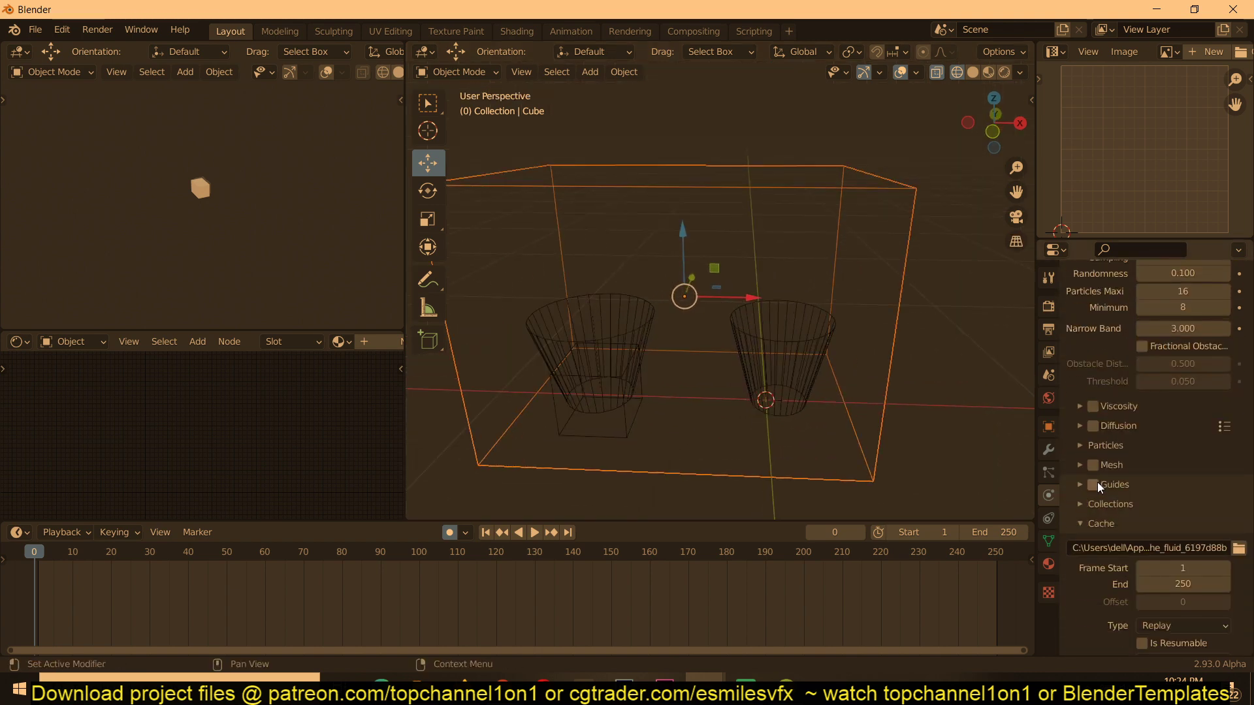
pyautogui.scroll(-5, 587, 310)
pyautogui.press('space')
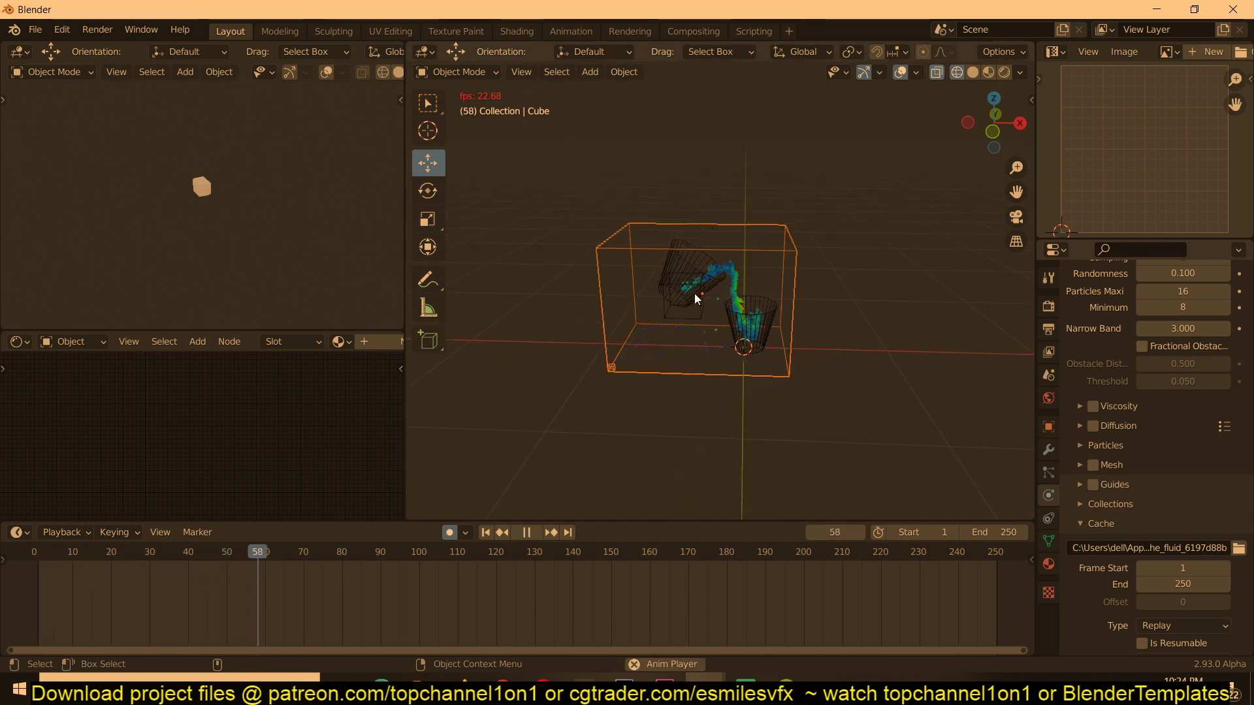
pyautogui.press('space')
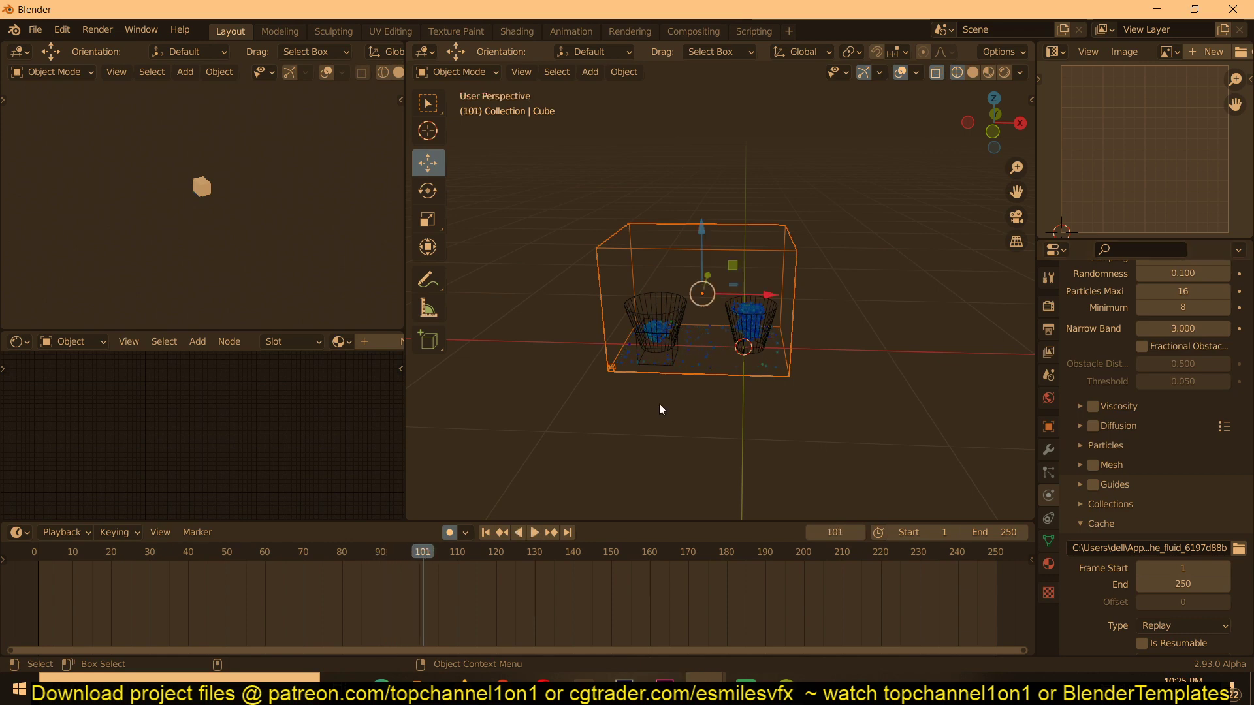
# - Set the scene's end frame to 100 and return to frame 1
pyautogui.click(982, 532)
pyautogui.write('10')
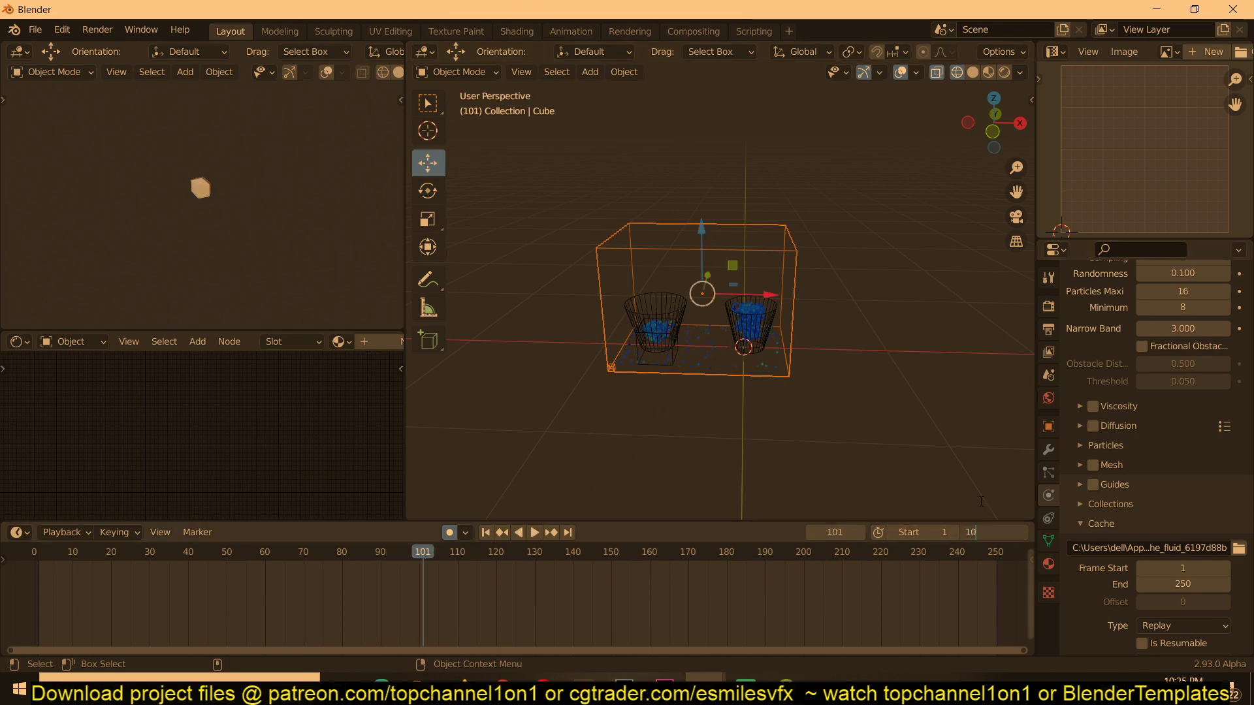
pyautogui.write('0')
pyautogui.press('Return')
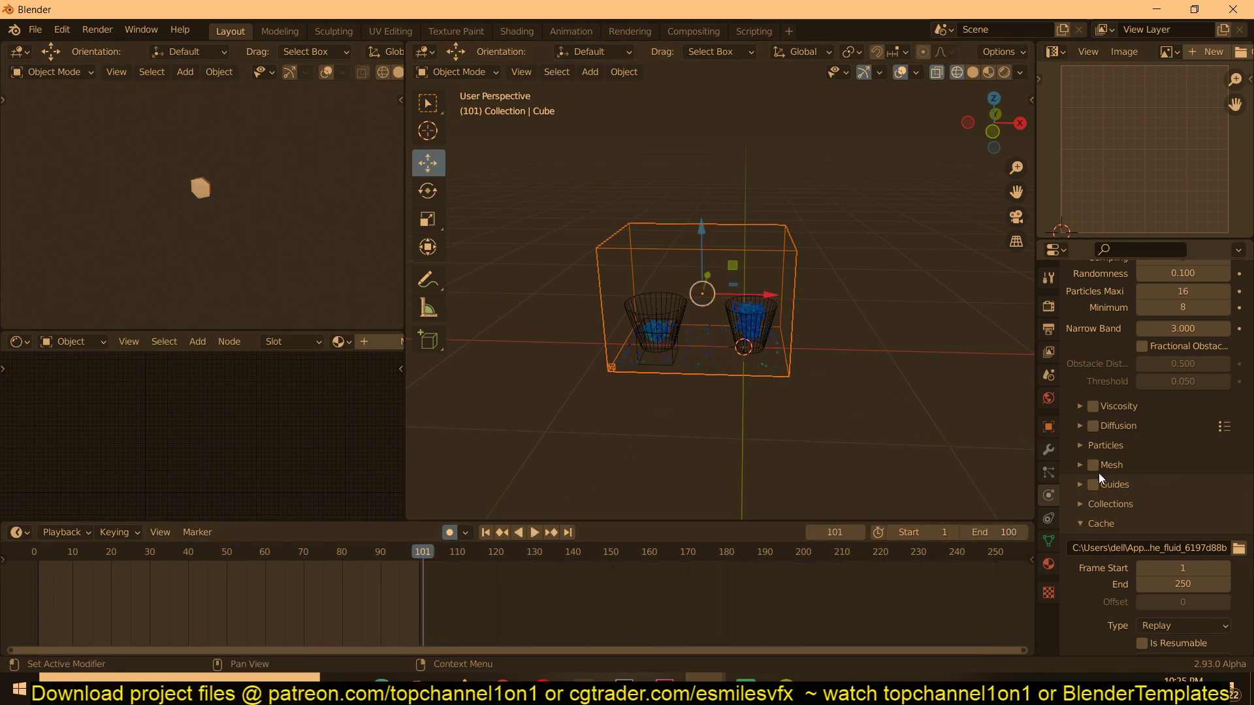
pyautogui.click(38, 586)
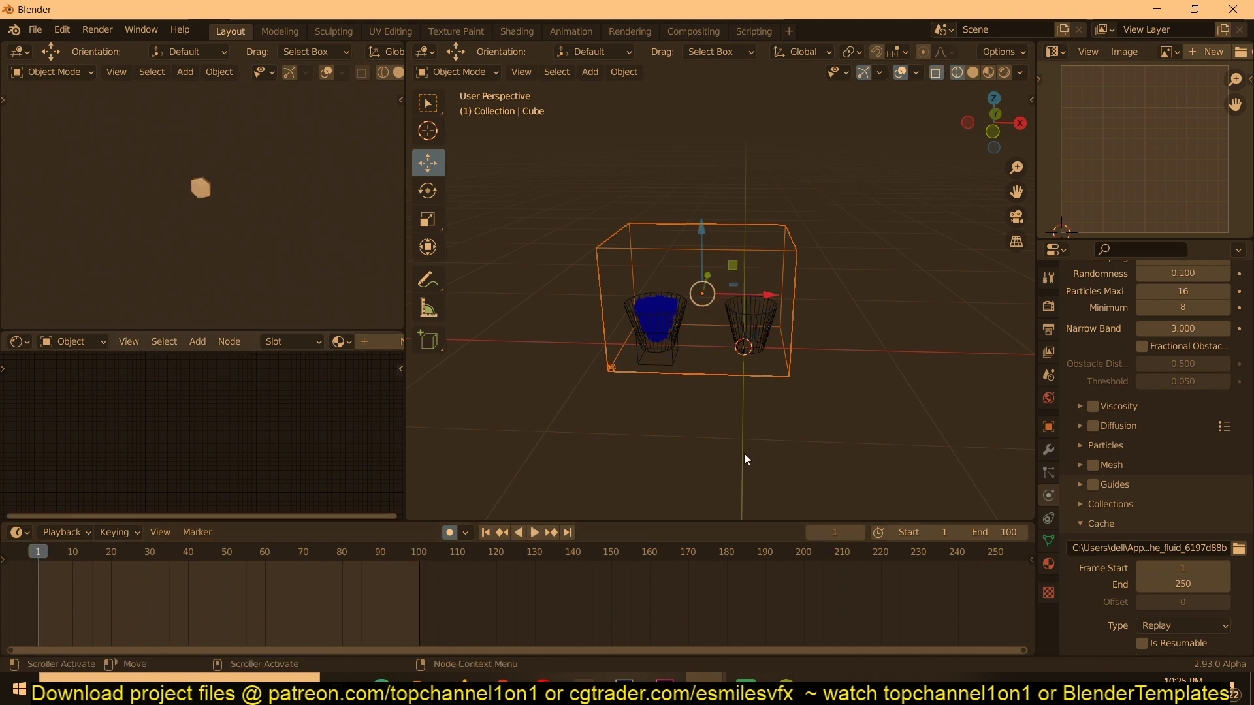
# - Enable Mesh for the liquid domain and play the animation to check the meshed pour, stopping at frame 83
pyautogui.click(1093, 465)
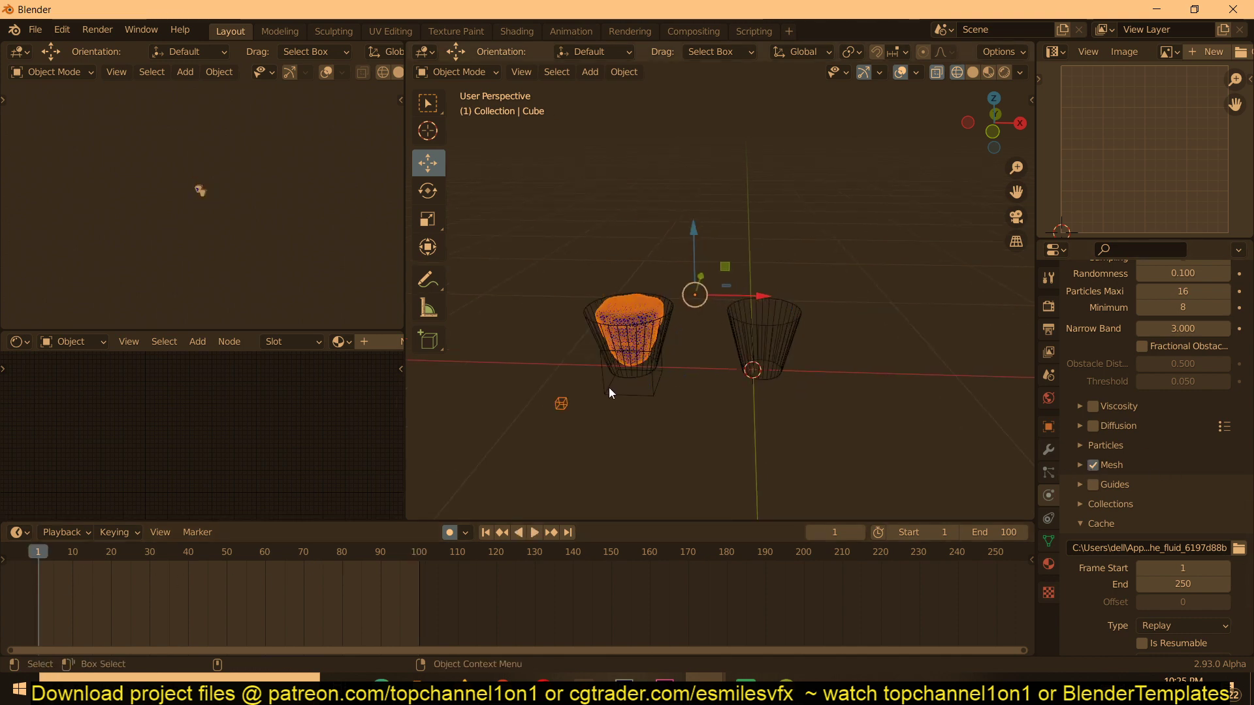
pyautogui.press('space')
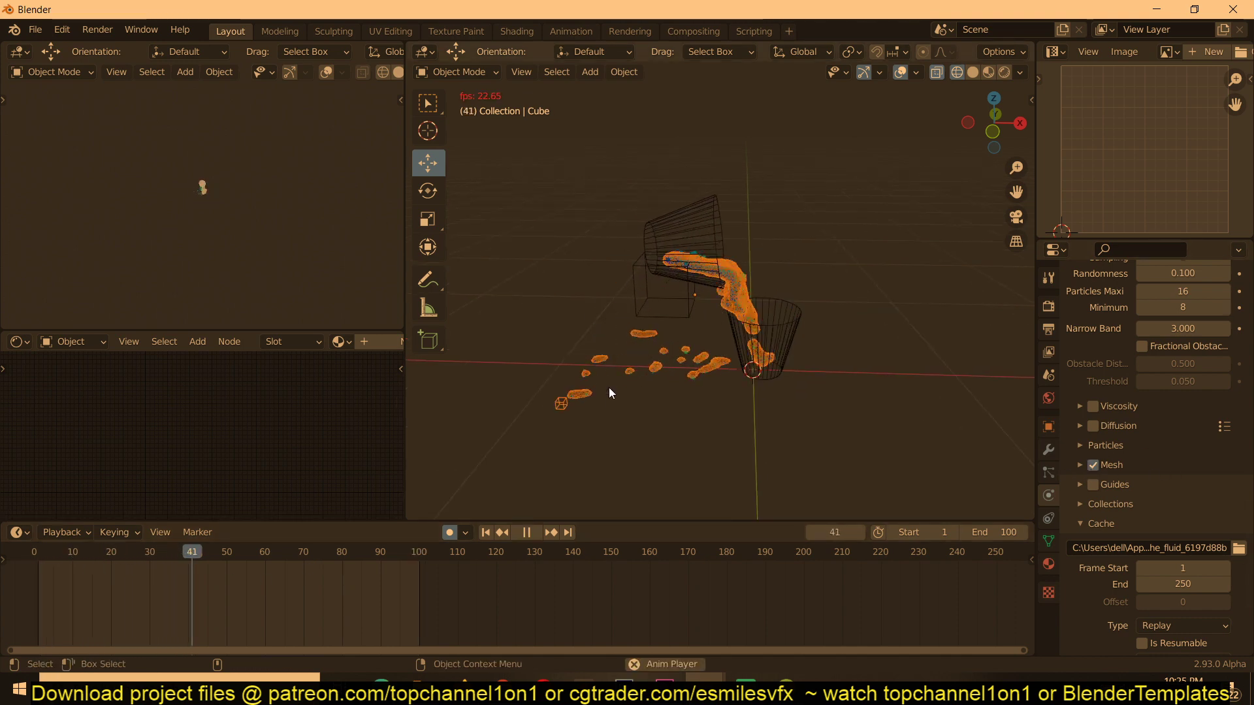
pyautogui.press('space')
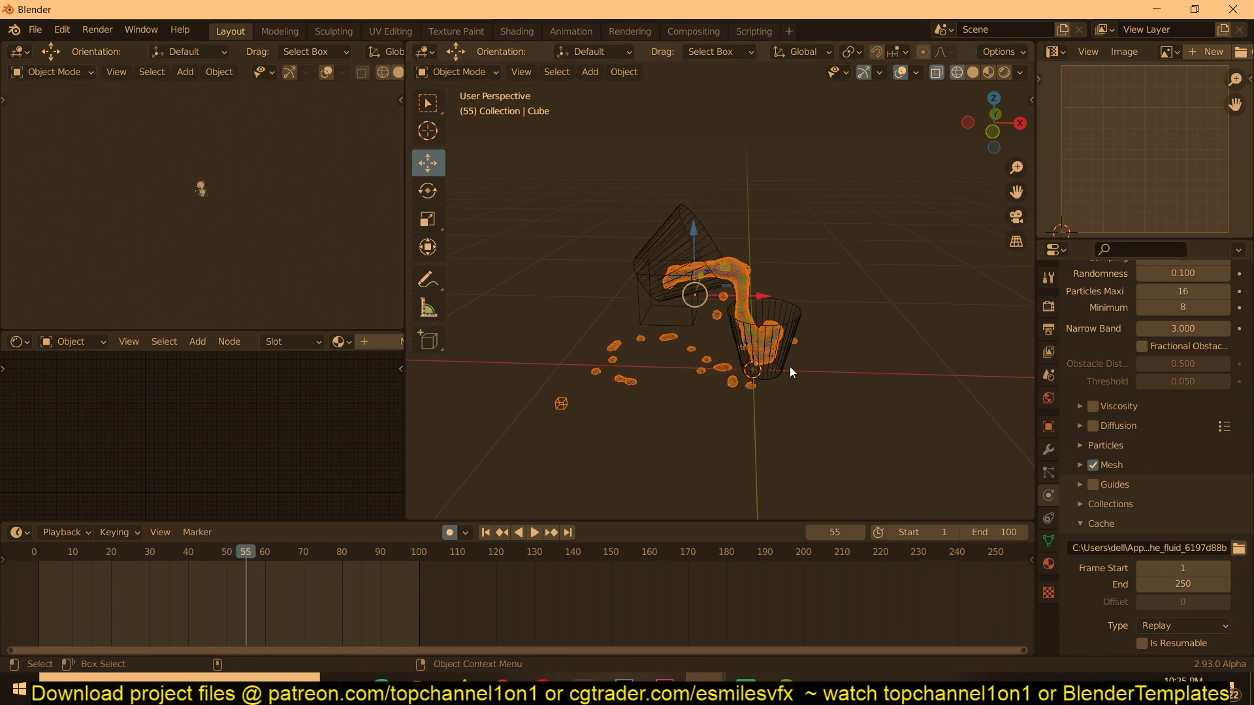
pyautogui.press('space')
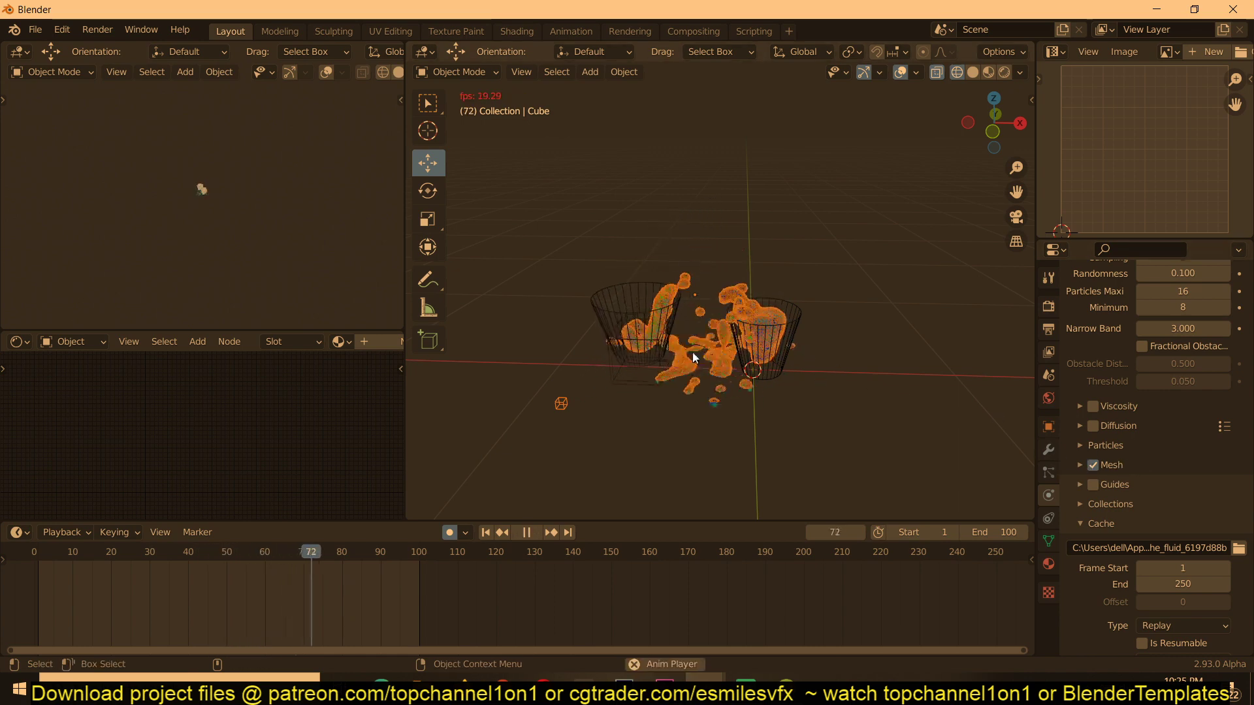
pyautogui.press('space')
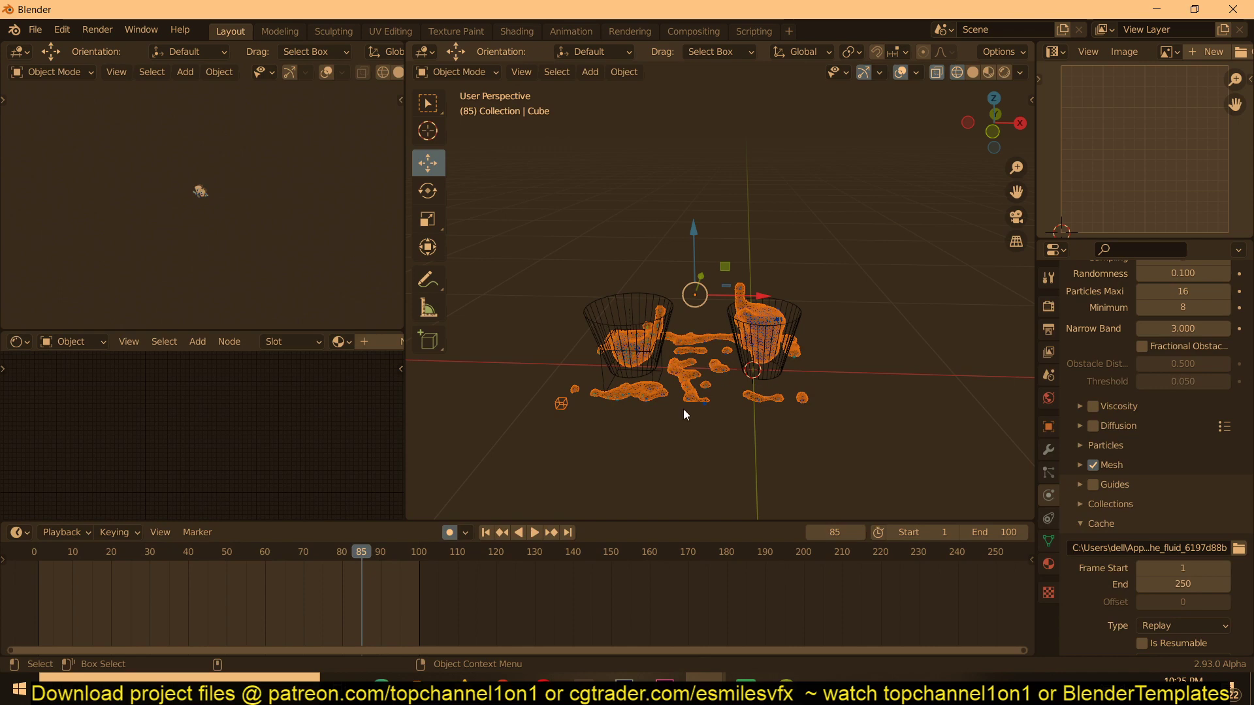
pyautogui.press('space')
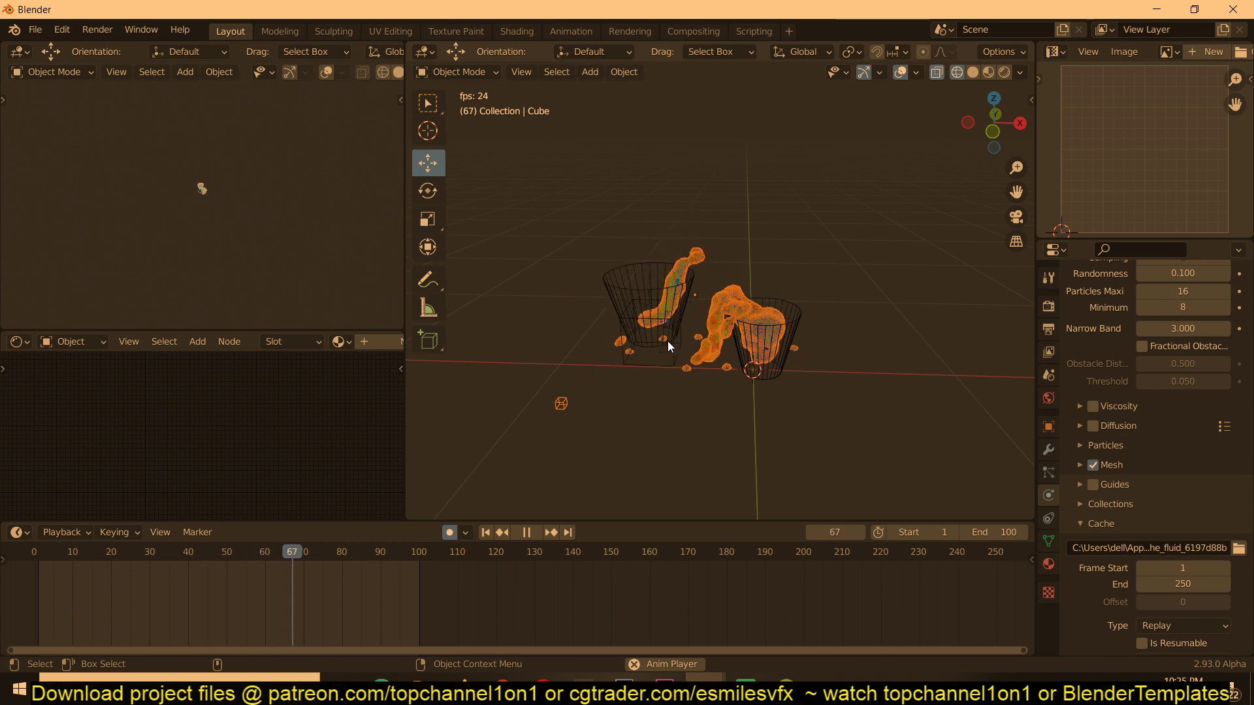
pyautogui.press('space')
pyautogui.press('space')
pyautogui.press('space')
# - Switch the viewport to solid shading and view the liquid mesh in the second cup from close up
pyautogui.scroll(4, 675, 350)
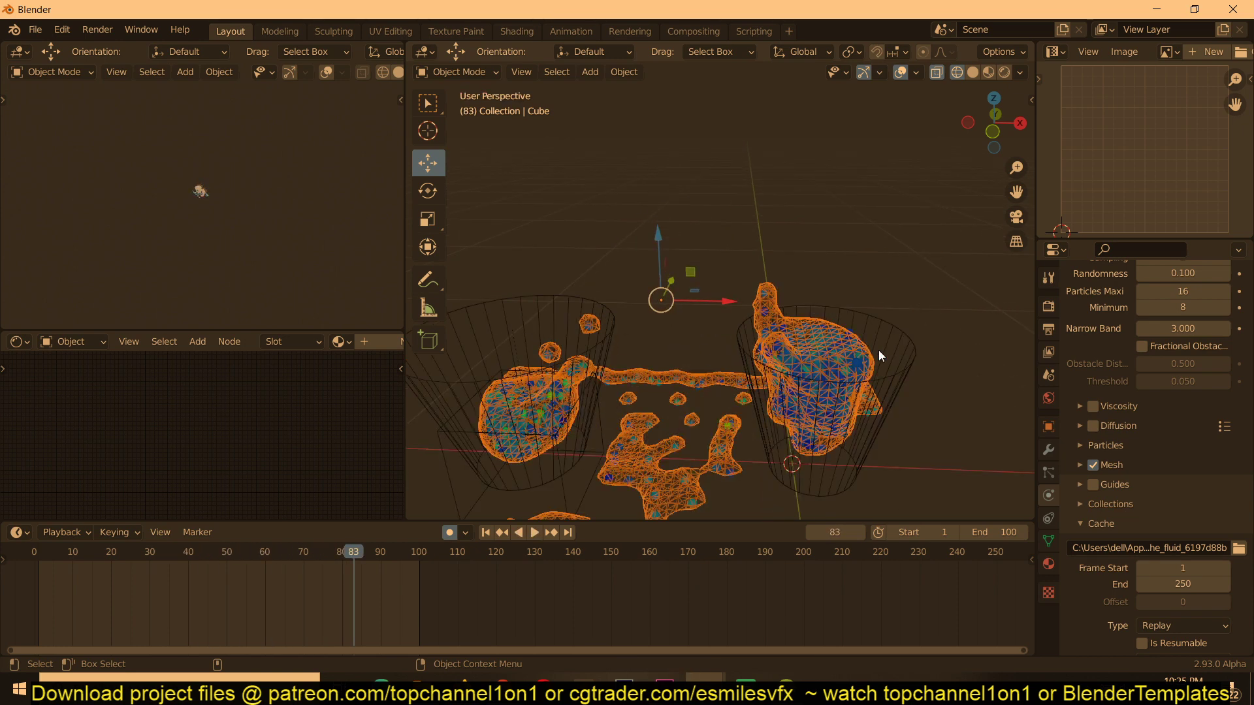
pyautogui.press('z')
pyautogui.click(907, 334)
pyautogui.moveTo(767, 365)
pyautogui.mouseDown(button='middle')
pyautogui.moveTo(750, 366)
pyautogui.moveTo(858, 373)
pyautogui.mouseUp(button='middle')
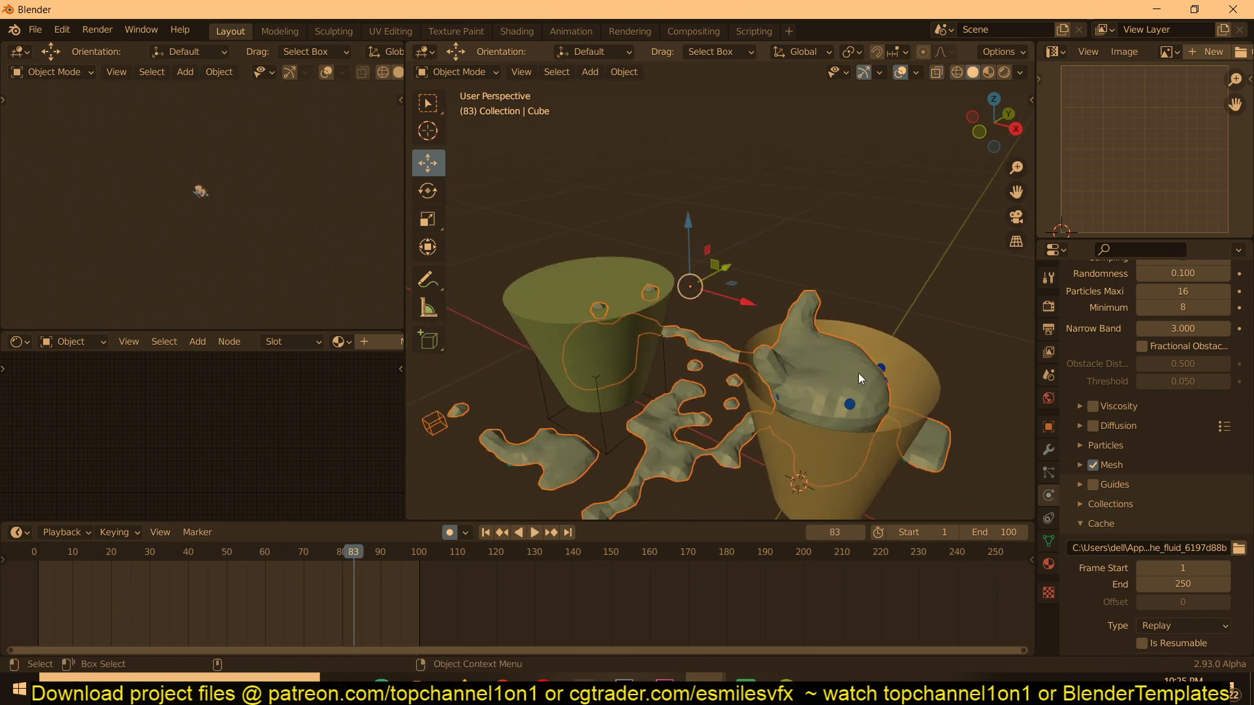
# - Select the liquid flow object filling the first cup and hide it in the viewport
pyautogui.scroll(15, 1157, 362)
pyautogui.scroll(5, 1166, 313)
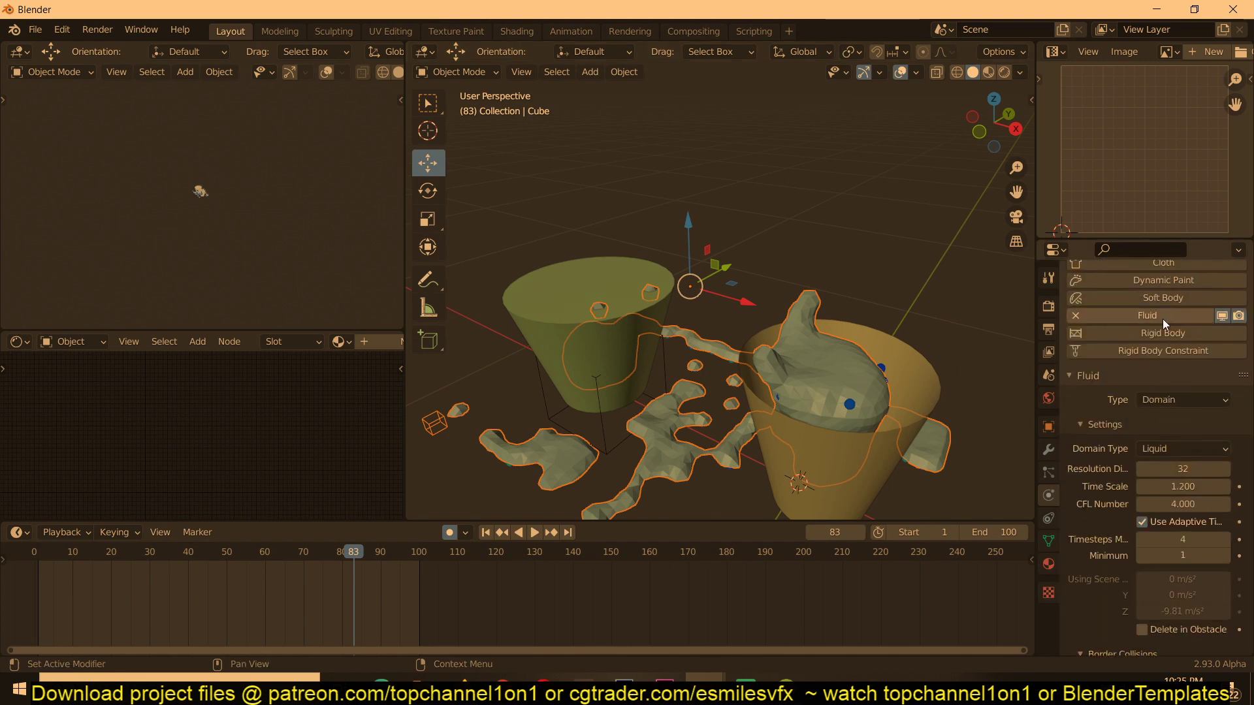
pyautogui.moveTo(666, 365); pyautogui.dragTo(746, 373, button='middle')
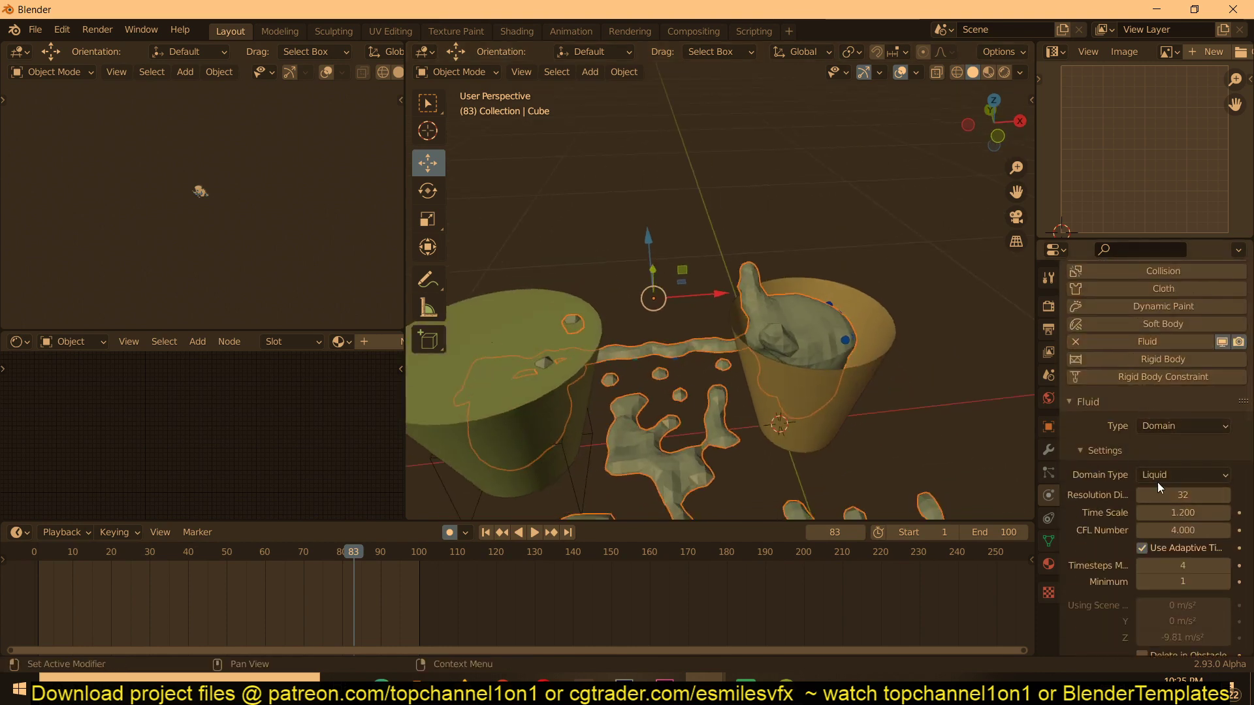
pyautogui.scroll(-4, 598, 359)
pyautogui.moveTo(723, 327); pyautogui.dragTo(700, 306, button='middle')
pyautogui.click(623, 308)
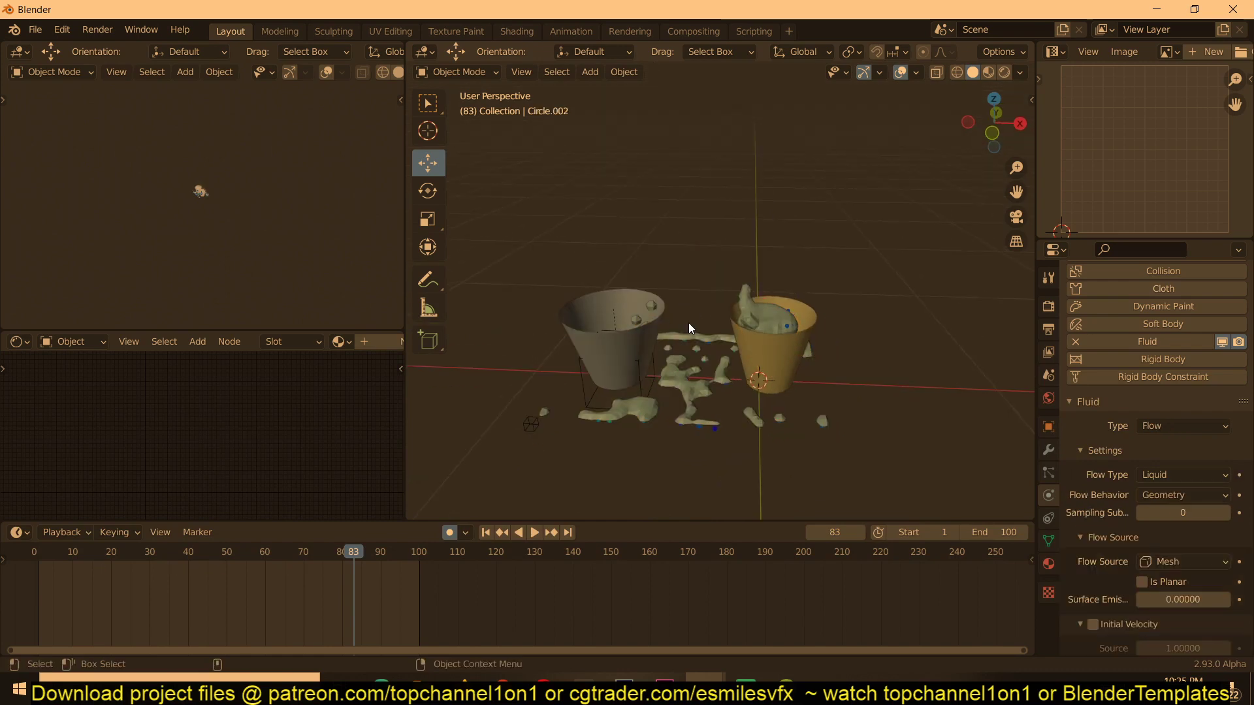
# - Replay the animation from the first frame in solid shading, stopping at frame 98
pyautogui.hotkey('shift', 'Left')
pyautogui.press('space')
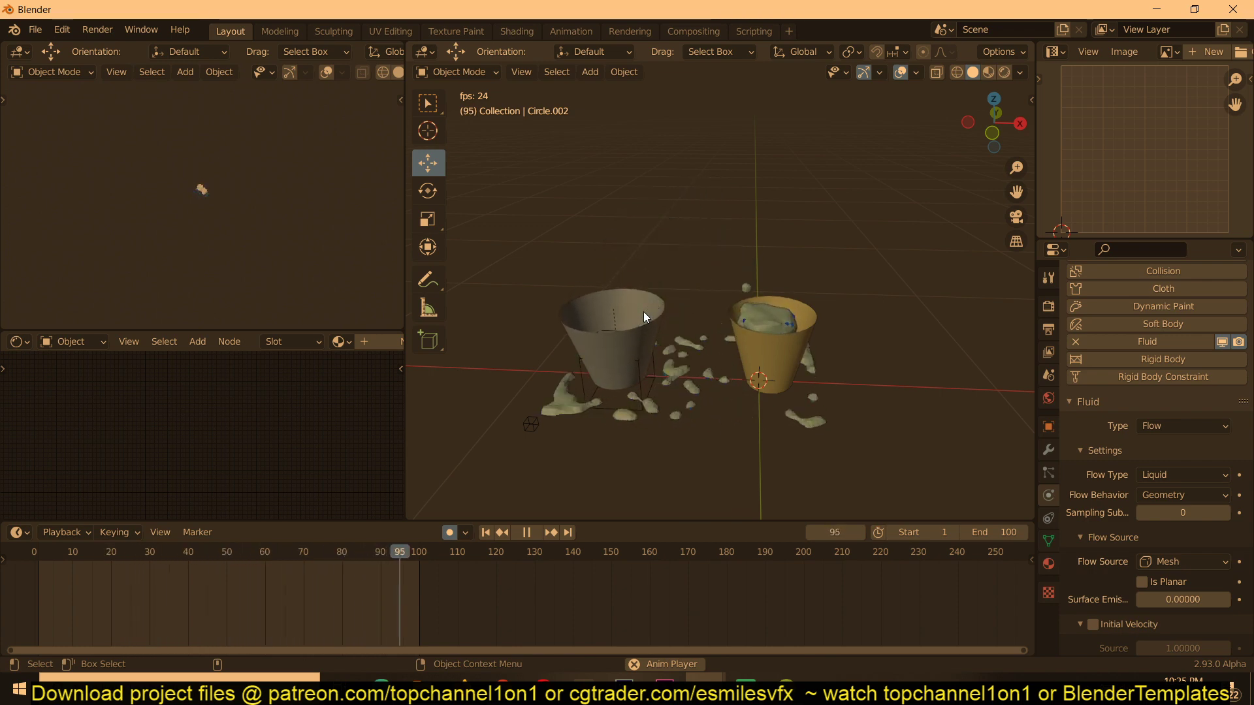
pyautogui.press('space')
pyautogui.moveTo(644, 312); pyautogui.dragTo(687, 359, button='middle')
pyautogui.scroll(-3, 1125, 441)
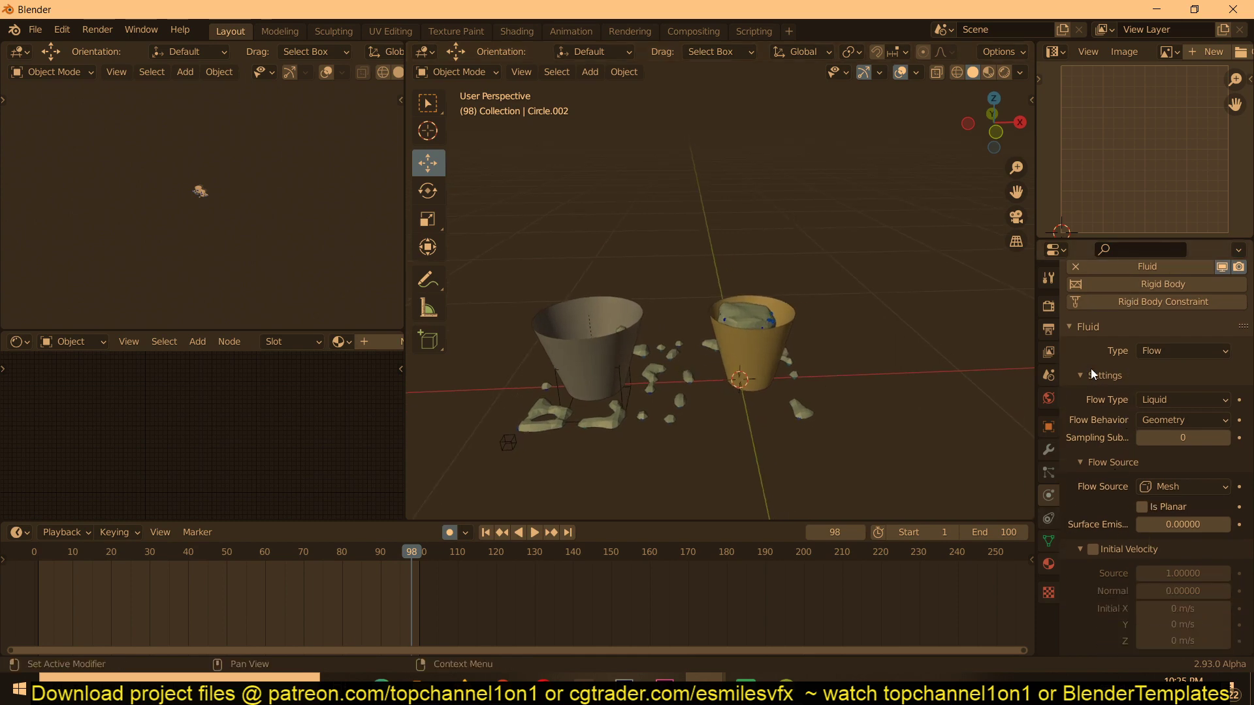
# - Select the liquid domain, examine its fluid settings, collapse the Cache settings, and deselect the domain
pyautogui.click(760, 378)
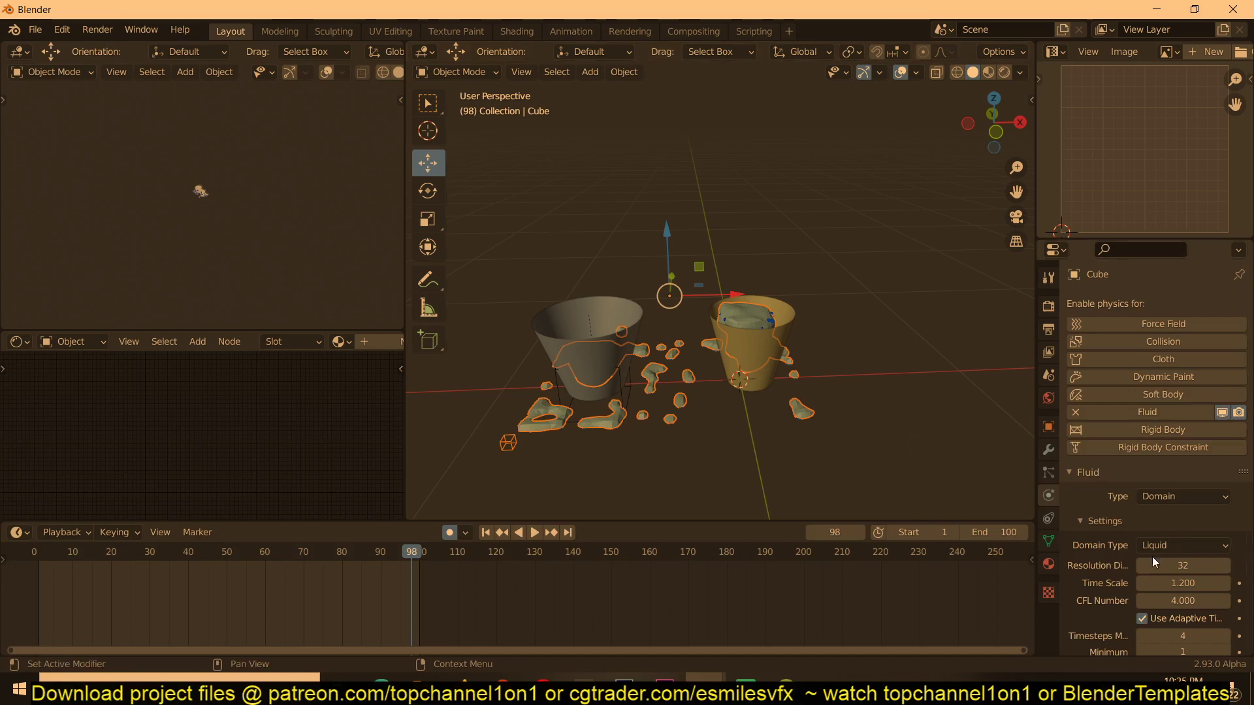
pyautogui.scroll(-10, 1151, 556)
pyautogui.scroll(-5, 1130, 549)
pyautogui.scroll(20, 1132, 468)
pyautogui.scroll(-15, 1149, 532)
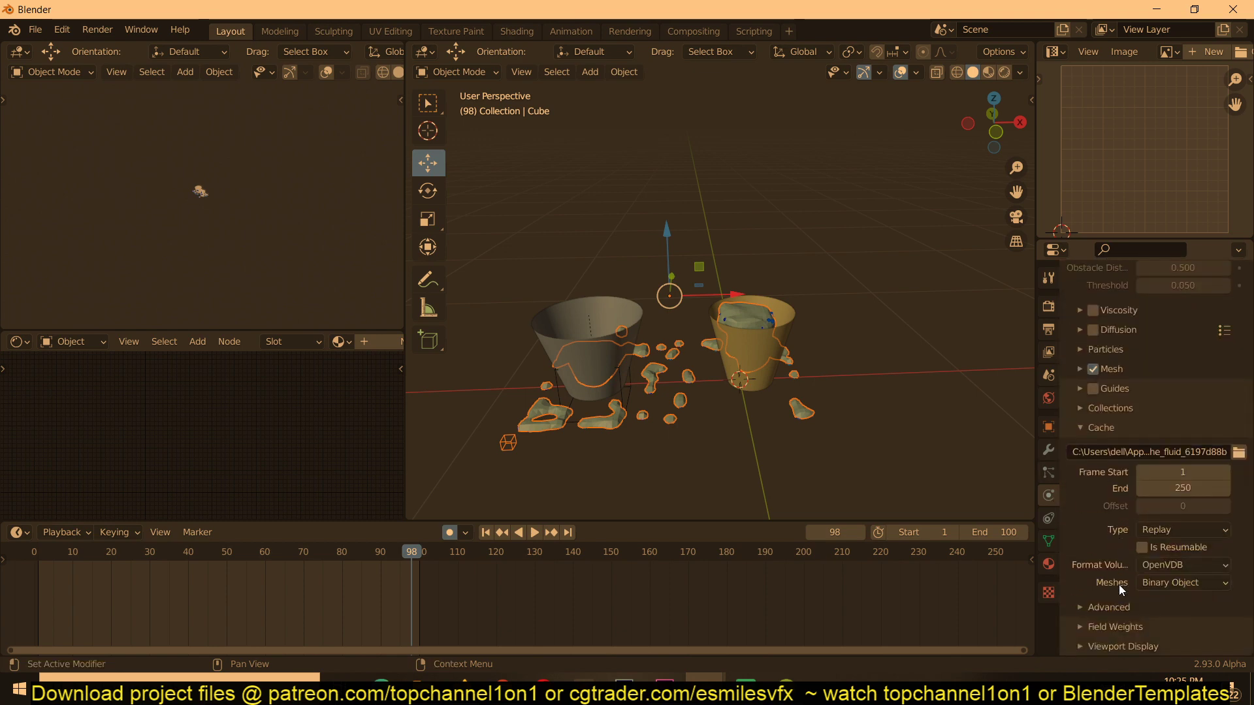
pyautogui.scroll(5, 1110, 561)
pyautogui.scroll(-1, 1111, 559)
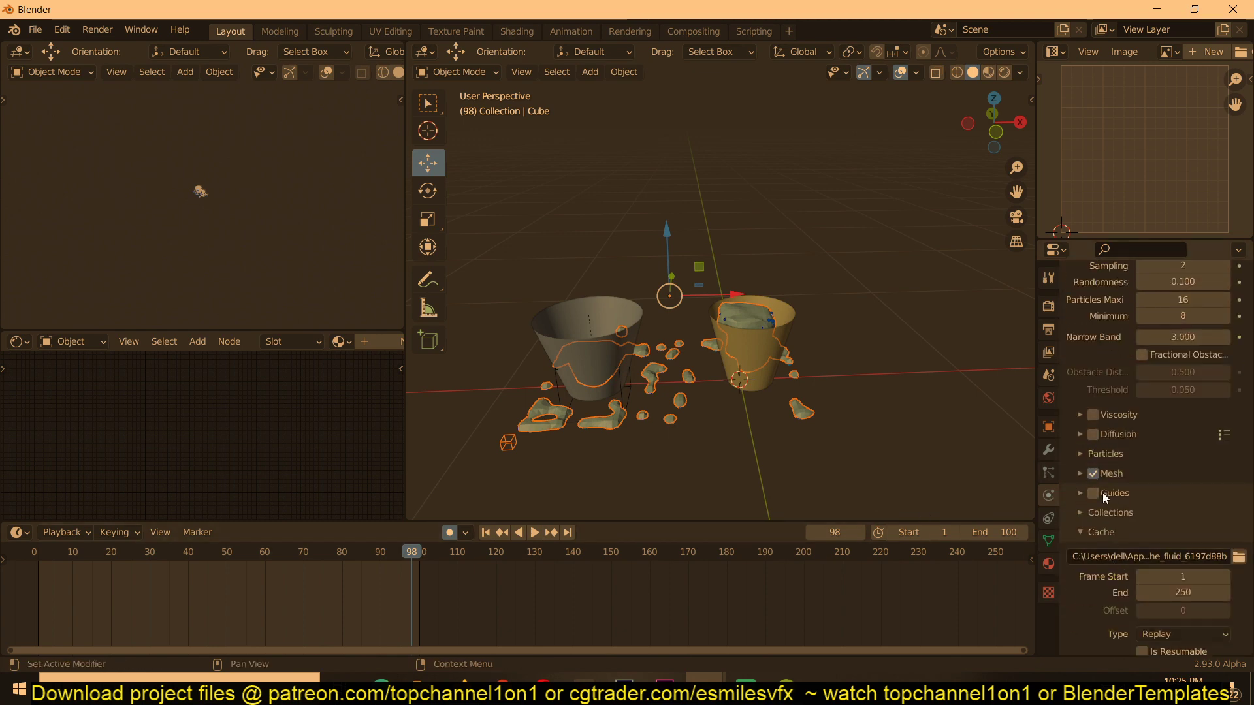
pyautogui.click(1110, 530)
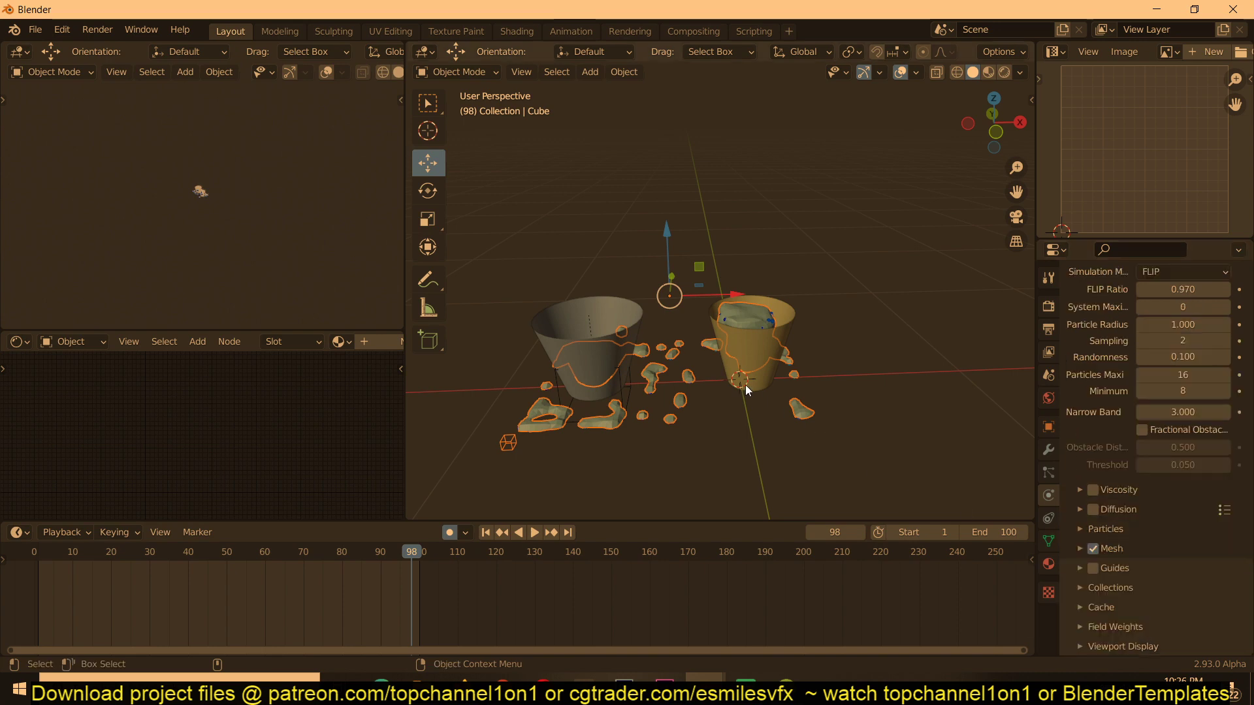
pyautogui.click(836, 379)
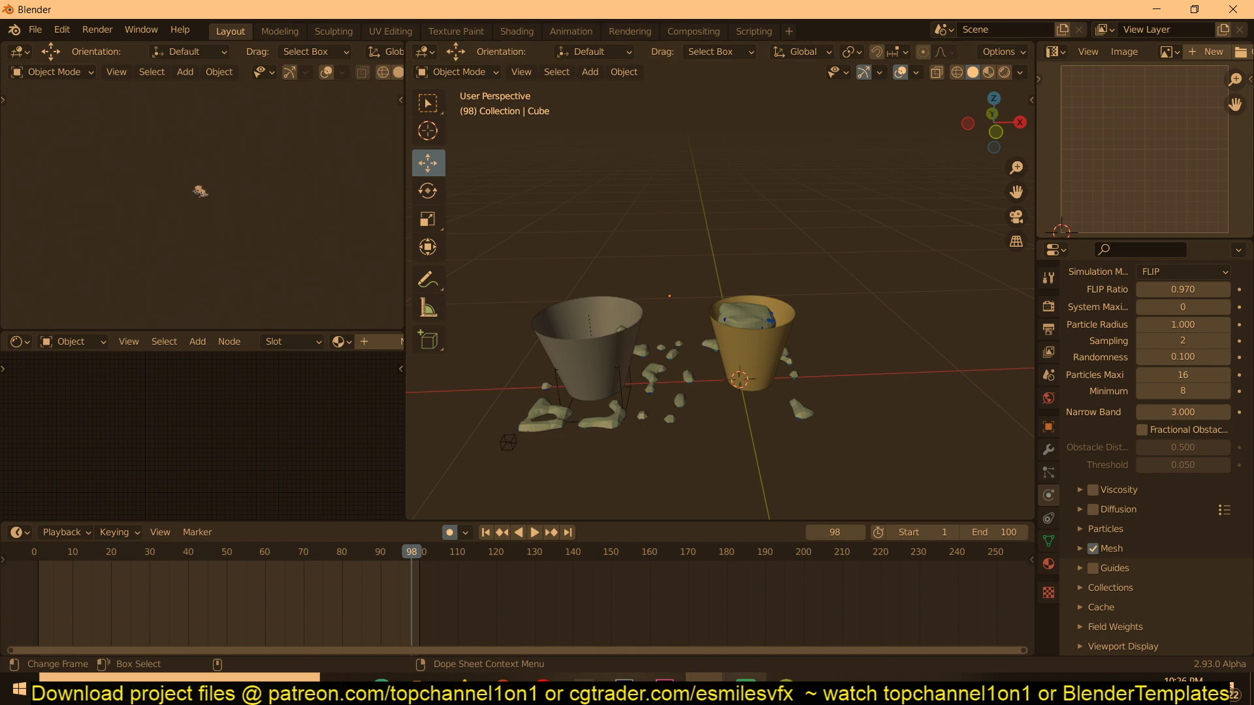